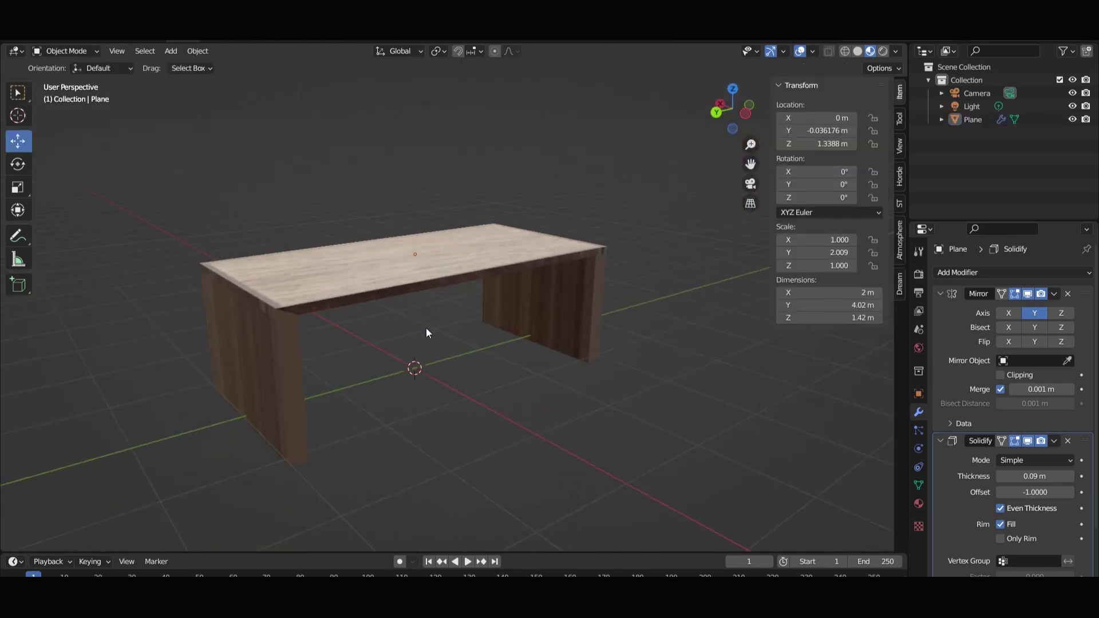
# Add a plane and scale it up into a large floor under the table.
pyautogui.hotkey('shift', 'a')
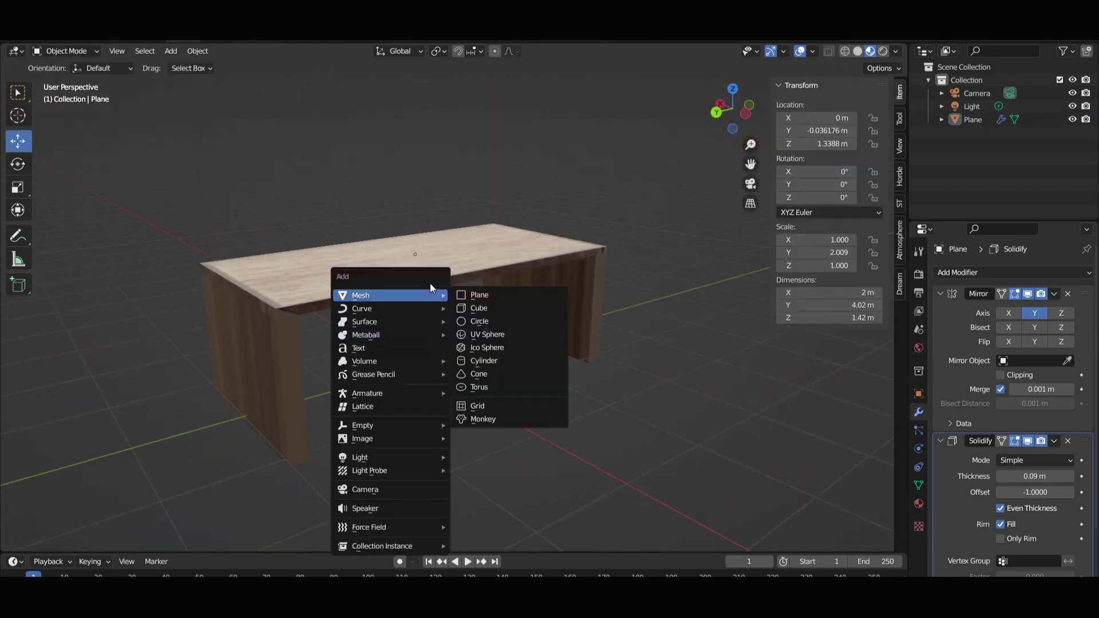
pyautogui.click(473, 292)
pyautogui.scroll(-4, 326, 258)
pyautogui.press('s')
pyautogui.click(179, 427)
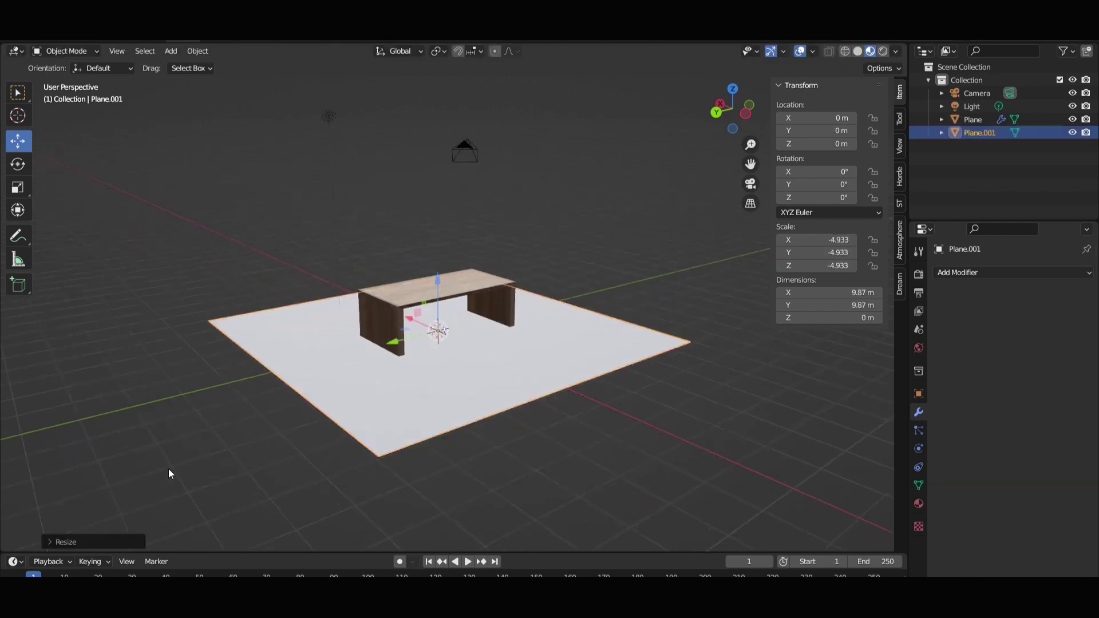
# Switch to Rendered shading, select the wooden table and enter Edit Mode.
pyautogui.click(883, 50)
pyautogui.moveTo(687, 200)
pyautogui.mouseDown(button='middle')
pyautogui.moveTo(524, 321)
pyautogui.moveTo(367, 287)
pyautogui.moveTo(265, 307)
pyautogui.moveTo(514, 328)
pyautogui.moveTo(435, 305)
pyautogui.moveTo(481, 297)
pyautogui.mouseUp(button='middle')
pyautogui.scroll(4, 524, 321)
pyautogui.click(433, 304)
pyautogui.press('Tab')
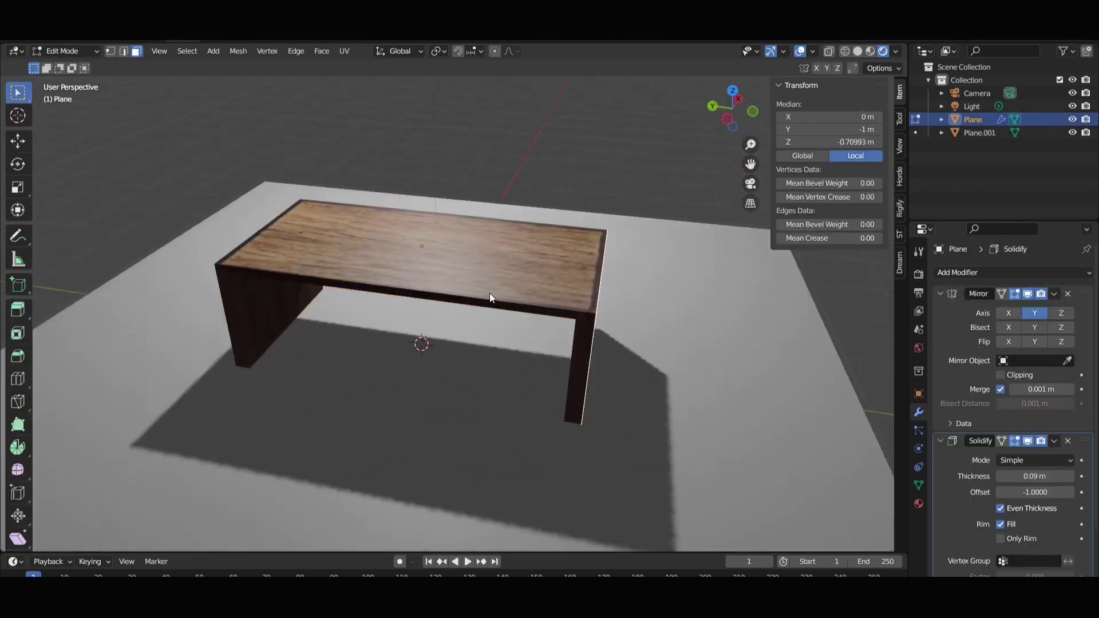
# Select the whole mesh, split the 3D view side by side, and pick the Concept Art preset.
pyautogui.press('a')
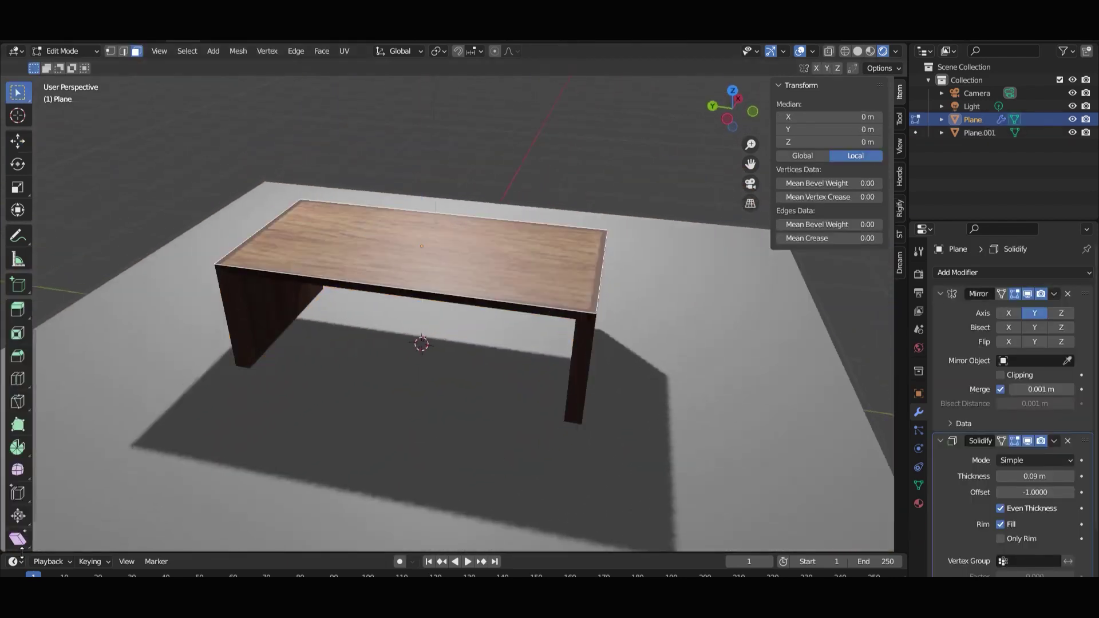
pyautogui.moveTo(35, 535); pyautogui.dragTo(533, 469)
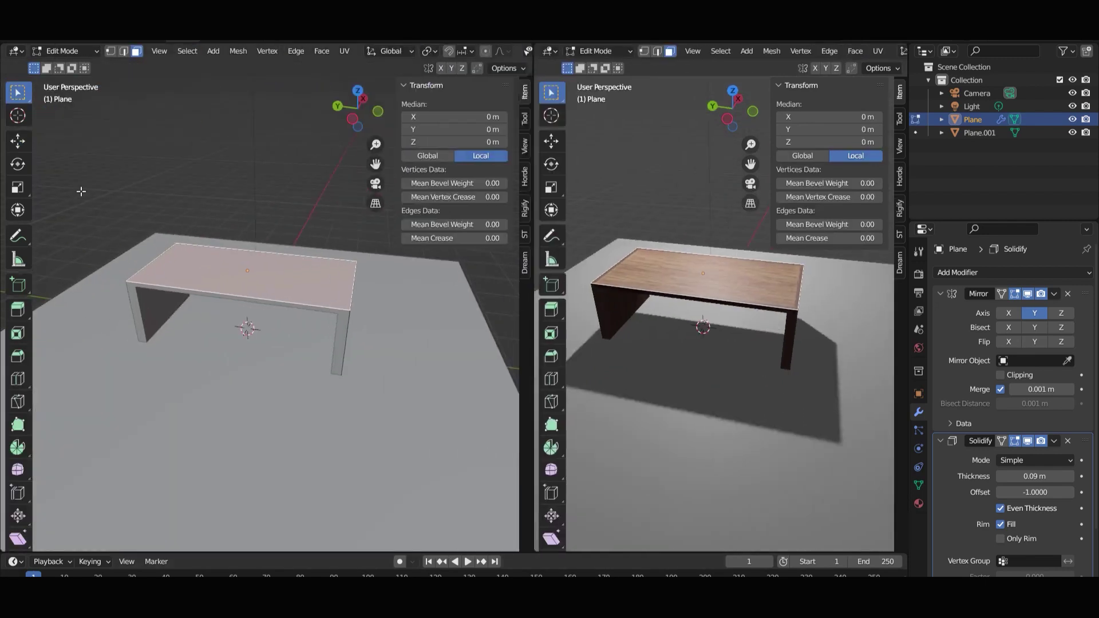
pyautogui.click(17, 51)
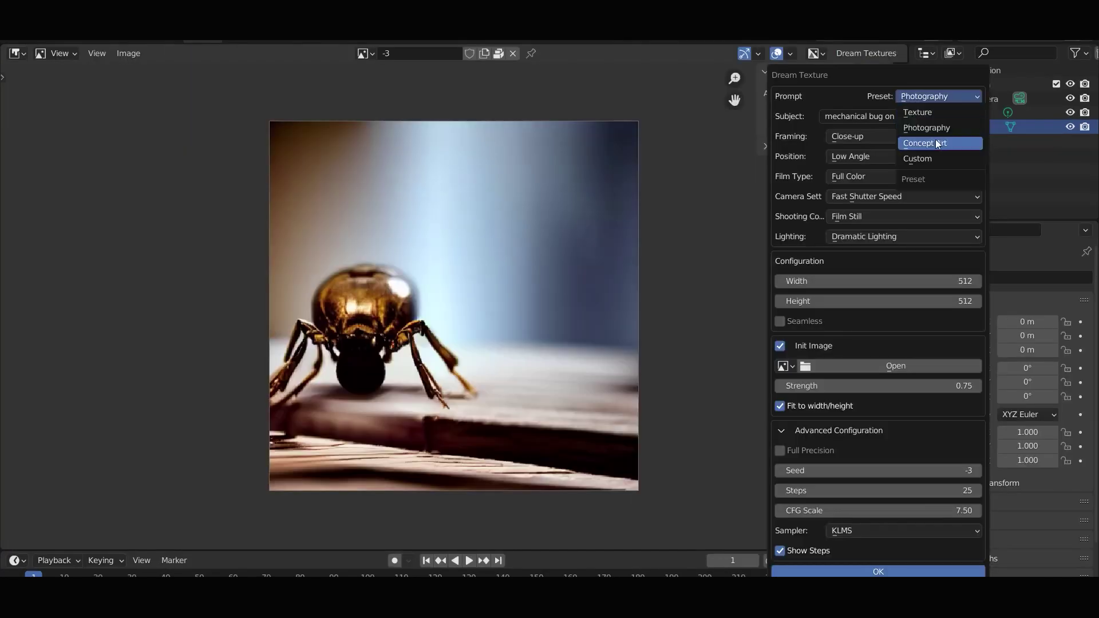
pyautogui.click(938, 144)
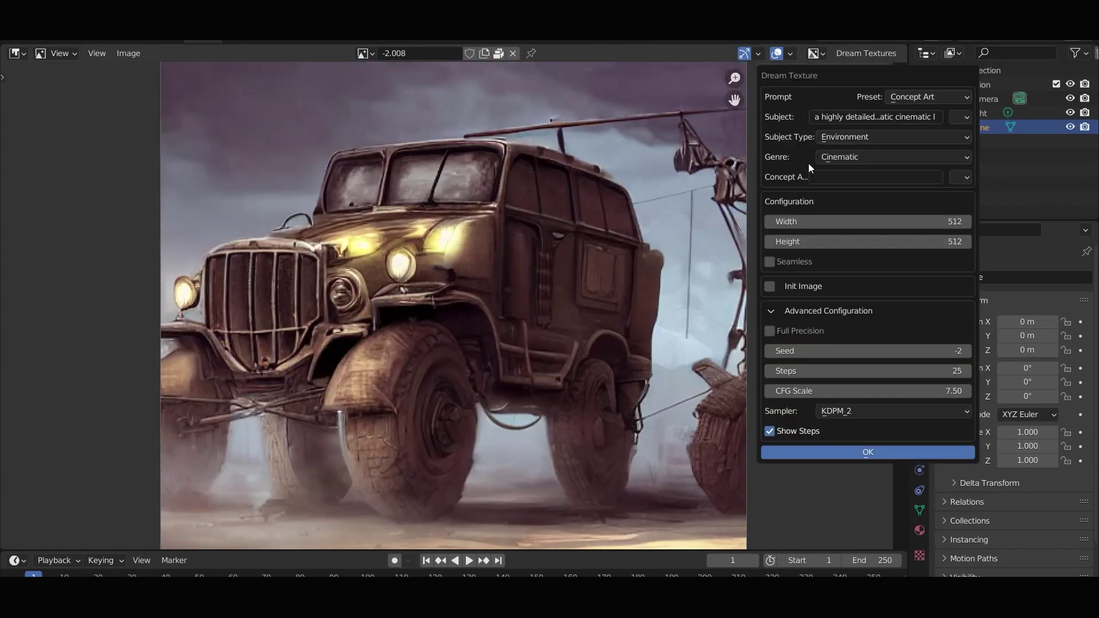
# Cycle the prompt preset through Custom, Photography and Concept Art.
pyautogui.click(913, 96)
pyautogui.click(918, 156)
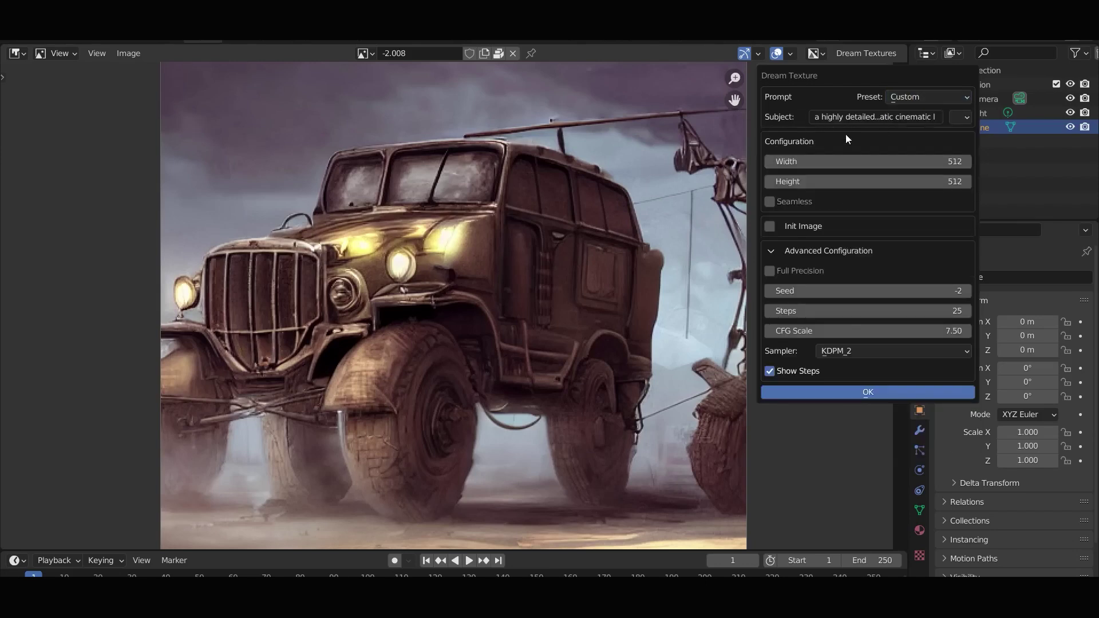
pyautogui.click(916, 97)
pyautogui.click(918, 128)
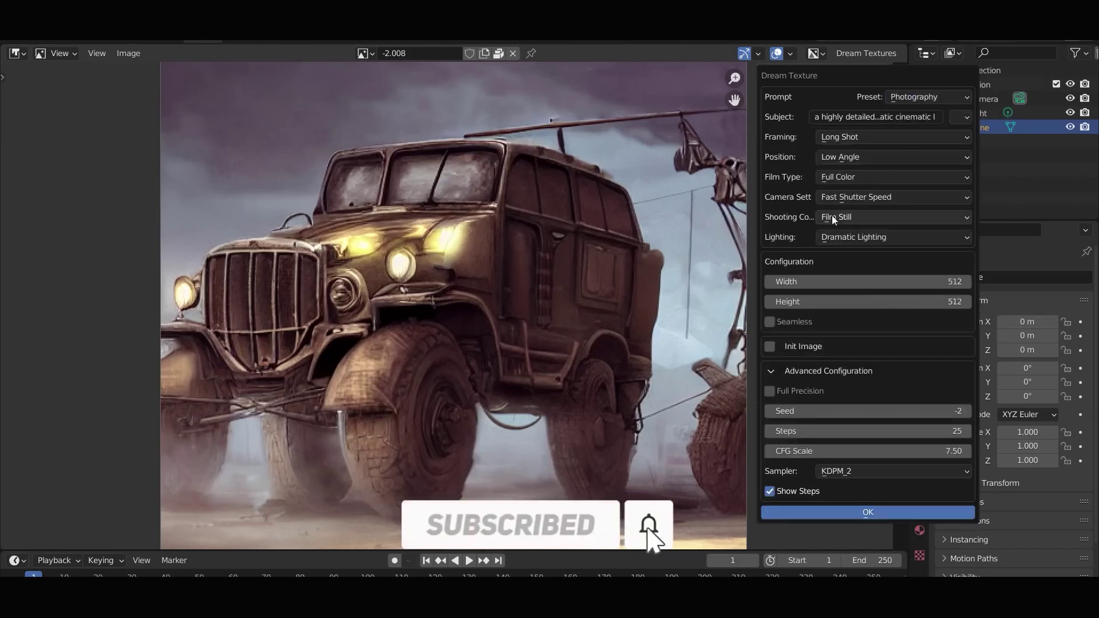
pyautogui.click(916, 97)
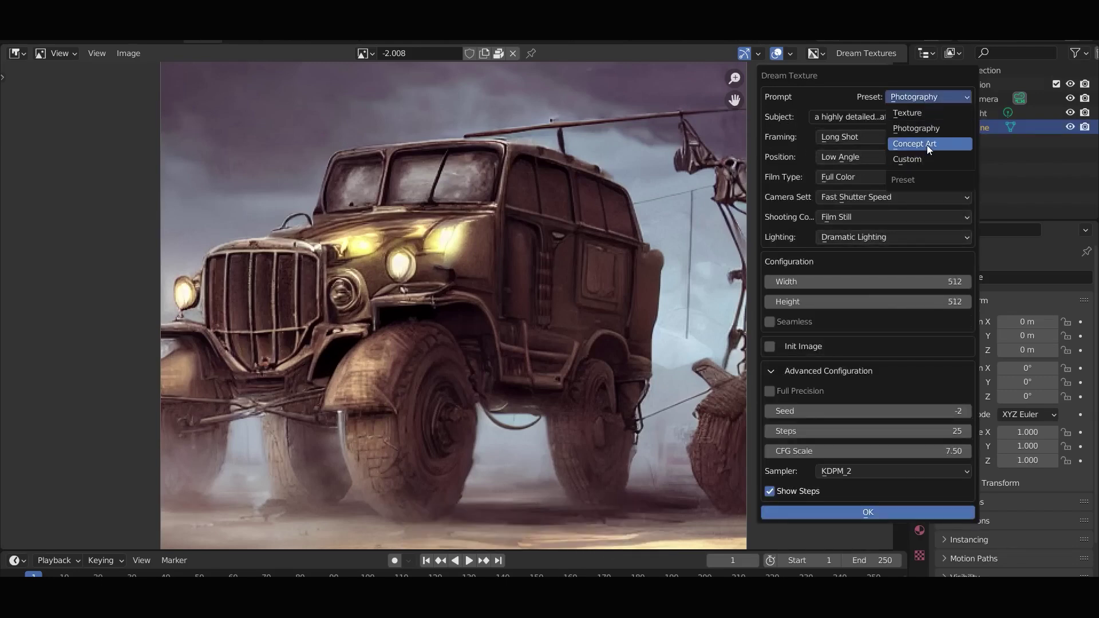
pyautogui.click(926, 144)
# Set the preset back to Custom and start generating the image.
pyautogui.click(922, 97)
pyautogui.click(919, 160)
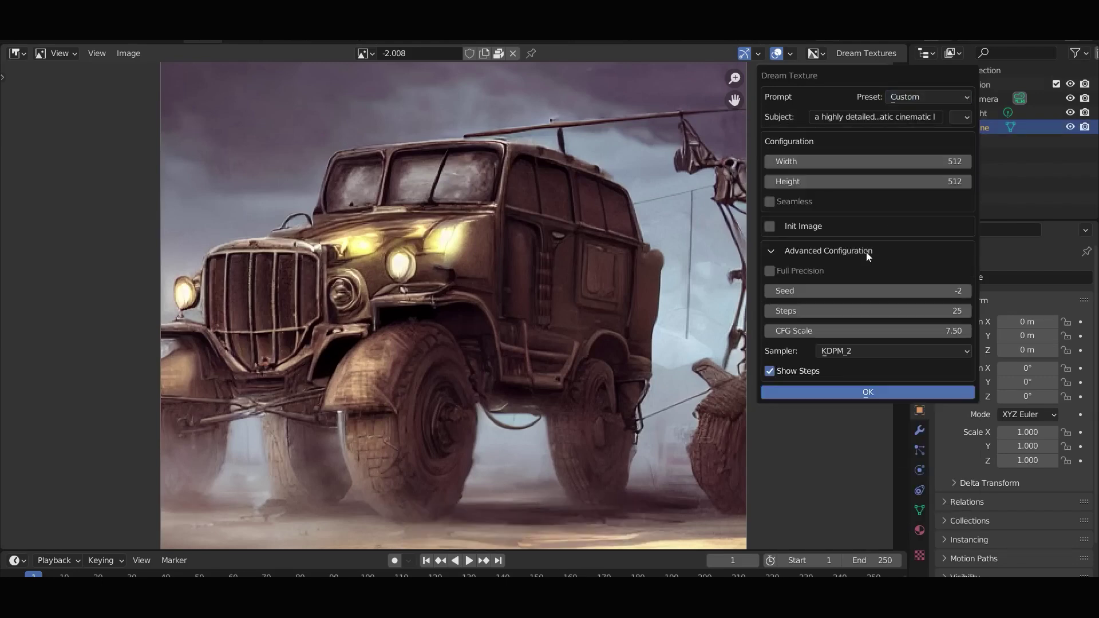
pyautogui.click(876, 352)
pyautogui.click(863, 387)
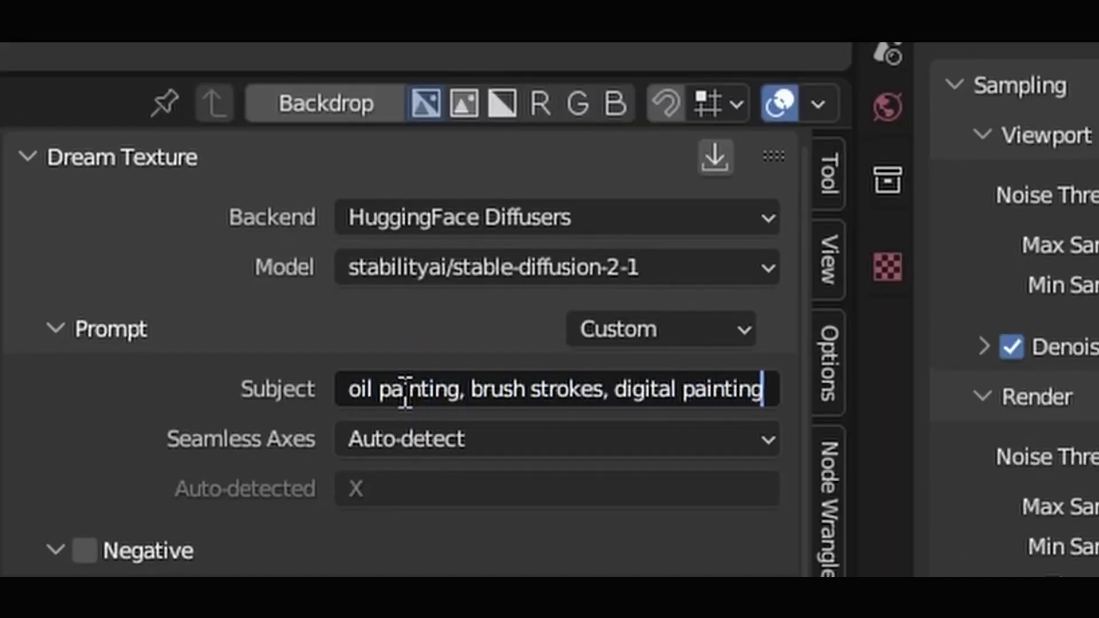
# Append ', highly textural' to the subject and raise the Iterations.
pyautogui.write(', highly textural')
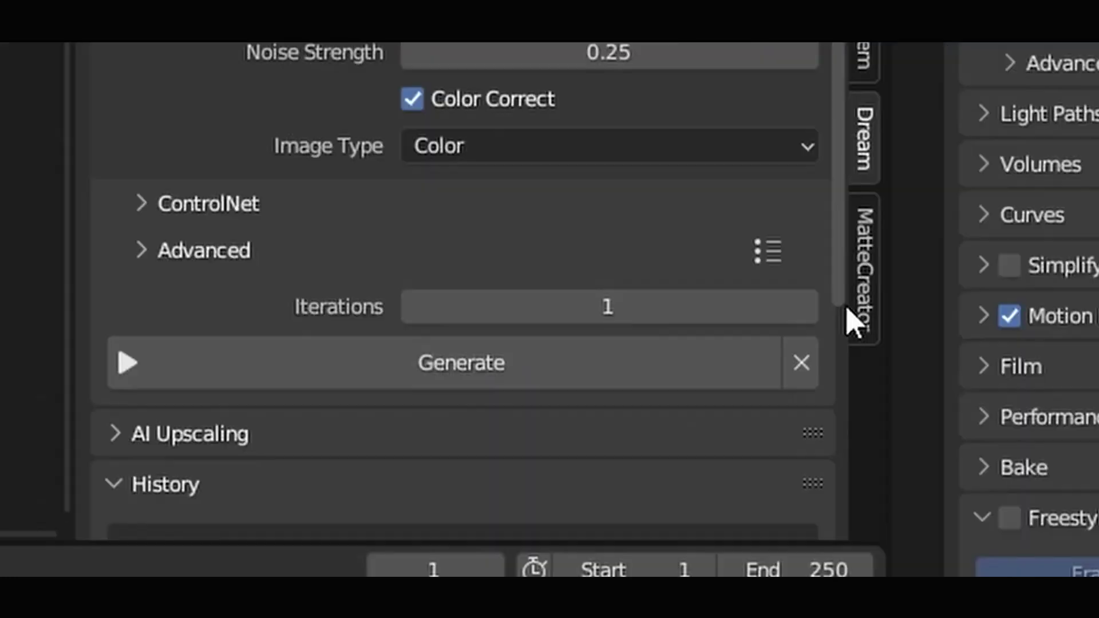
pyautogui.click(805, 307)
pyautogui.click(805, 307)
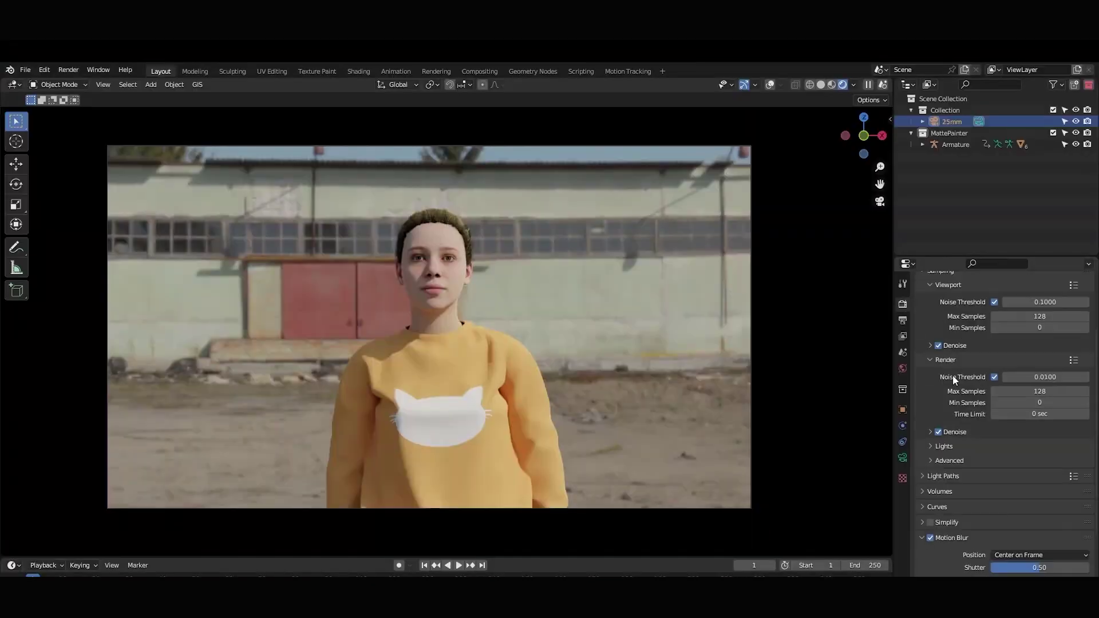
pyautogui.scroll(-5, 939, 418)
pyautogui.scroll(-3, 924, 466)
# Make the film background transparent and link opaque.png into the Mix node.
pyautogui.click(939, 481)
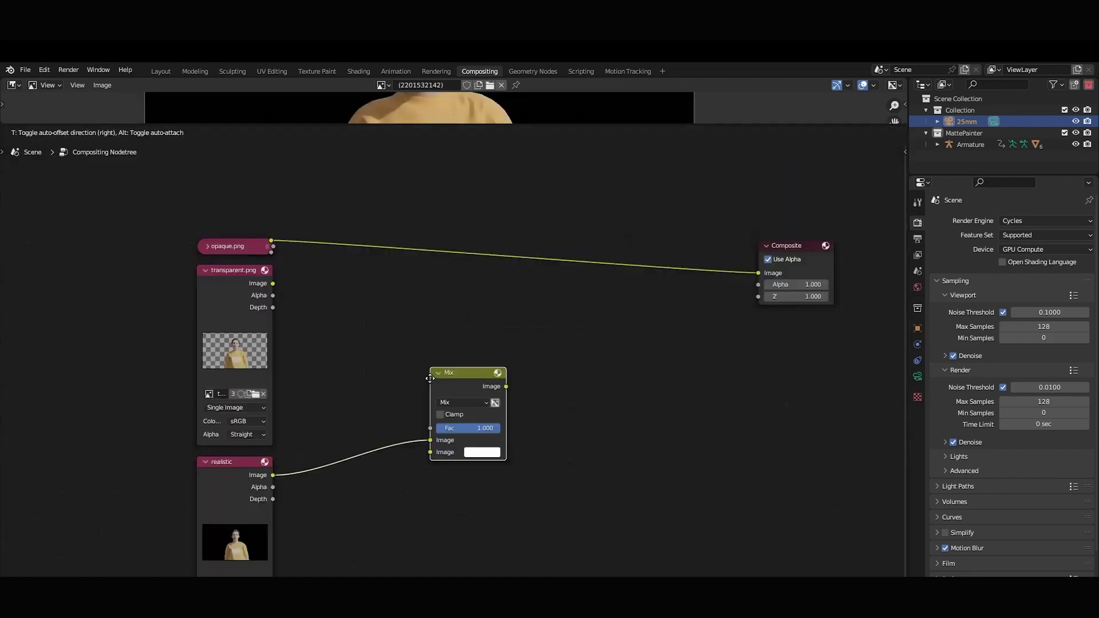
pyautogui.moveTo(273, 246)
pyautogui.mouseDown()
pyautogui.moveTo(351, 303)
pyautogui.moveTo(430, 440)
pyautogui.mouseUp()
pyautogui.moveTo(506, 386); pyautogui.dragTo(758, 273)
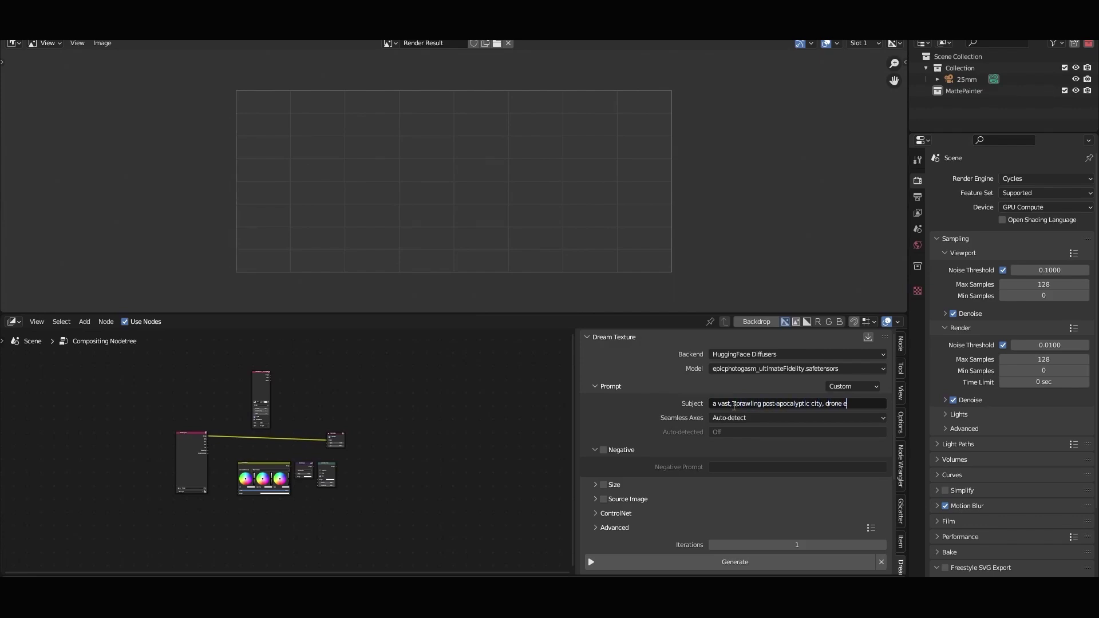
# Enable the custom Size option in the Dream Texture panel.
pyautogui.scroll(-1, 735, 409)
pyautogui.moveTo(603, 462); pyautogui.dragTo(604, 477)
pyautogui.click(659, 462)
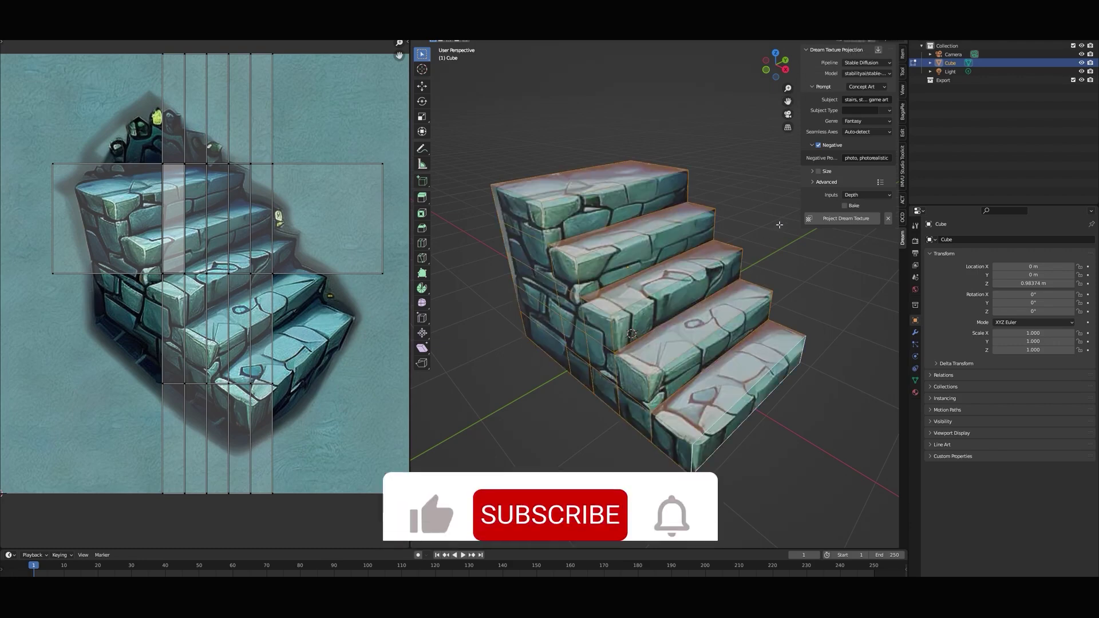
# Exit Edit Mode, make Projected UVs the active UV map, and select a top-step face.
pyautogui.press('Tab')
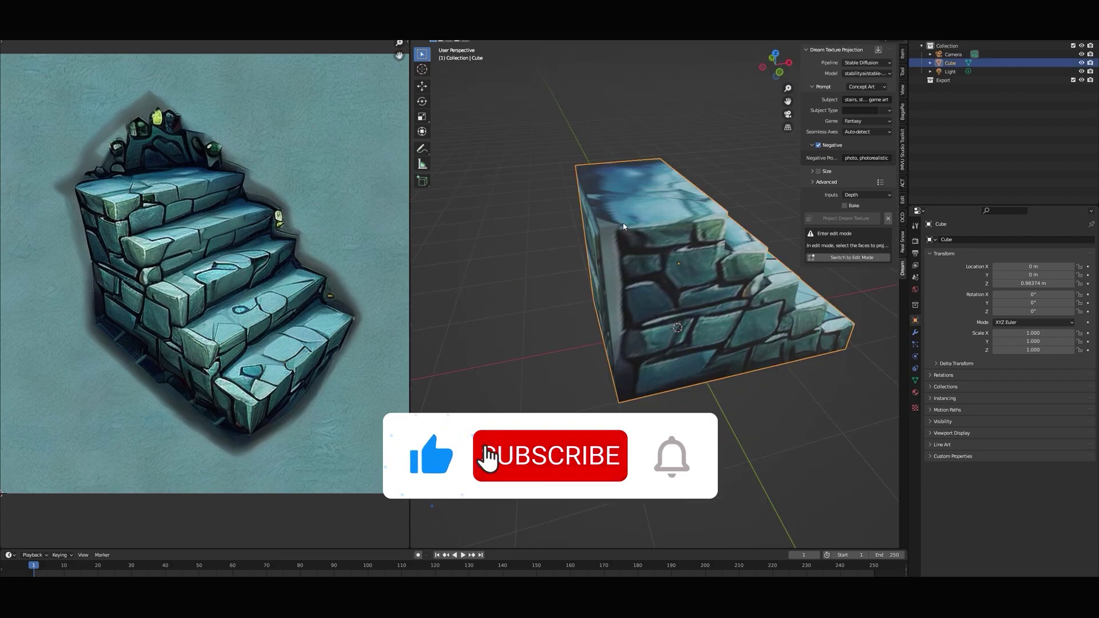
pyautogui.moveTo(629, 350)
pyautogui.mouseDown(button='middle')
pyautogui.moveTo(729, 269)
pyautogui.moveTo(704, 253)
pyautogui.mouseUp(button='middle')
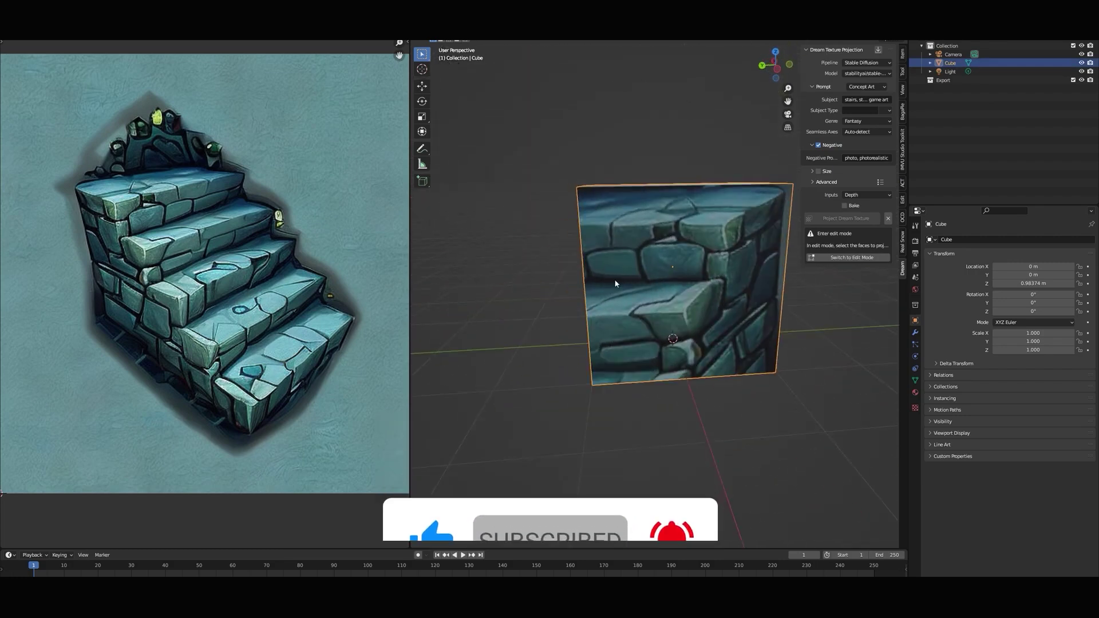
pyautogui.click(943, 371)
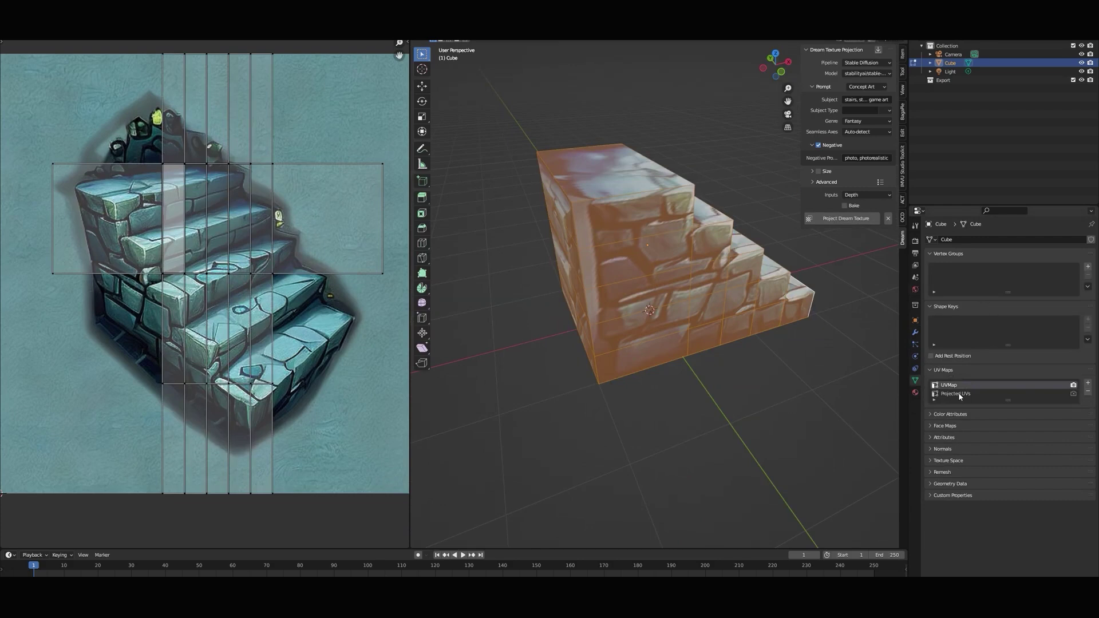
pyautogui.click(960, 394)
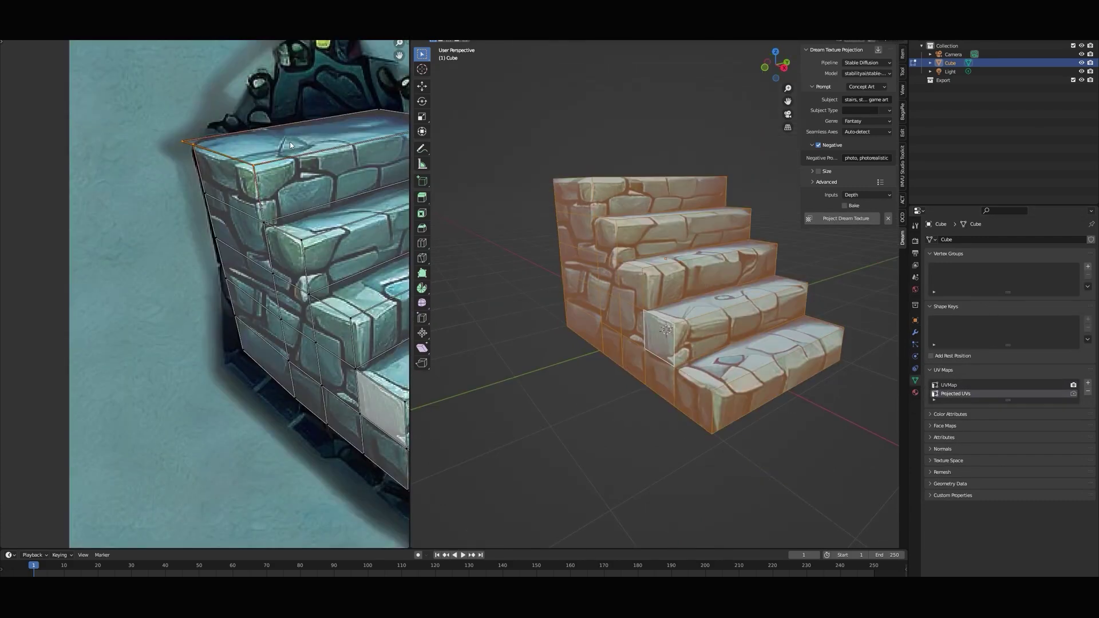
pyautogui.click(284, 147)
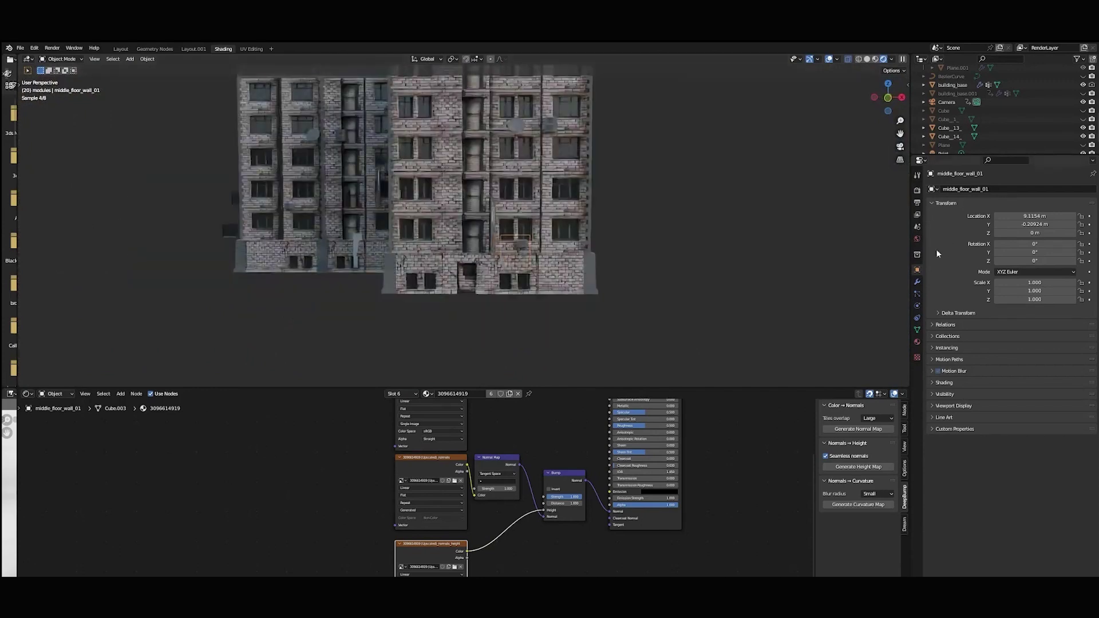
# Set the world light Strength to 0 and move the light to a new position.
pyautogui.moveTo(1043, 351); pyautogui.dragTo(1008, 351)
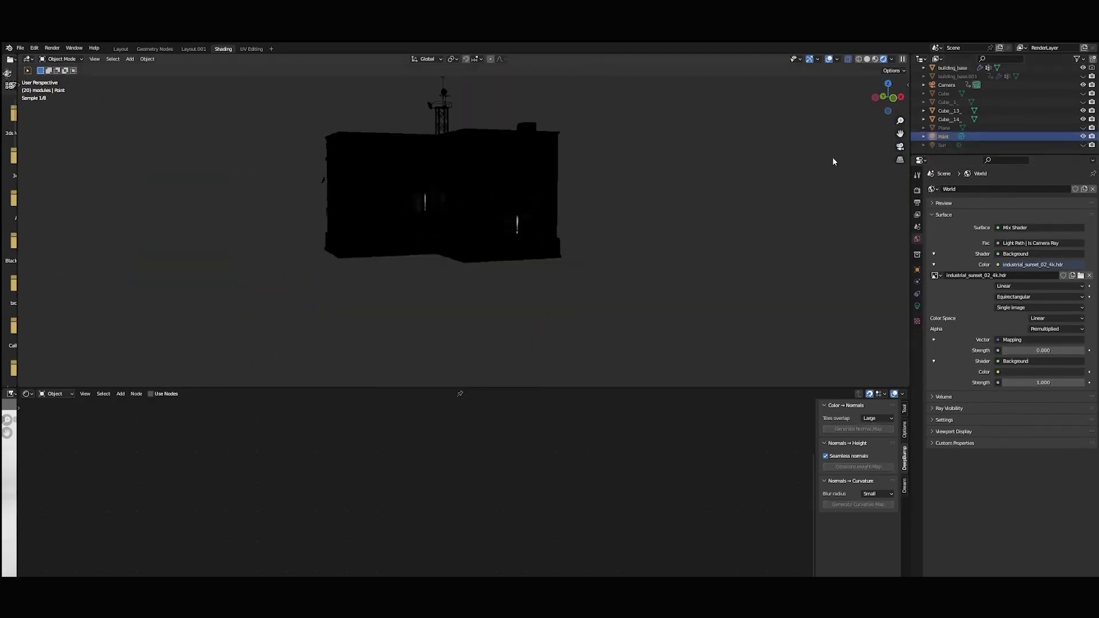
pyautogui.moveTo(833, 164); pyautogui.dragTo(530, 221, button='middle')
pyautogui.press('g')
pyautogui.click(516, 227)
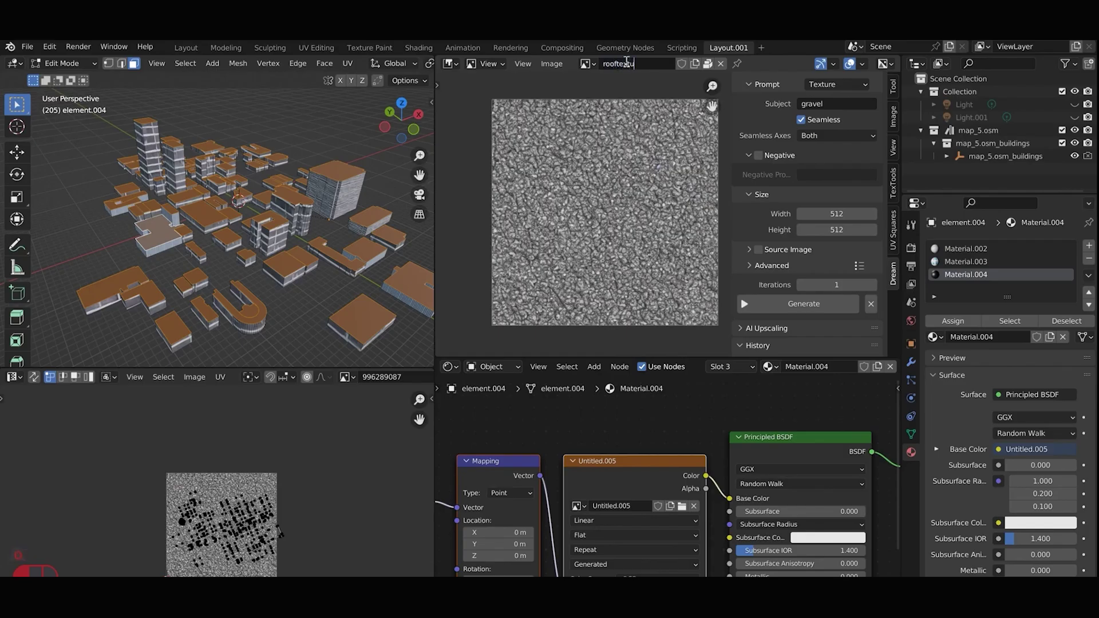
# Name the generated image rooftexture and assign rooftexture1 to the roof material.
pyautogui.write('e')
pyautogui.press('Return')
pyautogui.click(625, 60)
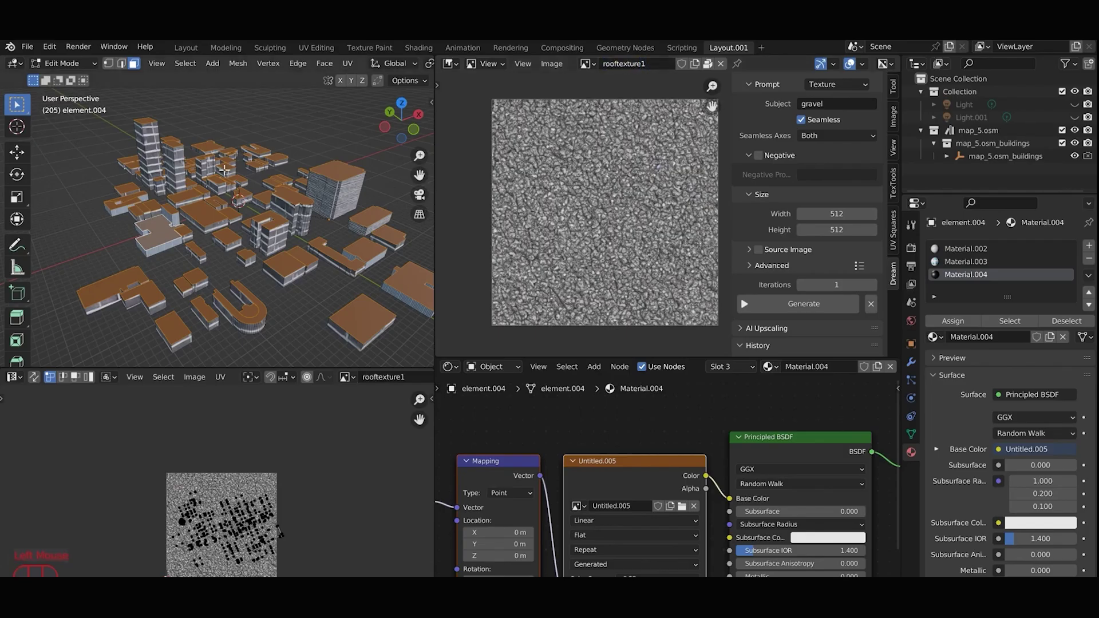
pyautogui.click(578, 506)
pyautogui.click(612, 545)
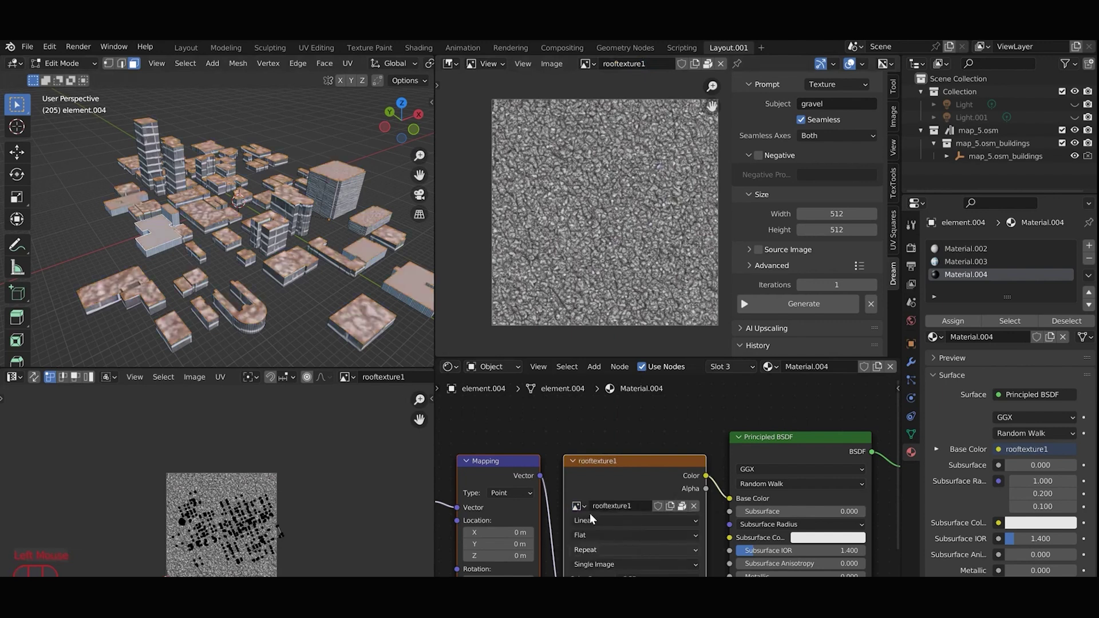
# Replace the Mapping node with a Poliigon Uber Mapping node wired between Texture Coordinate UV and the image.
pyautogui.moveTo(269, 255); pyautogui.dragTo(289, 252, button='middle')
pyautogui.moveTo(547, 427); pyautogui.dragTo(725, 393, button='middle')
pyautogui.rightClick(674, 435)
pyautogui.press('Delete')
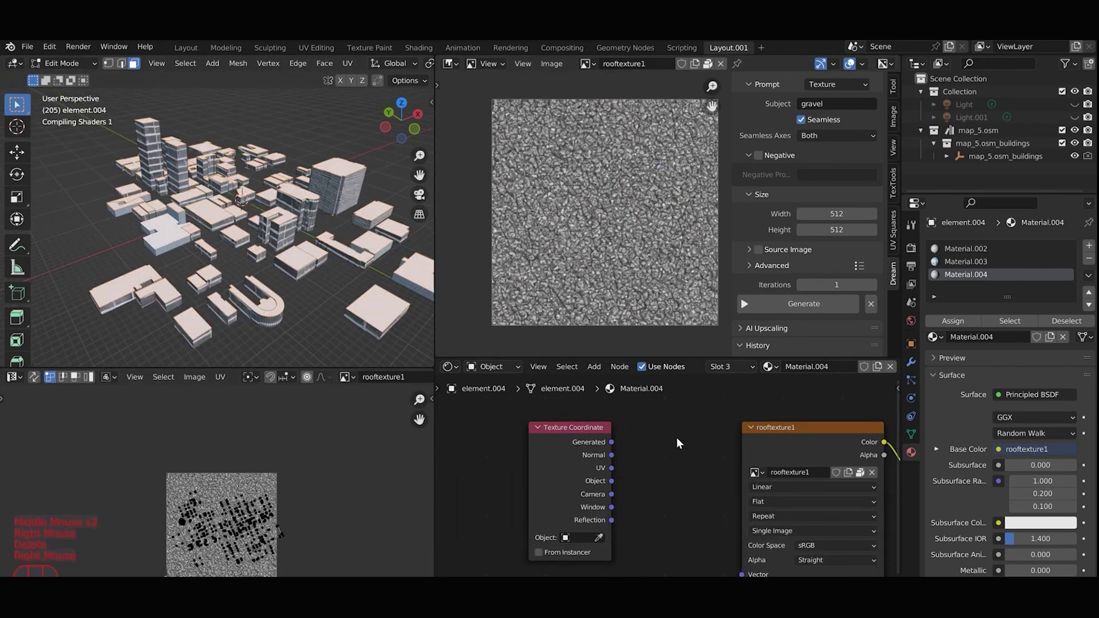
pyautogui.hotkey('shift', 'a')
pyautogui.click(788, 321)
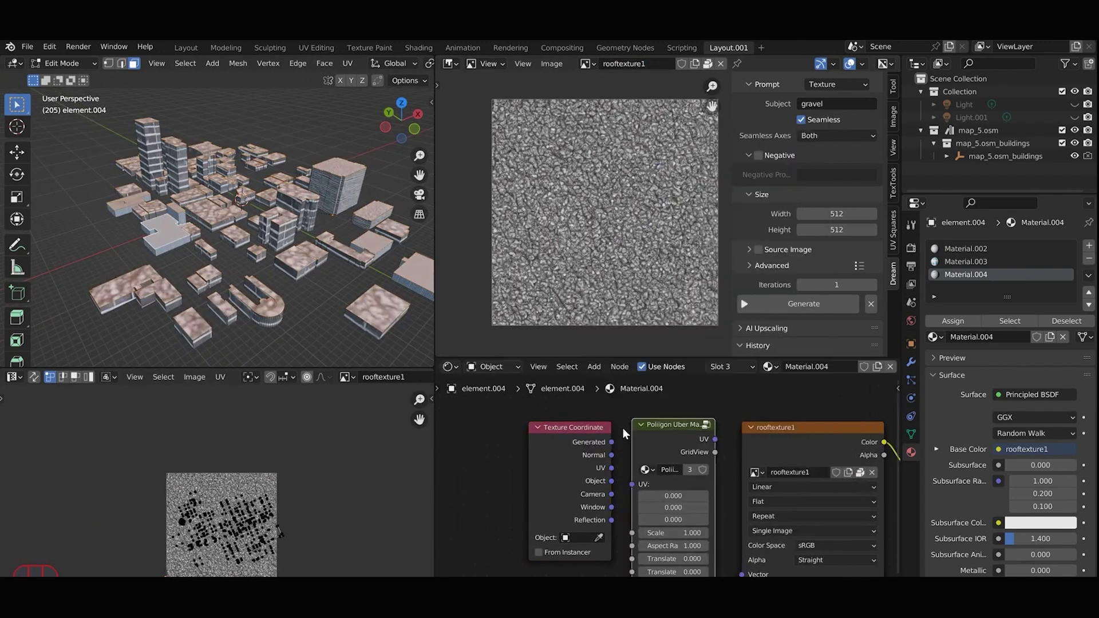
pyautogui.moveTo(598, 449); pyautogui.dragTo(517, 459)
pyautogui.moveTo(626, 489); pyautogui.dragTo(632, 484)
pyautogui.moveTo(664, 424)
pyautogui.mouseDown()
pyautogui.moveTo(611, 438)
pyautogui.moveTo(720, 524)
pyautogui.mouseUp()
# View the roofs from above and set the mapping scale to 30.
pyautogui.press('KP_7')
pyautogui.moveTo(353, 250)
pyautogui.keyDown('shift'); pyautogui.mouseDown(button='middle')
pyautogui.moveTo(190, 259)
pyautogui.moveTo(229, 240)
pyautogui.mouseUp(button='middle'); pyautogui.keyUp('shift')
pyautogui.scroll(4, 258, 258)
pyautogui.scroll(2, 190, 258)
pyautogui.scroll(2, 229, 240)
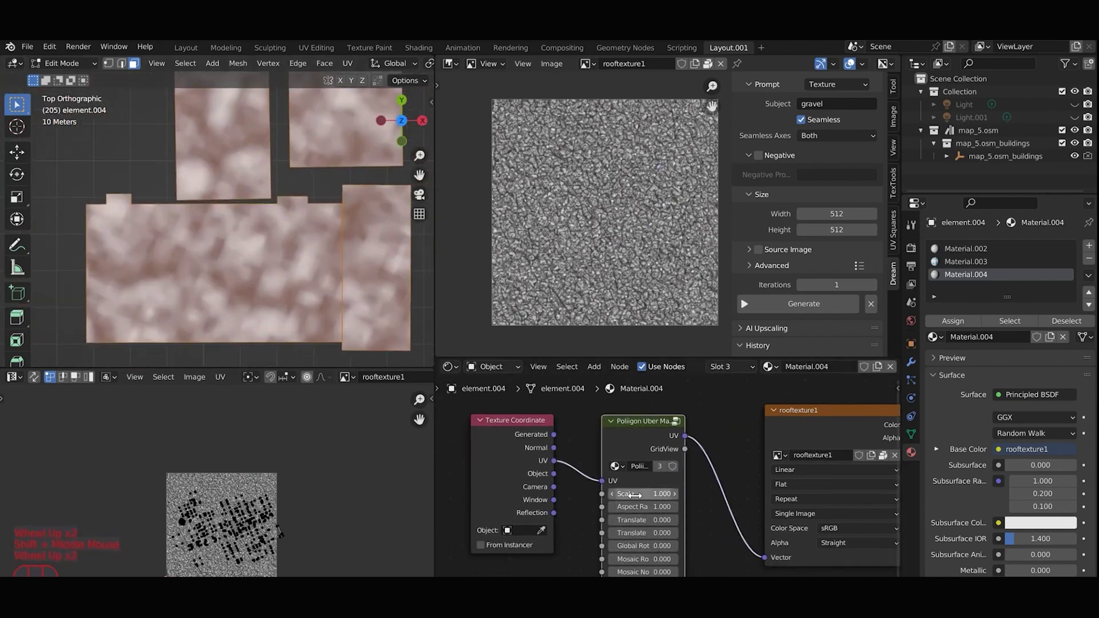
pyautogui.write('30')
pyautogui.press('Return')
# Raise the mosaic rotation and turn on mosaic variation for the gravel texture.
pyautogui.moveTo(229, 286); pyautogui.dragTo(253, 278, button='middle')
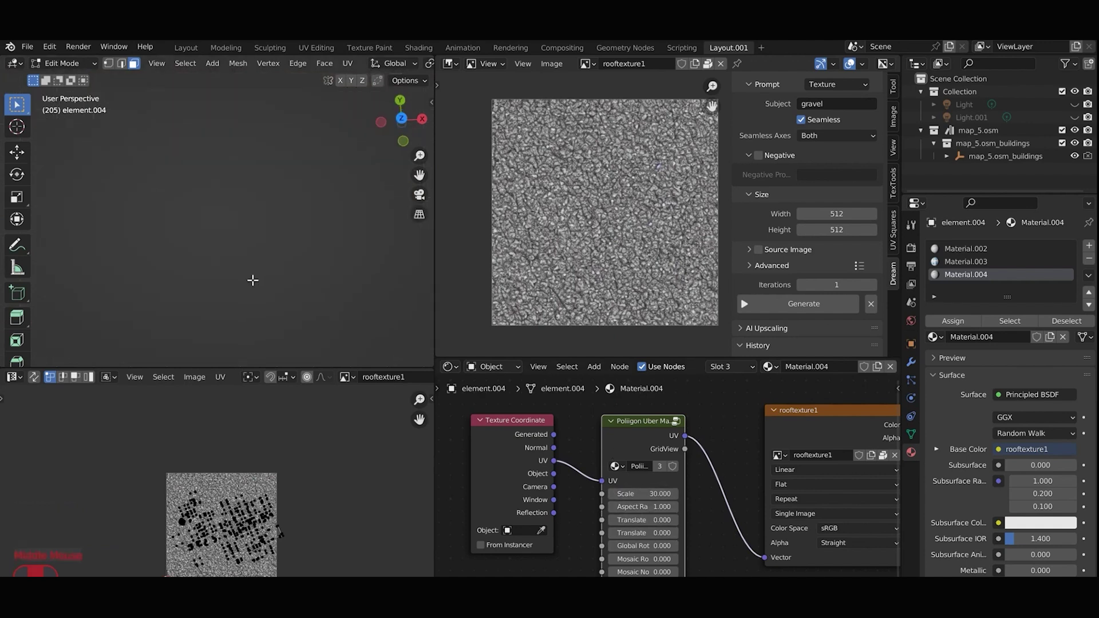
pyautogui.scroll(-2, 291, 240)
pyautogui.moveTo(635, 559); pyautogui.dragTo(664, 559)
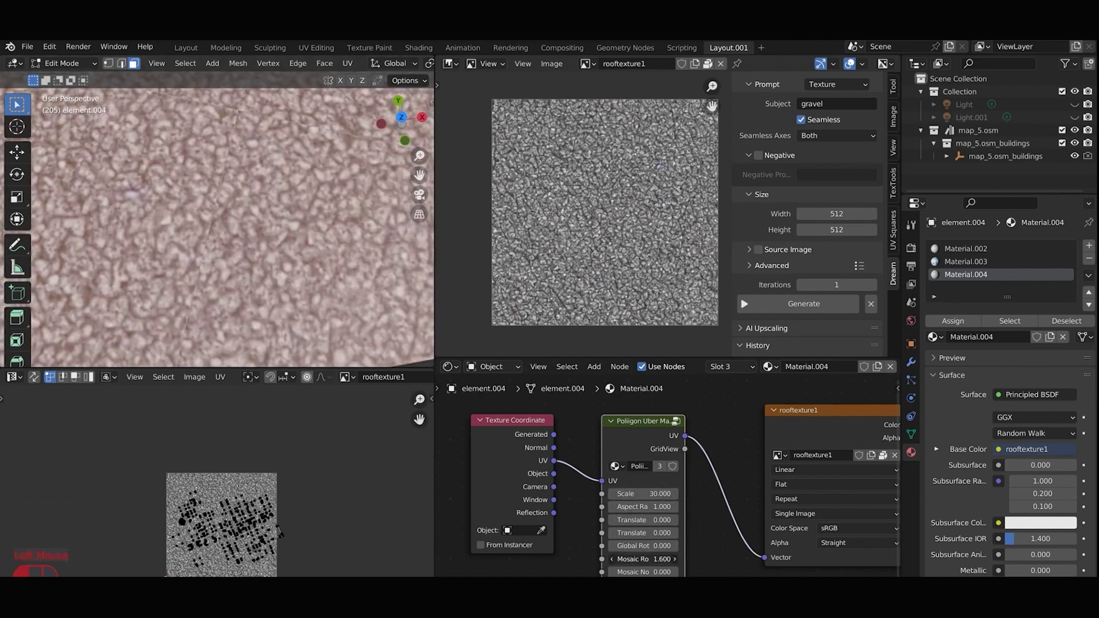
pyautogui.moveTo(207, 244)
pyautogui.mouseDown(button='middle')
pyautogui.moveTo(279, 194)
pyautogui.moveTo(316, 138)
pyautogui.mouseUp(button='middle')
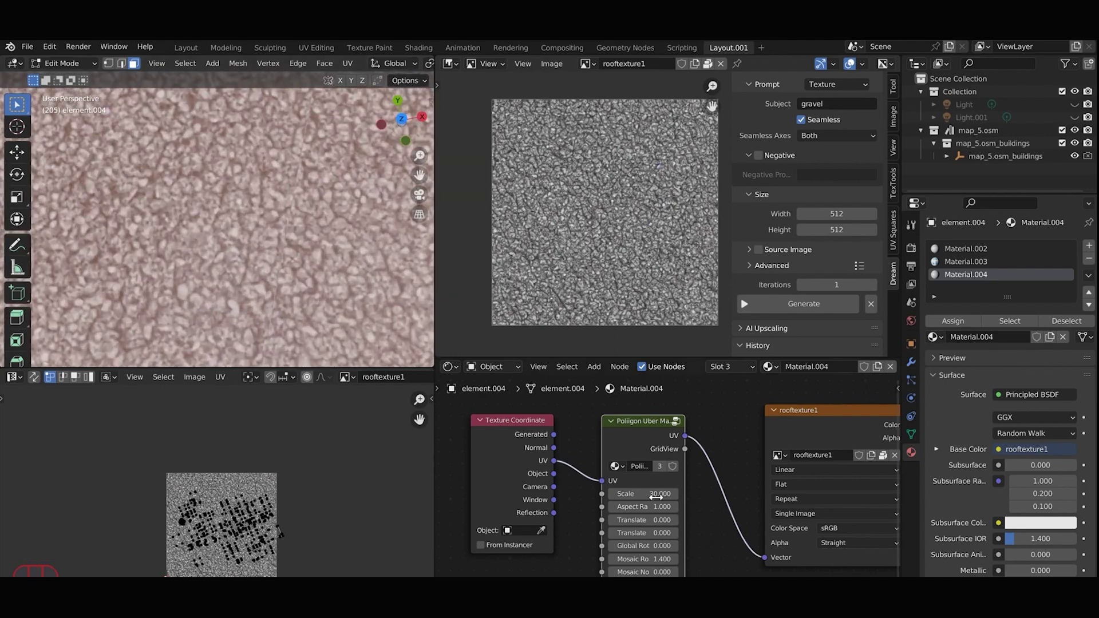
pyautogui.click(675, 572)
# Collapse the UV editor to enlarge the 3D view and orbit around the city.
pyautogui.scroll(-2, 262, 195)
pyautogui.moveTo(336, 189)
pyautogui.keyDown('shift'); pyautogui.mouseDown(button='middle')
pyautogui.moveTo(347, 177)
pyautogui.moveTo(166, 269)
pyautogui.moveTo(243, 244)
pyautogui.moveTo(241, 223)
pyautogui.mouseUp(button='middle'); pyautogui.keyUp('shift')
pyautogui.rightClick(347, 177)
pyautogui.scroll(1, 347, 177)
pyautogui.scroll(2, 347, 177)
pyautogui.scroll(-1, 223, 267)
pyautogui.scroll(-3, 243, 243)
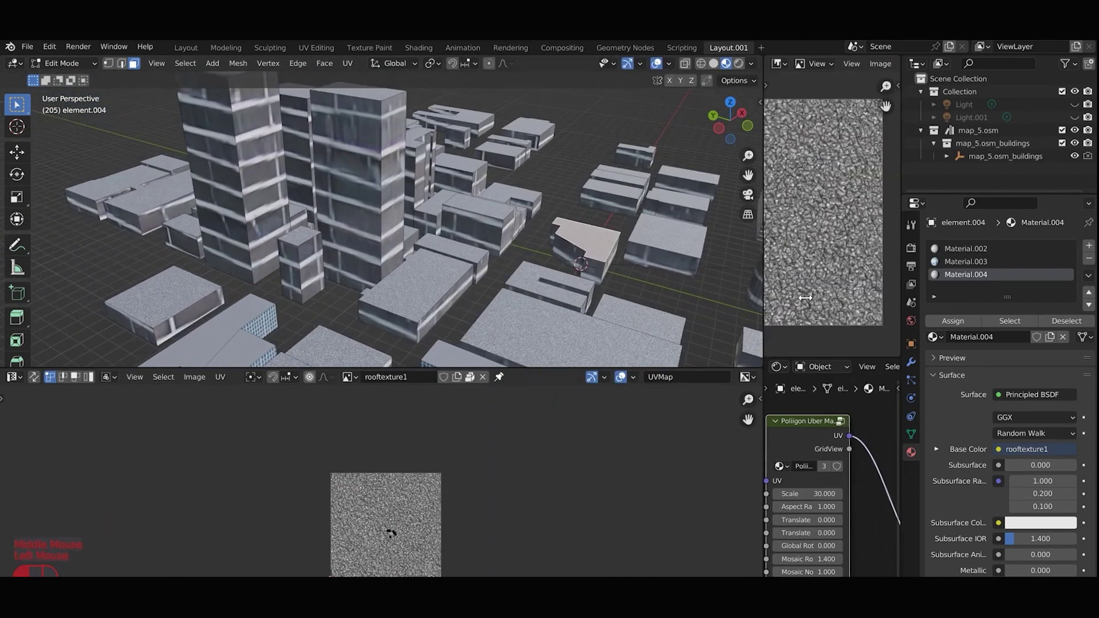
pyautogui.moveTo(804, 297); pyautogui.dragTo(798, 297)
pyautogui.scroll(-2, 578, 229)
pyautogui.hotkey('shift', 'a')
pyautogui.press('Escape')
pyautogui.moveTo(603, 310); pyautogui.dragTo(579, 338, button='middle')
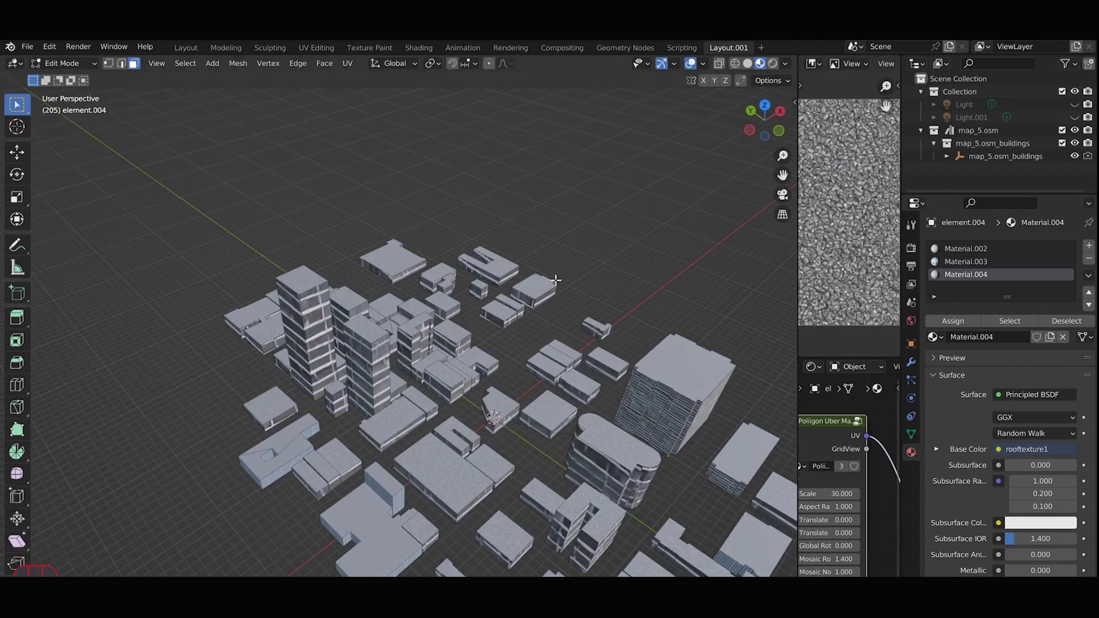
# Return to Object Mode, turn on mosaic, and raise the pebble scale to 42.9.
pyautogui.press('Tab')
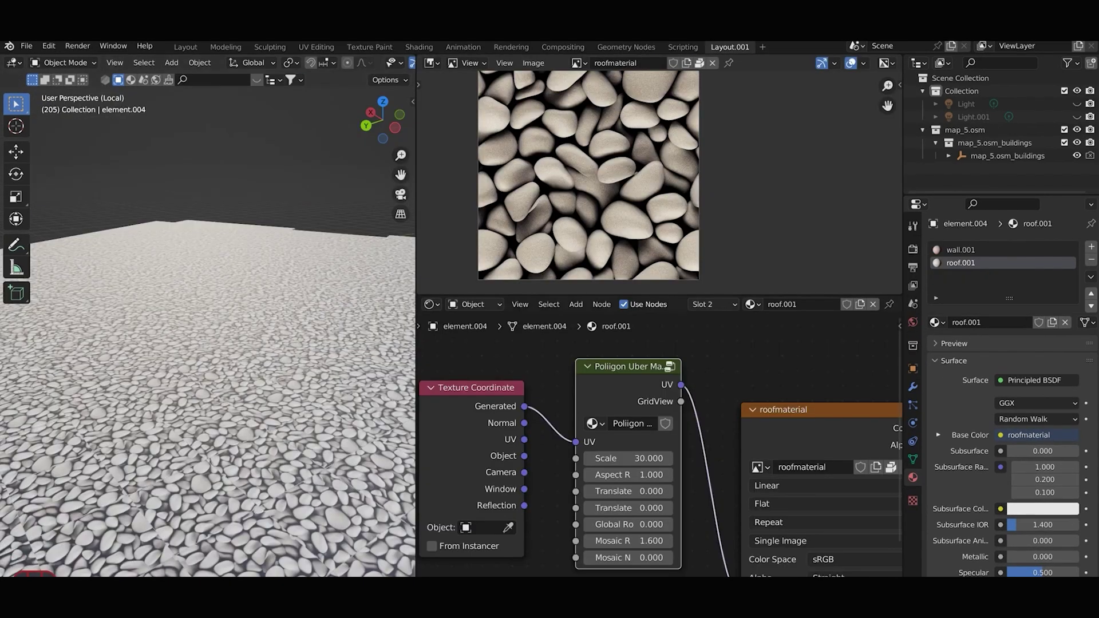
pyautogui.moveTo(628, 557); pyautogui.dragTo(647, 557)
pyautogui.moveTo(628, 458)
pyautogui.mouseDown()
pyautogui.moveTo(664, 458)
pyautogui.moveTo(653, 458)
pyautogui.mouseUp()
pyautogui.scroll(-2, 263, 452)
pyautogui.moveTo(252, 446); pyautogui.dragTo(292, 489, button='middle')
# Mark the map_5.osm collection as an asset.
pyautogui.moveTo(745, 458); pyautogui.dragTo(476, 405, button='middle')
pyautogui.scroll(2, 269, 420)
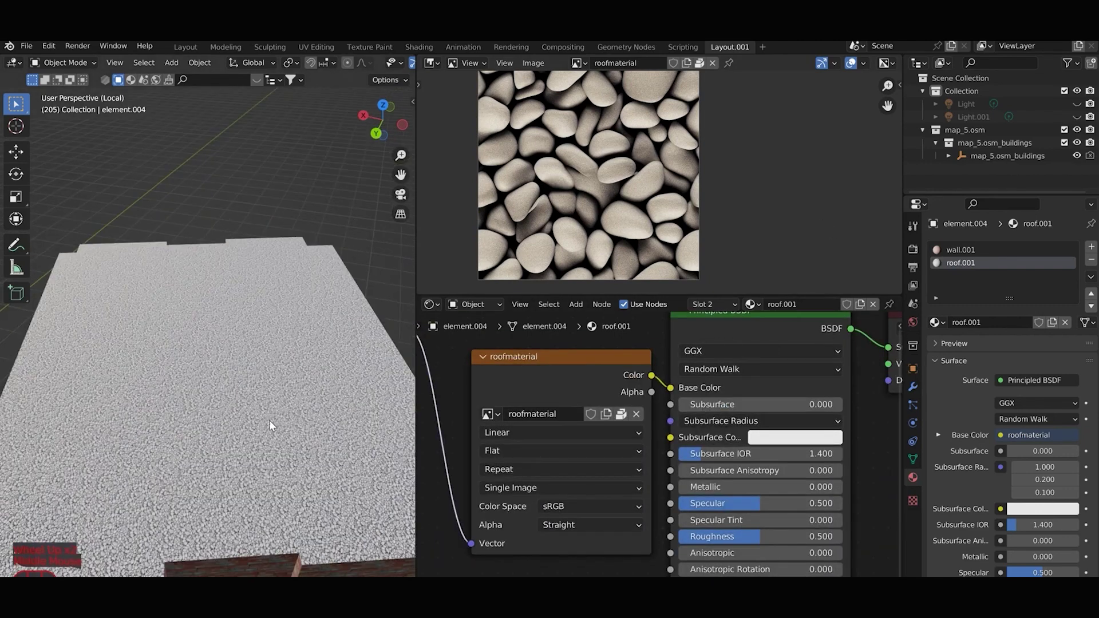
pyautogui.scroll(-2, 200, 442)
pyautogui.moveTo(201, 442)
pyautogui.mouseDown(button='middle')
pyautogui.moveTo(211, 413)
pyautogui.moveTo(328, 353)
pyautogui.mouseUp(button='middle')
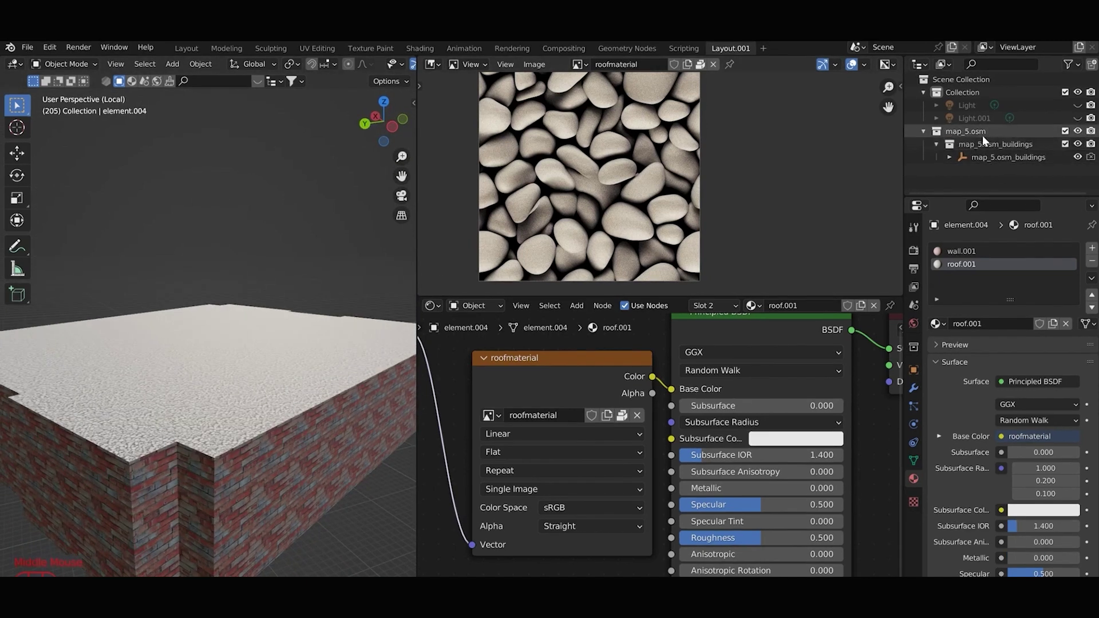
pyautogui.rightClick(961, 129)
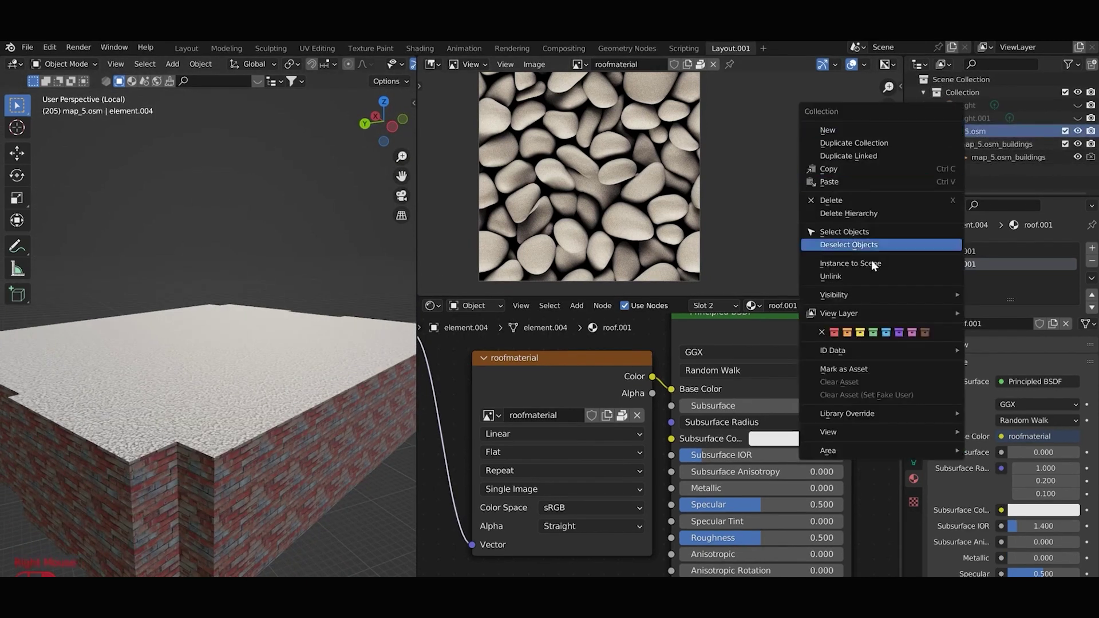
pyautogui.click(860, 370)
# Save the blend file with Ctrl+S.
pyautogui.hotkey('ctrl', 's')
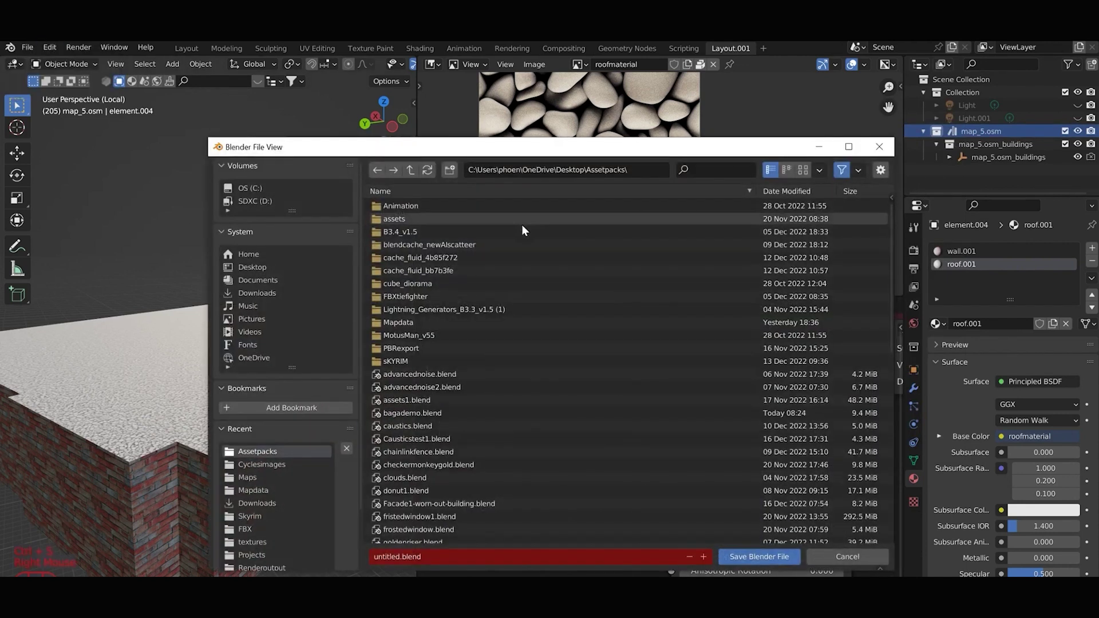
pyautogui.click(754, 555)
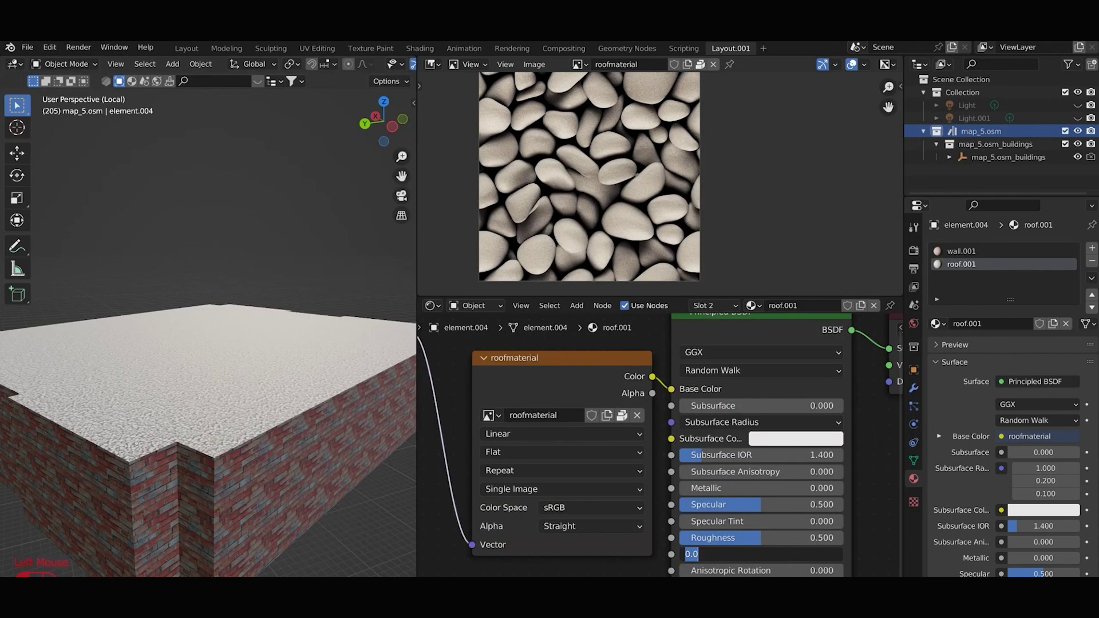
pyautogui.press('Return')
pyautogui.keyDown('shift'); pyautogui.scroll(-3, 658, 441); pyautogui.keyUp('shift')
# Leave local view and delete the extra map_5.osm collection instance.
pyautogui.scroll(-3, 294, 482)
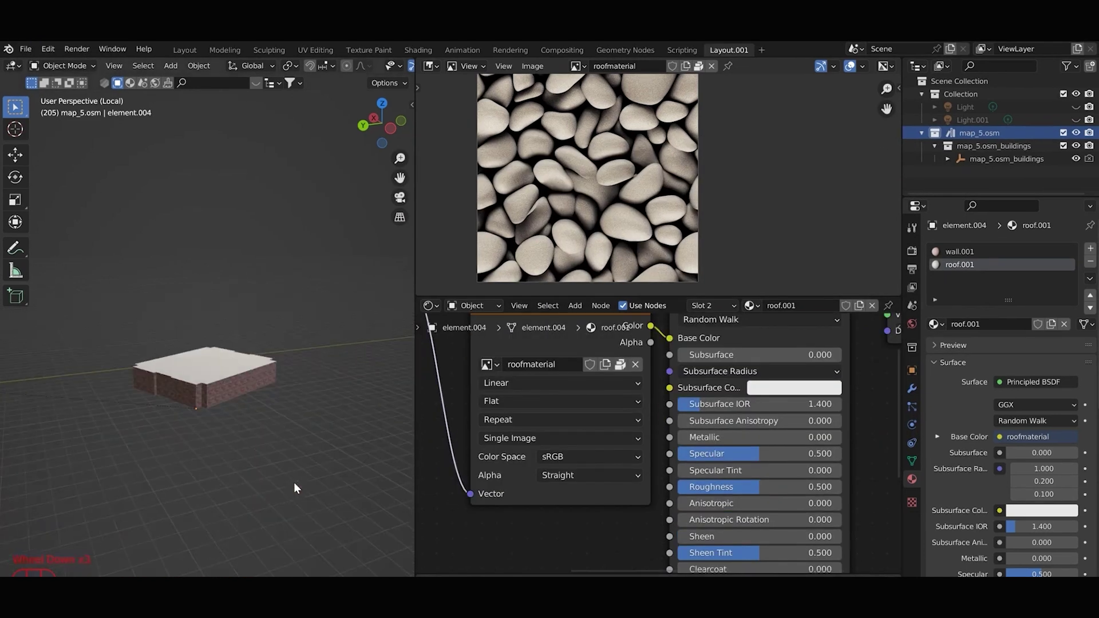
pyautogui.press('/')
pyautogui.scroll(1, 312, 519)
pyautogui.press('Delete')
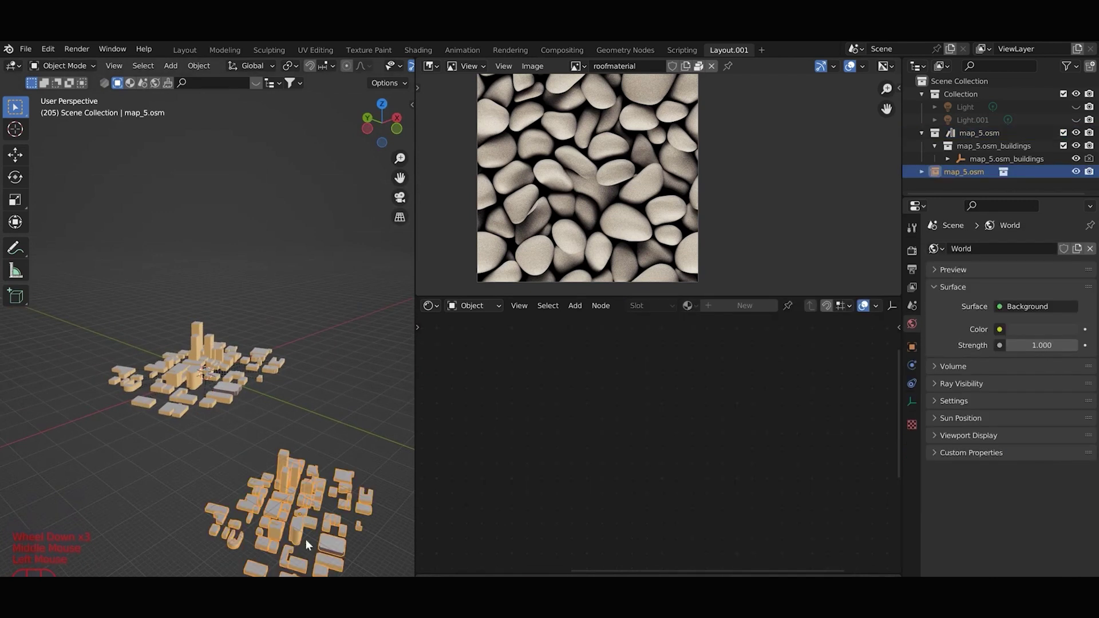
pyautogui.moveTo(309, 493); pyautogui.dragTo(322, 565, button='middle')
pyautogui.scroll(-3, 233, 401)
pyautogui.scroll(1, 232, 401)
pyautogui.moveTo(232, 401); pyautogui.dragTo(345, 556, button='middle')
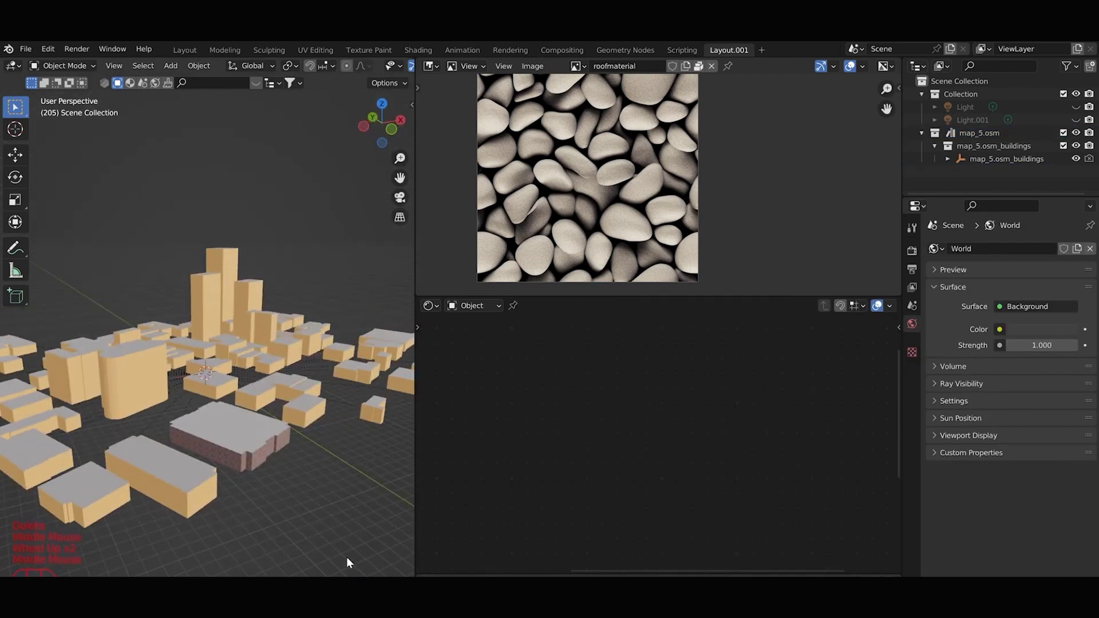
# Inspect the remaining city from above and select the buildings object.
pyautogui.press('KP_7')
pyautogui.scroll(-3, 297, 362)
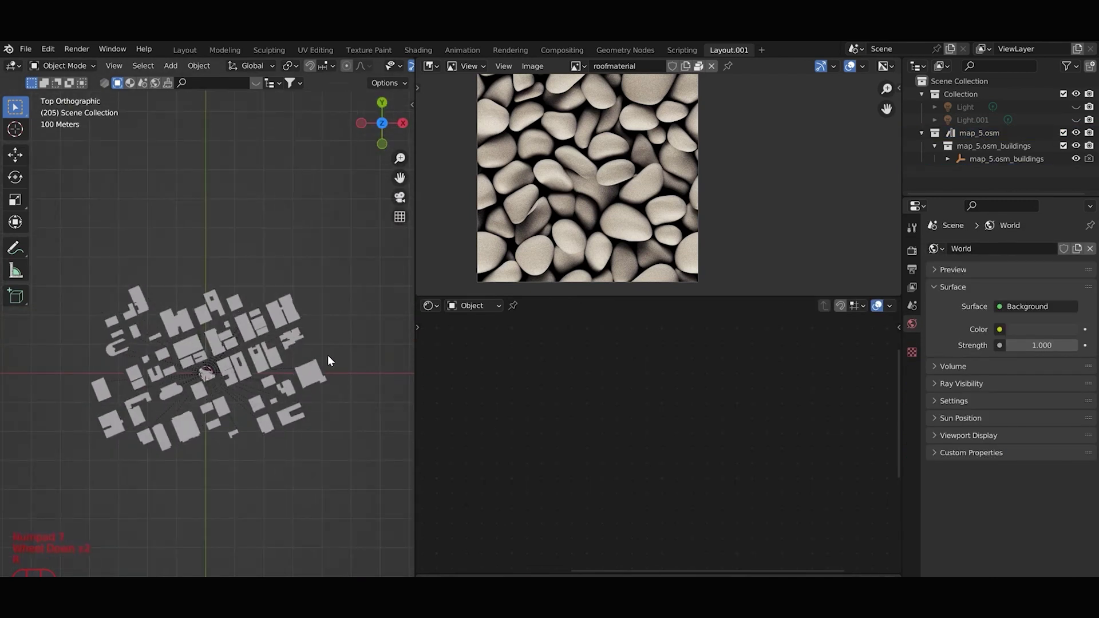
pyautogui.moveTo(295, 349)
pyautogui.mouseDown(button='middle')
pyautogui.moveTo(341, 400)
pyautogui.moveTo(302, 444)
pyautogui.mouseUp(button='middle')
pyautogui.scroll(2, 328, 420)
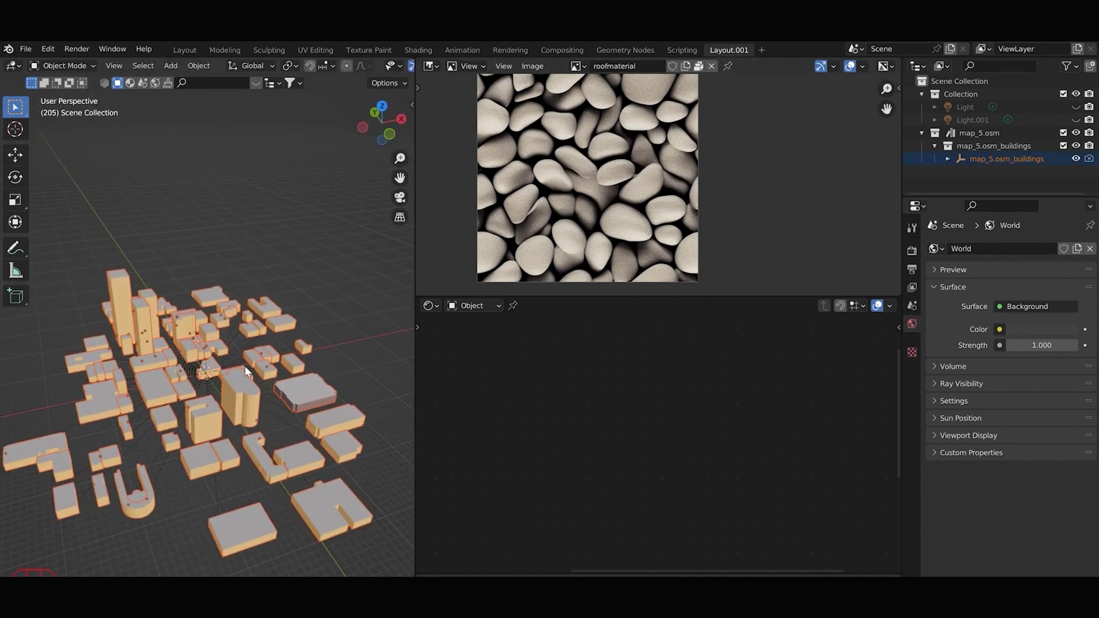
pyautogui.click(51, 397)
pyautogui.moveTo(160, 435)
pyautogui.mouseDown(button='middle')
pyautogui.moveTo(174, 420)
pyautogui.moveTo(174, 390)
pyautogui.mouseUp(button='middle')
pyautogui.click(217, 535)
pyautogui.moveTo(368, 514); pyautogui.dragTo(273, 428)
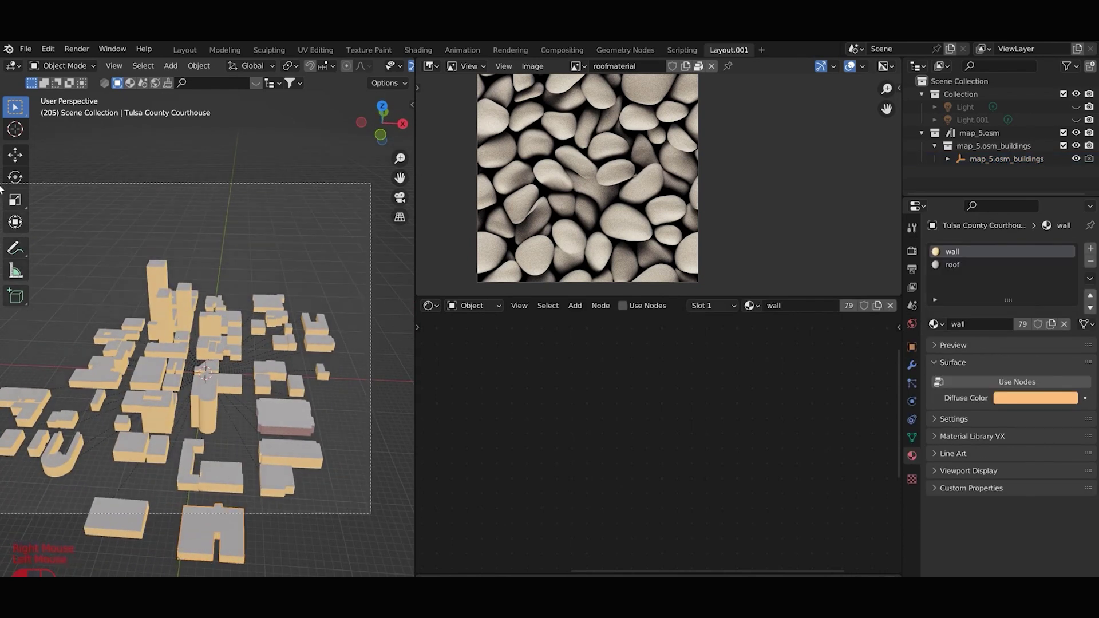
# Make the buildings object active, open the copy-attributes menu, then cancel it.
pyautogui.keyDown('shift'); pyautogui.click(52, 434); pyautogui.keyUp('shift')
pyautogui.moveTo(150, 475)
pyautogui.mouseDown(button='middle')
pyautogui.moveTo(221, 541)
pyautogui.moveTo(279, 525)
pyautogui.mouseUp(button='middle')
pyautogui.keyDown('shift'); pyautogui.click(280, 524); pyautogui.keyUp('shift')
pyautogui.hotkey('ctrl', 'c')
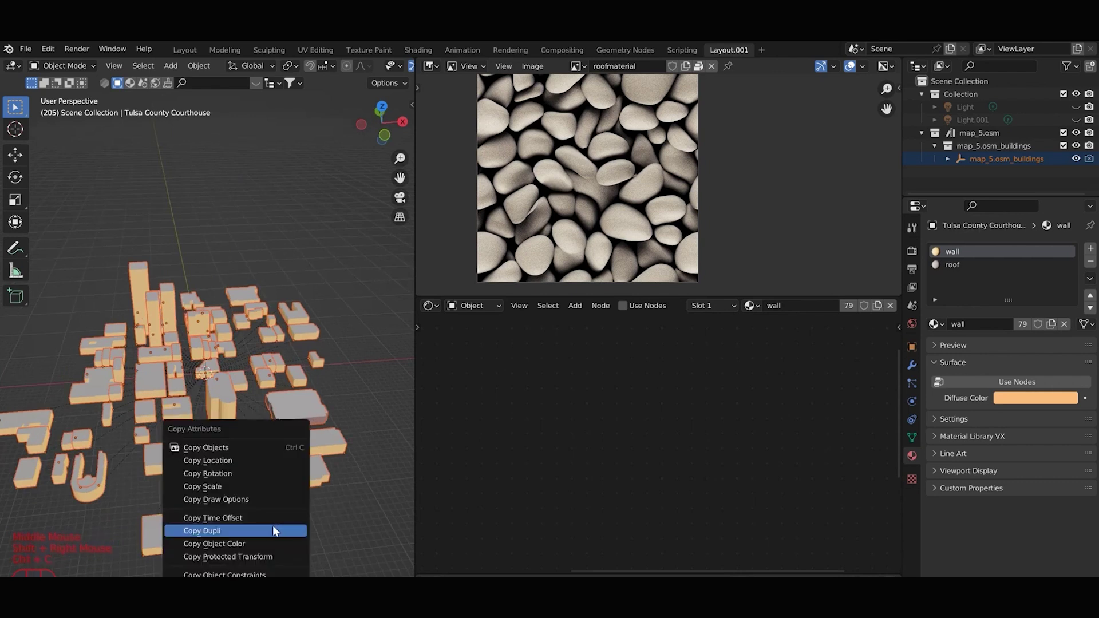
pyautogui.rightClick(286, 469)
pyautogui.moveTo(292, 435); pyautogui.dragTo(307, 388, button='middle')
pyautogui.scroll(1, 397, 325)
pyautogui.scroll(-1, 398, 325)
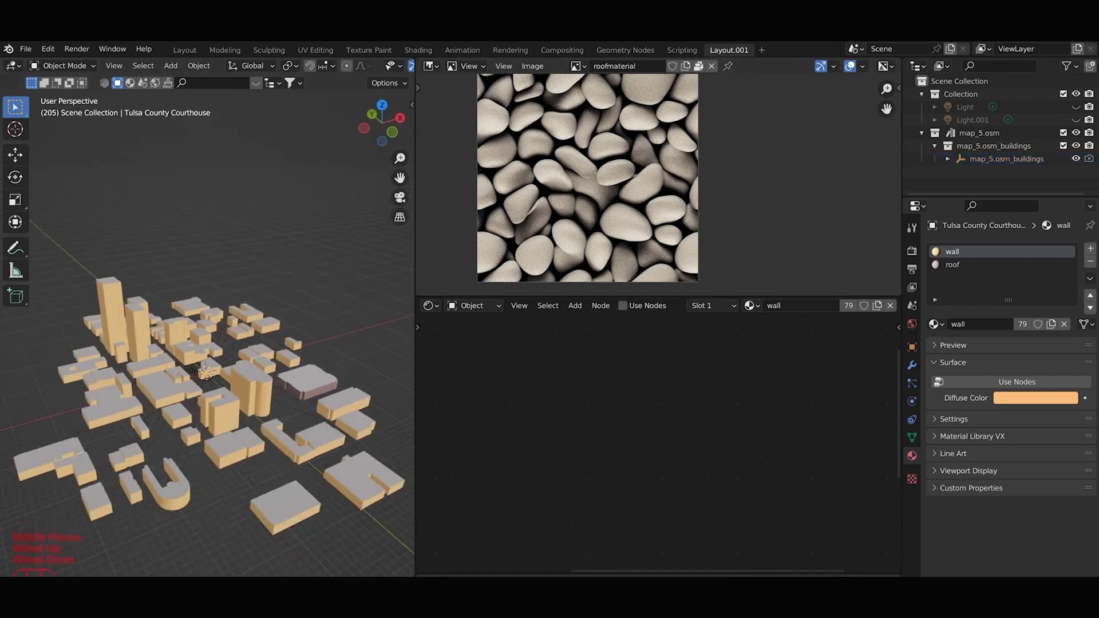
pyautogui.scroll(1, 308, 371)
pyautogui.scroll(-2, 261, 320)
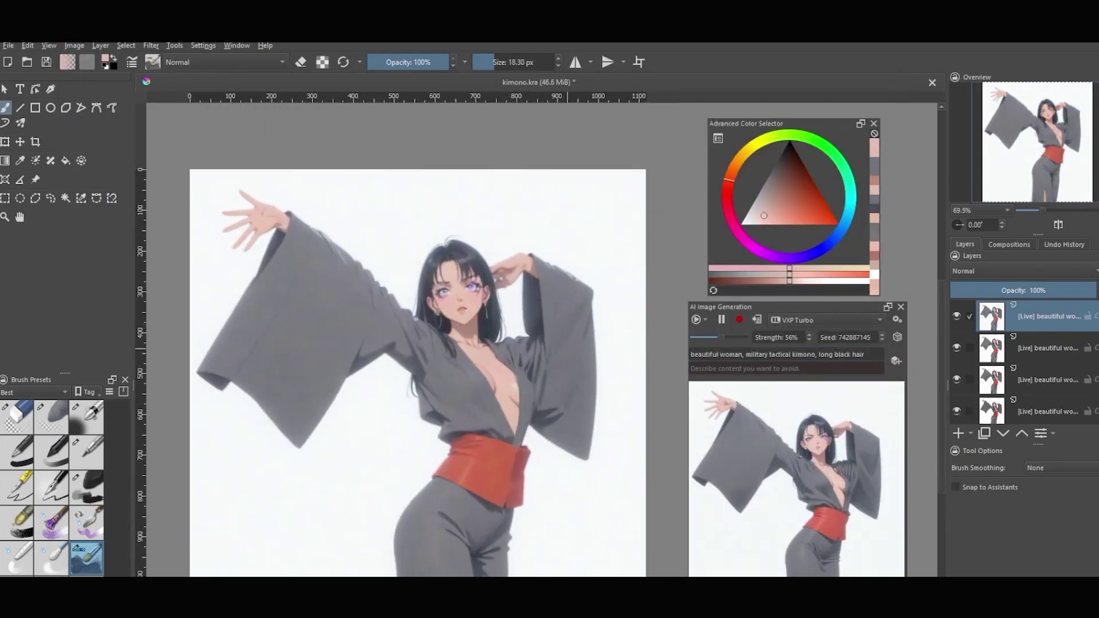
# Nudge the AI Strength slider up slightly and add a small ear stroke to the sketch.
pyautogui.moveTo(726, 338); pyautogui.dragTo(734, 337)
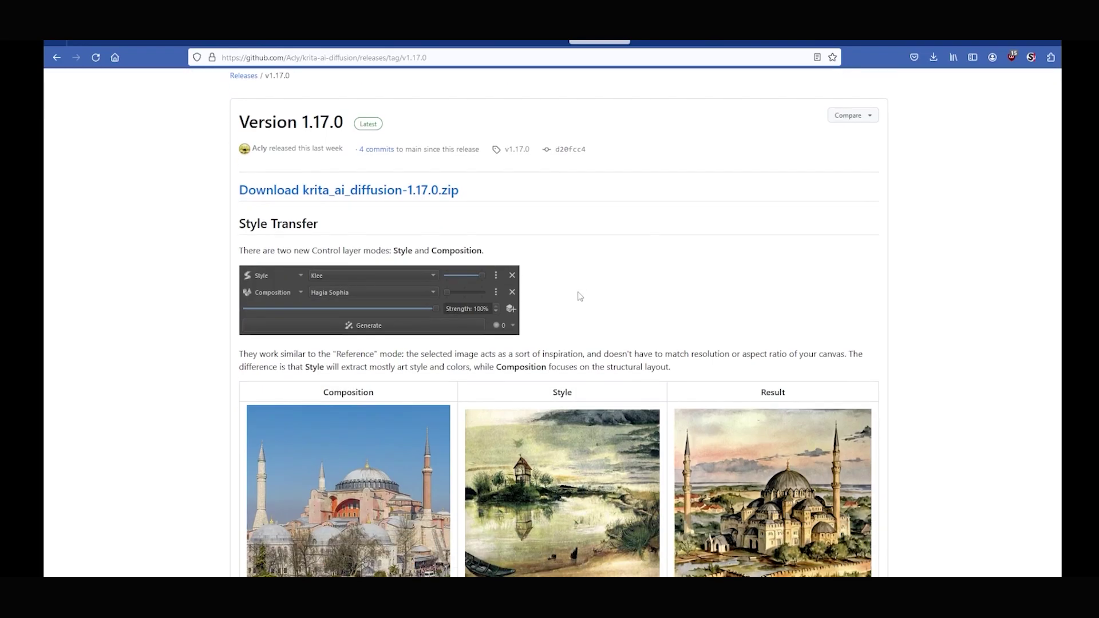
pyautogui.scroll(-10, 579, 295)
pyautogui.scroll(-3, 579, 294)
pyautogui.scroll(-3, 800, 318)
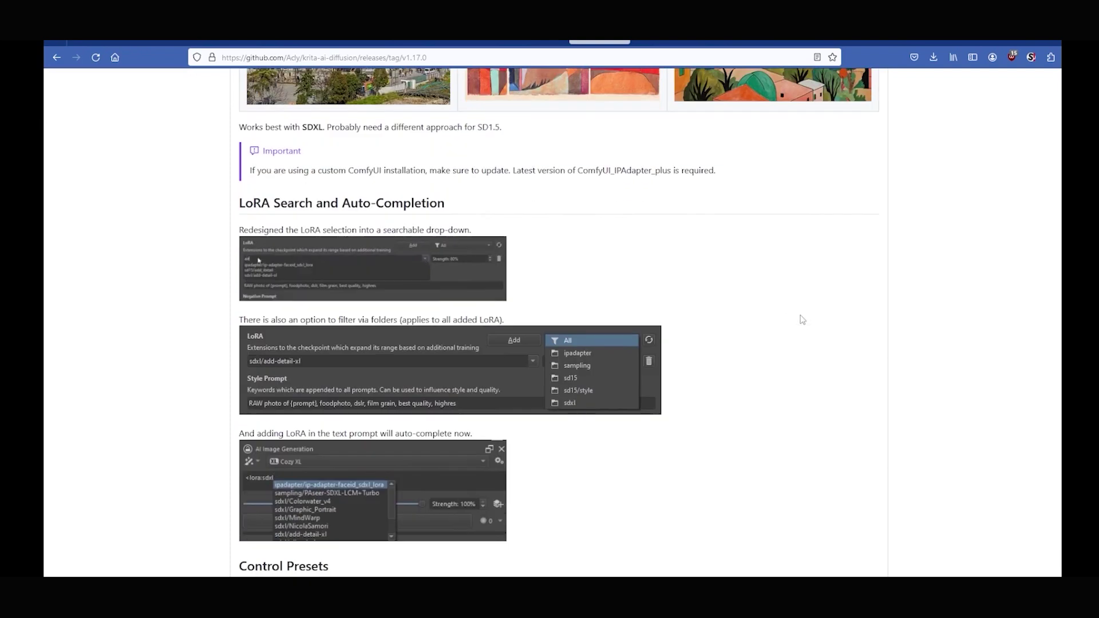
pyautogui.scroll(-2, 794, 300)
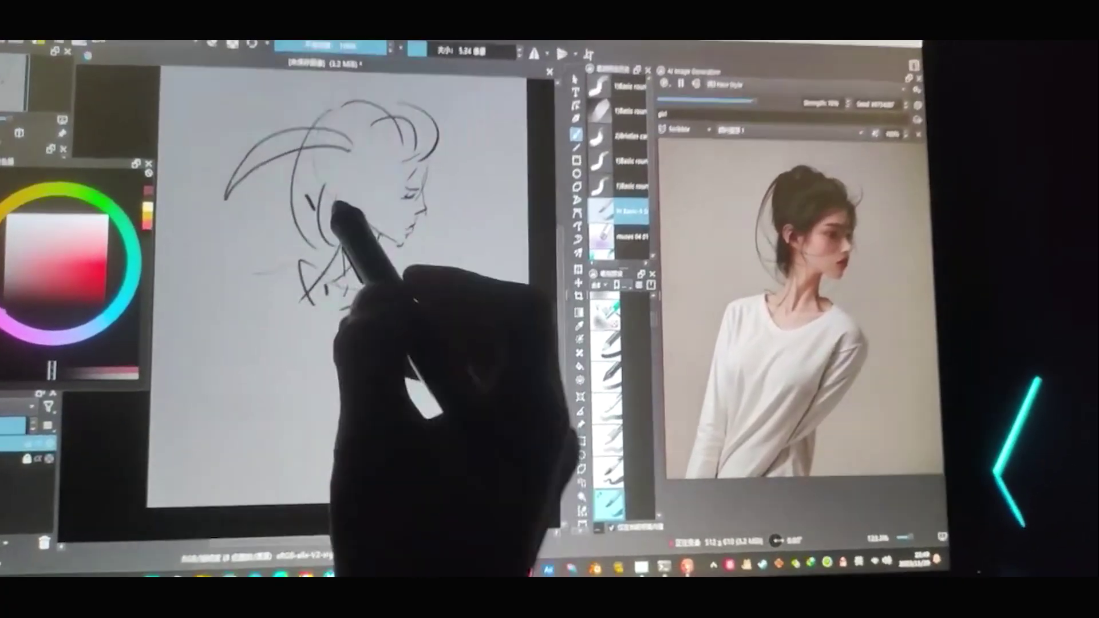
pyautogui.moveTo(338, 186); pyautogui.dragTo(342, 206)
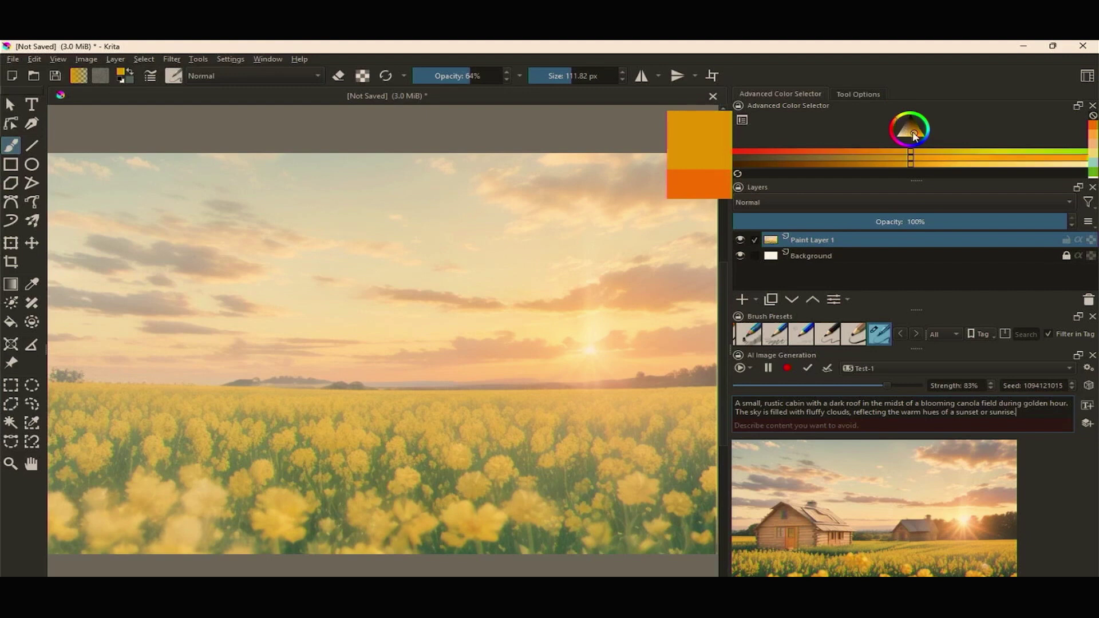
# Paint a dark brown sky stroke and a teal patch, ending the prompt with 'and a alien space ship flying in the sky'.
pyautogui.moveTo(915, 136); pyautogui.dragTo(914, 122)
pyautogui.moveTo(143, 400)
pyautogui.mouseDown()
pyautogui.moveTo(275, 343)
pyautogui.moveTo(143, 355)
pyautogui.moveTo(209, 405)
pyautogui.moveTo(184, 429)
pyautogui.moveTo(275, 400)
pyautogui.mouseUp()
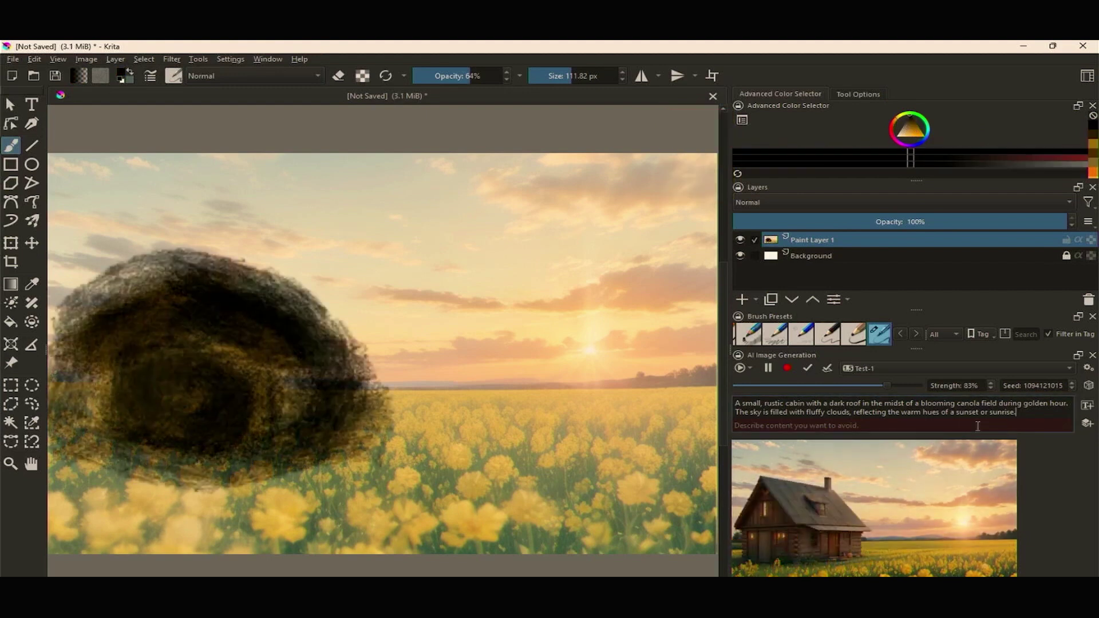
pyautogui.hotkey('ctrl', 'shift', 'Left')
pyautogui.hotkey('ctrl', 'shift', 'Left')
pyautogui.hotkey('ctrl', 'shift', 'Left')
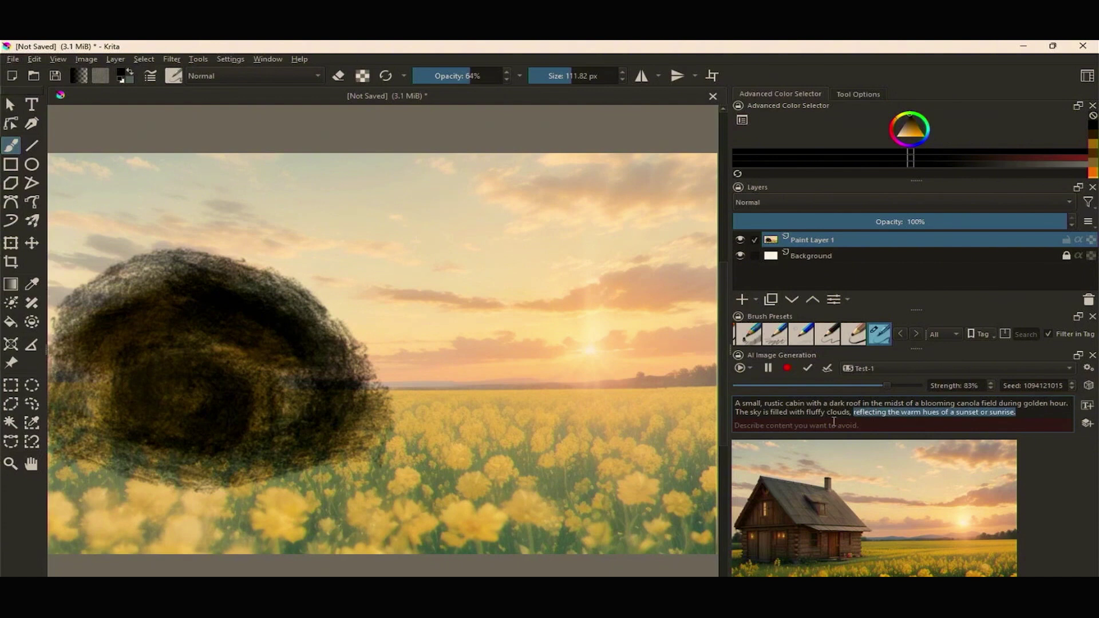
pyautogui.press('BackSpace')
pyautogui.press('BackSpace')
pyautogui.press('BackSpace')
pyautogui.write('and a alien space ship ')
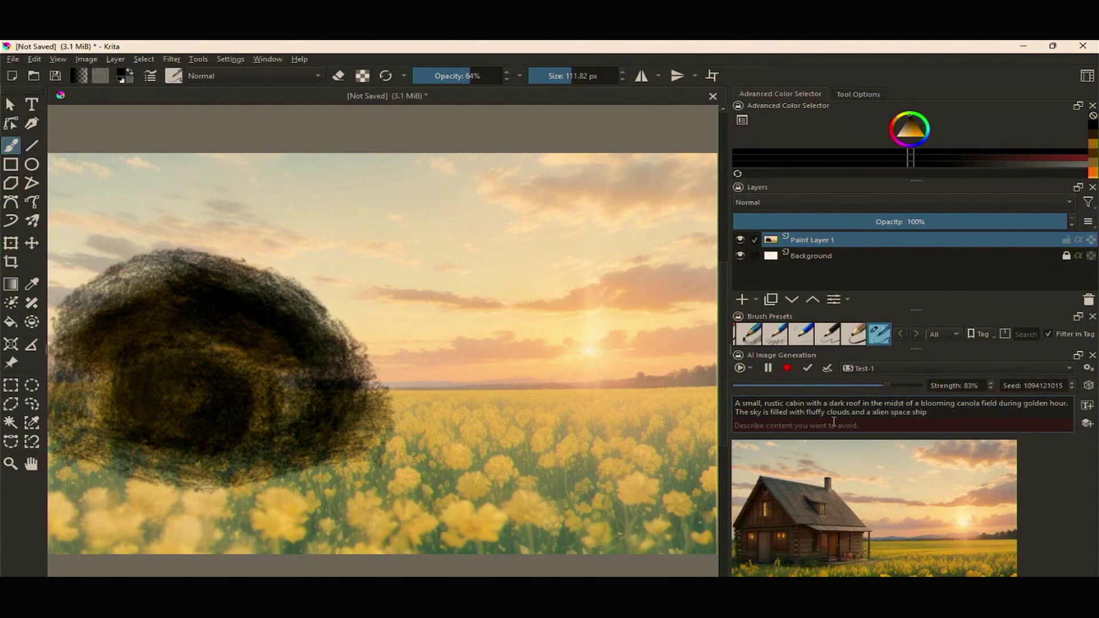
pyautogui.write('flying in the sky')
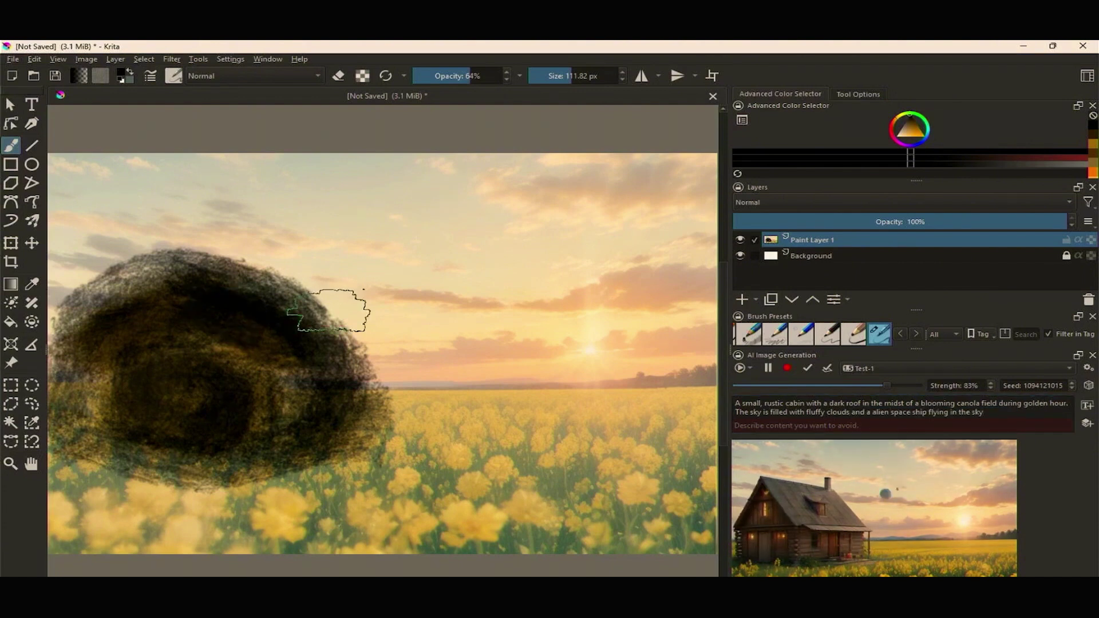
pyautogui.moveTo(910, 117); pyautogui.dragTo(903, 130)
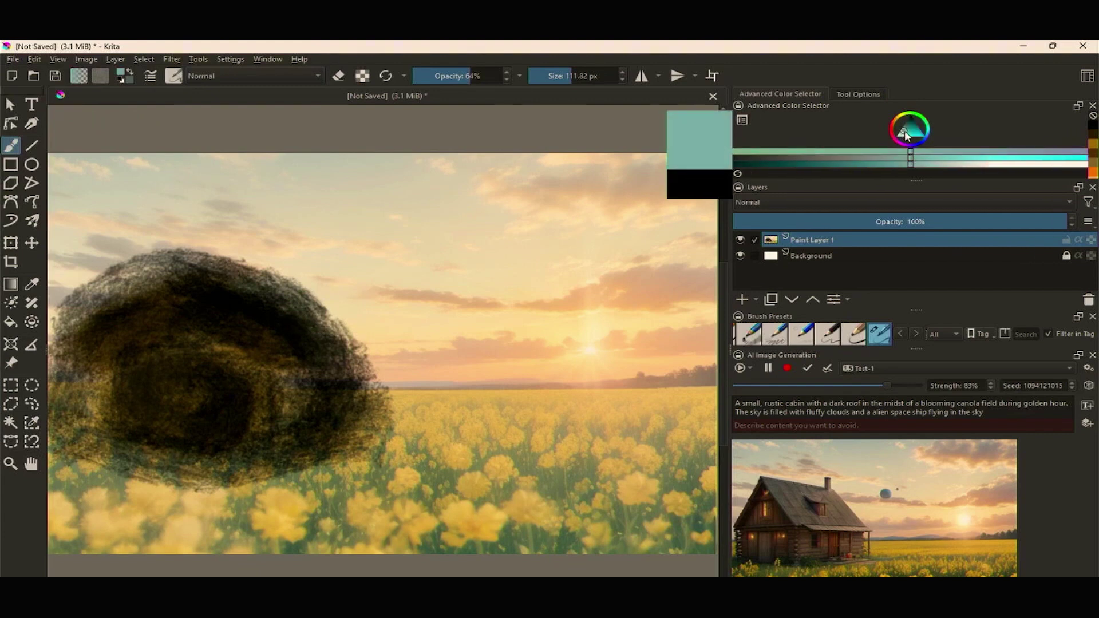
pyautogui.moveTo(378, 217)
pyautogui.mouseDown()
pyautogui.moveTo(446, 209)
pyautogui.moveTo(389, 207)
pyautogui.mouseUp()
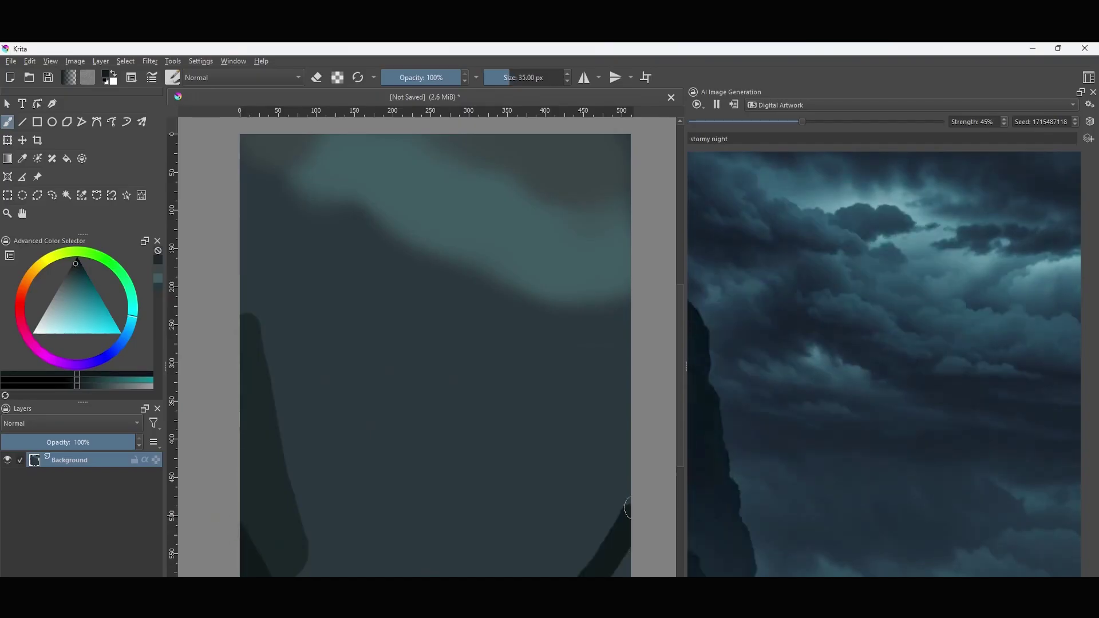
# With a slightly smaller brush, paint a dark eared creature silhouette near the canvas bottom.
pyautogui.press('[')
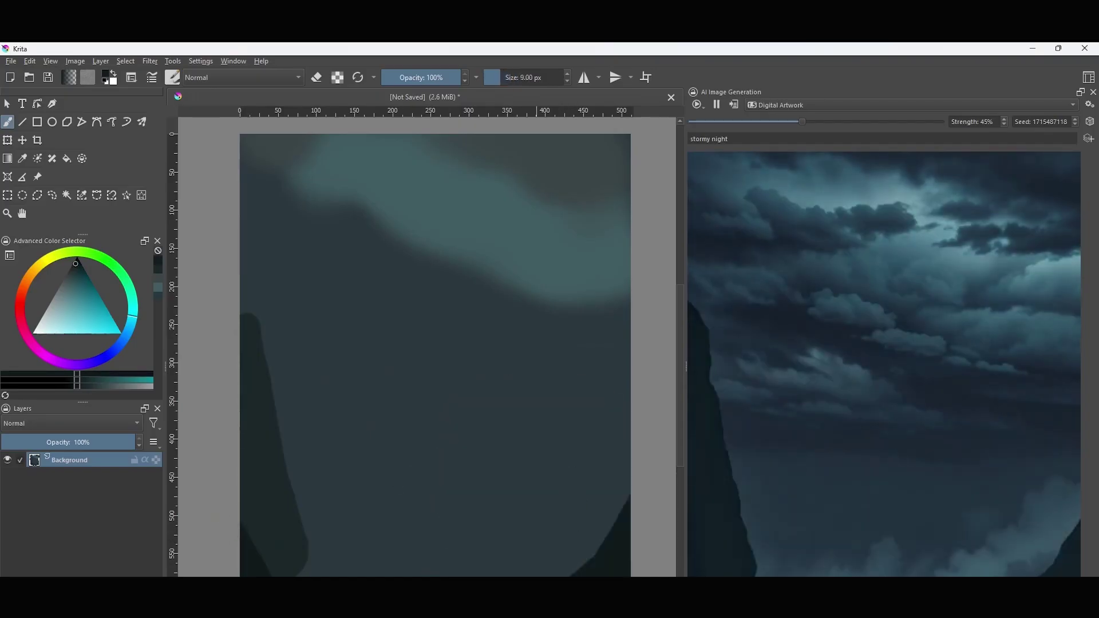
pyautogui.moveTo(538, 570)
pyautogui.mouseDown()
pyautogui.moveTo(512, 573)
pyautogui.moveTo(573, 569)
pyautogui.mouseUp()
pyautogui.moveTo(575, 515)
pyautogui.mouseDown()
pyautogui.moveTo(581, 528)
pyautogui.moveTo(584, 499)
pyautogui.mouseUp()
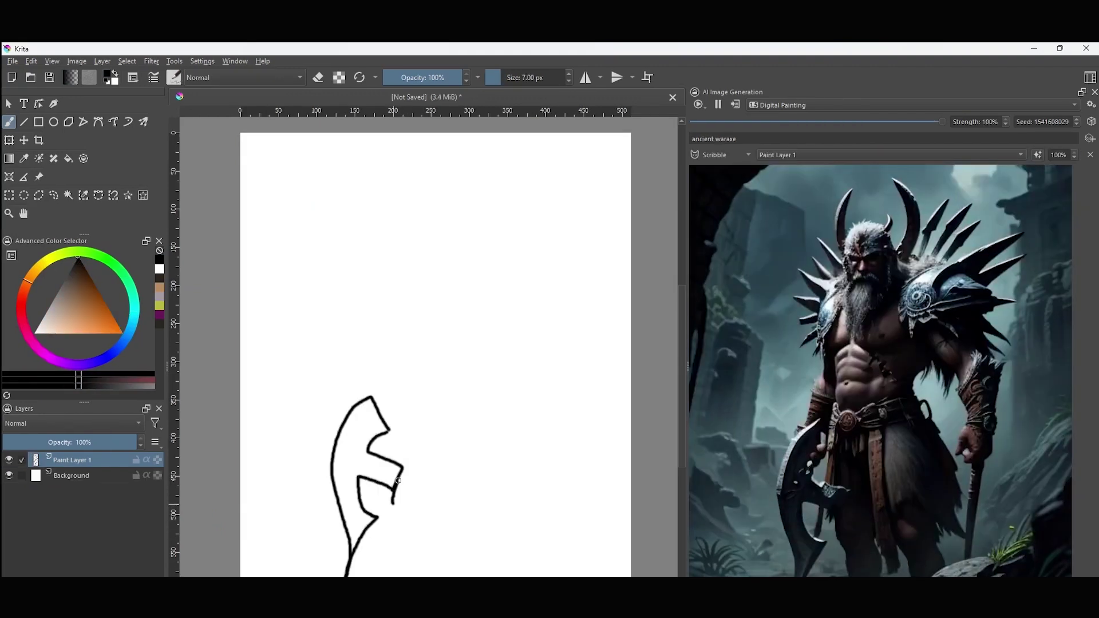
# Draw the axe handle and blade, extend it into a long handle with a banded spear tip.
pyautogui.moveTo(396, 484)
pyautogui.mouseDown()
pyautogui.moveTo(421, 452)
pyautogui.moveTo(395, 514)
pyautogui.mouseUp()
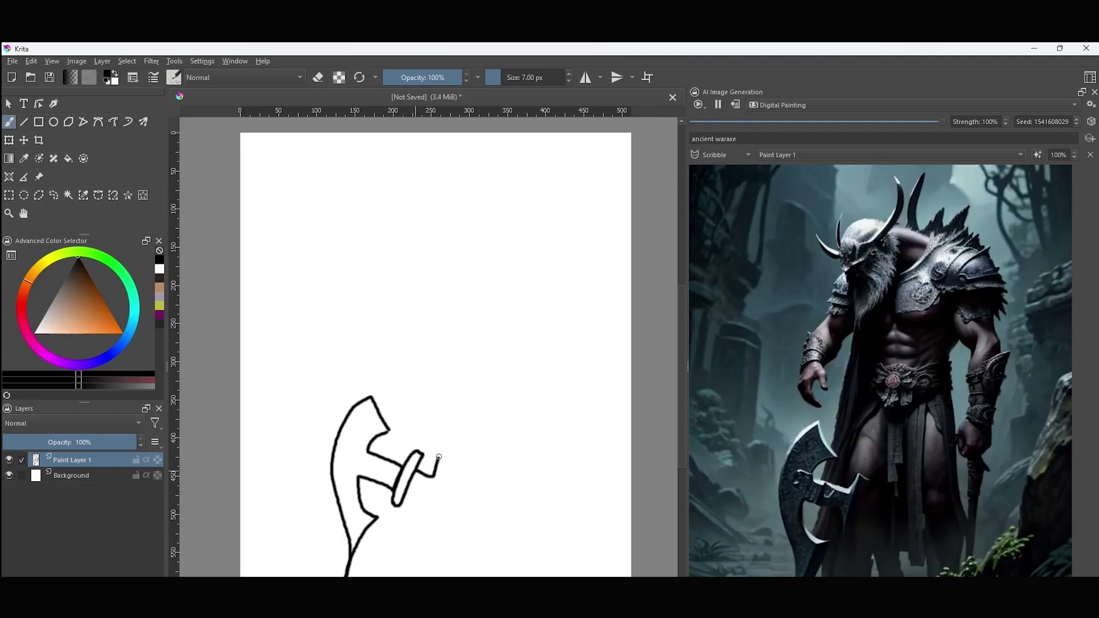
pyautogui.moveTo(438, 456)
pyautogui.mouseDown()
pyautogui.moveTo(391, 540)
pyautogui.moveTo(421, 519)
pyautogui.moveTo(406, 493)
pyautogui.mouseUp()
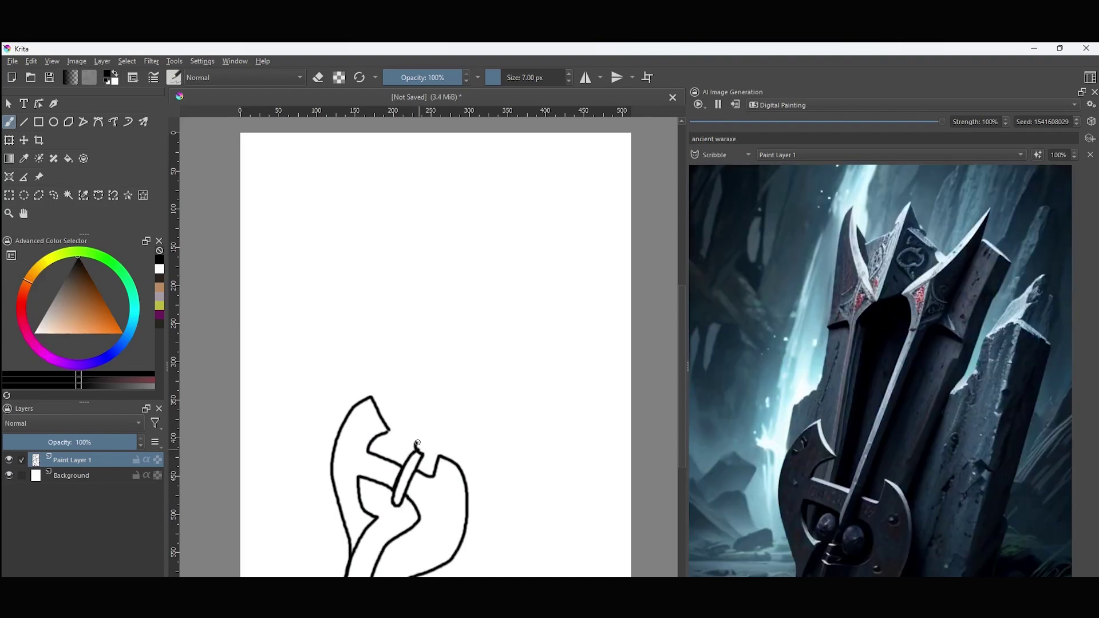
pyautogui.moveTo(419, 442)
pyautogui.mouseDown()
pyautogui.moveTo(425, 453)
pyautogui.moveTo(512, 271)
pyautogui.moveTo(527, 277)
pyautogui.mouseUp()
pyautogui.hotkey('ctrl', 'z')
pyautogui.moveTo(426, 451)
pyautogui.mouseDown()
pyautogui.moveTo(518, 286)
pyautogui.moveTo(525, 269)
pyautogui.moveTo(510, 277)
pyautogui.moveTo(529, 229)
pyautogui.moveTo(523, 279)
pyautogui.mouseUp()
pyautogui.moveTo(542, 236); pyautogui.dragTo(527, 228)
pyautogui.moveTo(513, 257)
pyautogui.mouseDown()
pyautogui.moveTo(527, 261)
pyautogui.moveTo(497, 313)
pyautogui.mouseUp()
pyautogui.moveTo(493, 318); pyautogui.dragTo(481, 338)
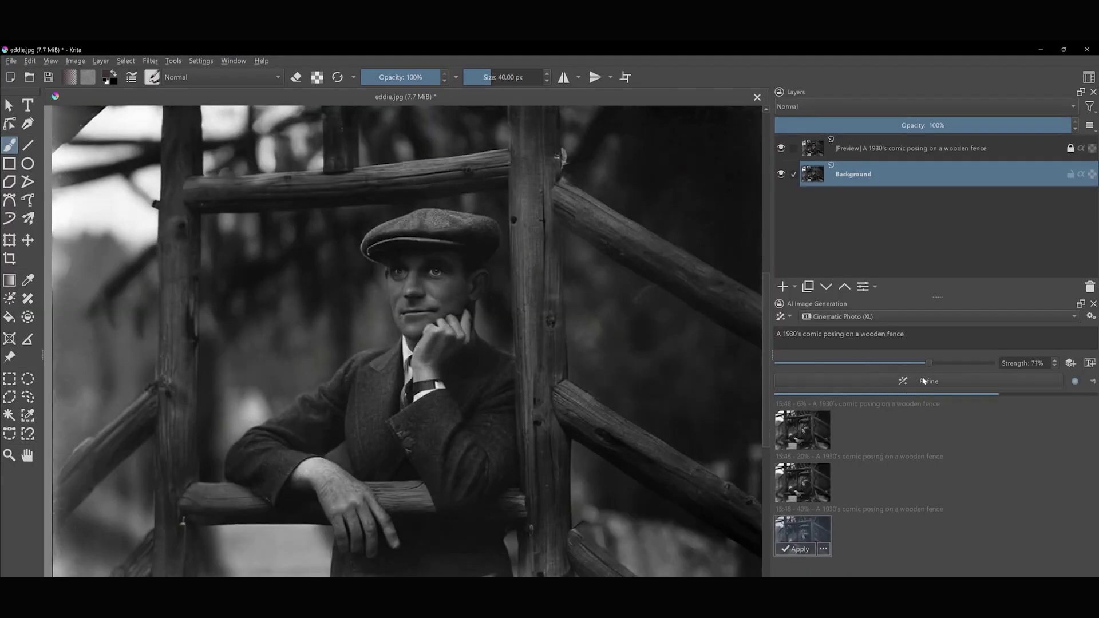
# Lower refinement Strength to about half and refine the fence photo in Comic & Anime style.
pyautogui.moveTo(929, 363); pyautogui.dragTo(881, 364)
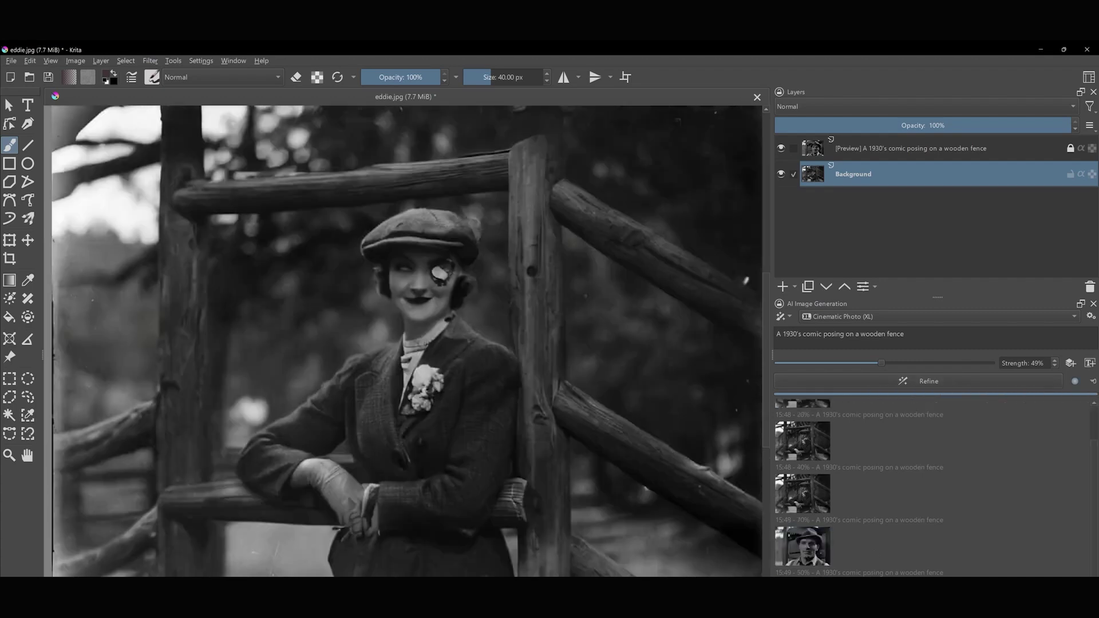
pyautogui.click(836, 317)
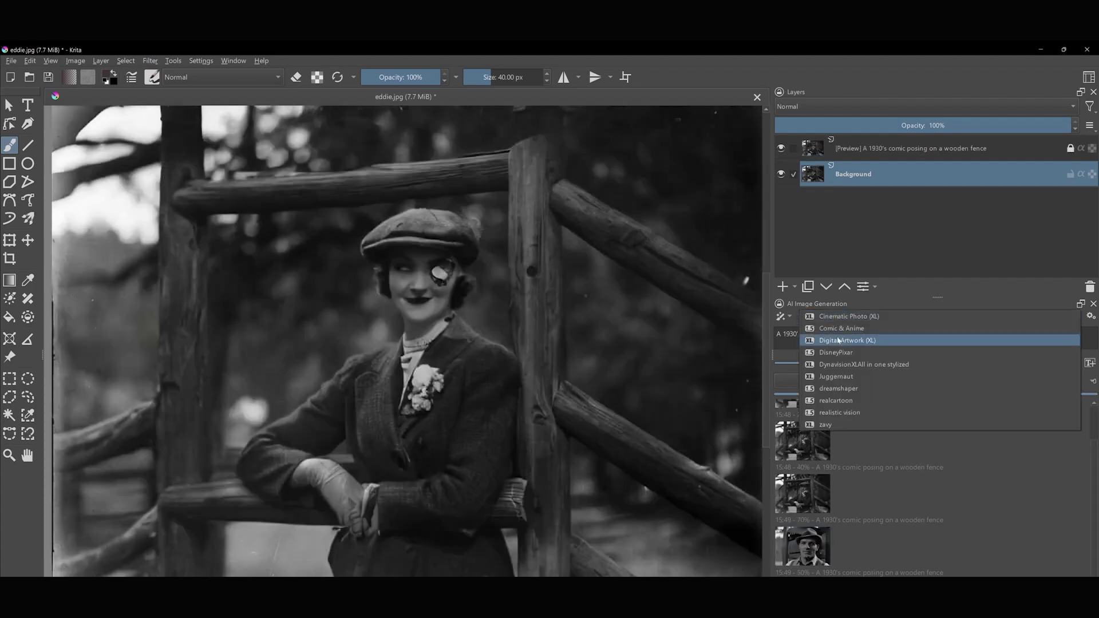
pyautogui.click(836, 338)
pyautogui.click(833, 379)
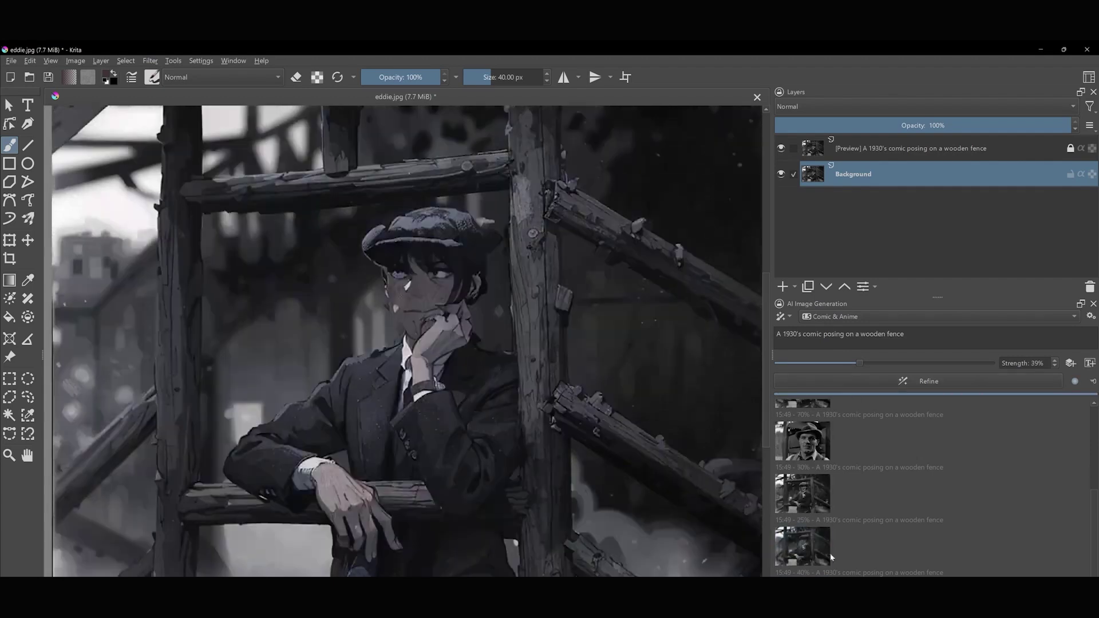
# Apply a Juggernaut result, merge it into the background, then refine again with DynavisionXL.
pyautogui.click(835, 316)
pyautogui.click(852, 372)
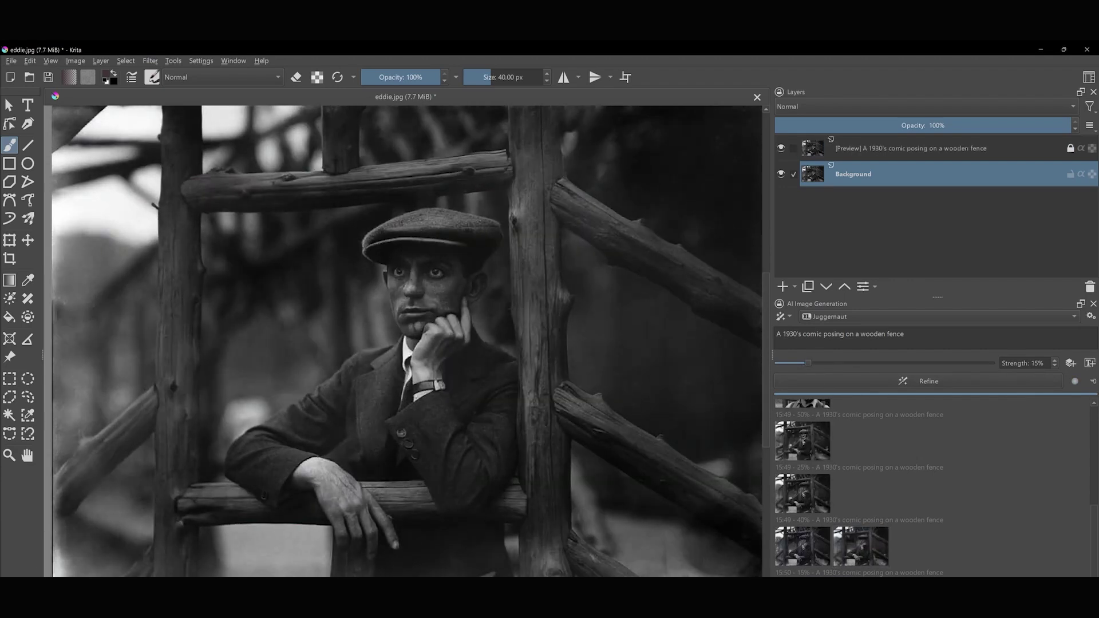
pyautogui.doubleClick(860, 546)
pyautogui.hotkey('ctrl', 'e')
pyautogui.click(858, 316)
pyautogui.click(863, 381)
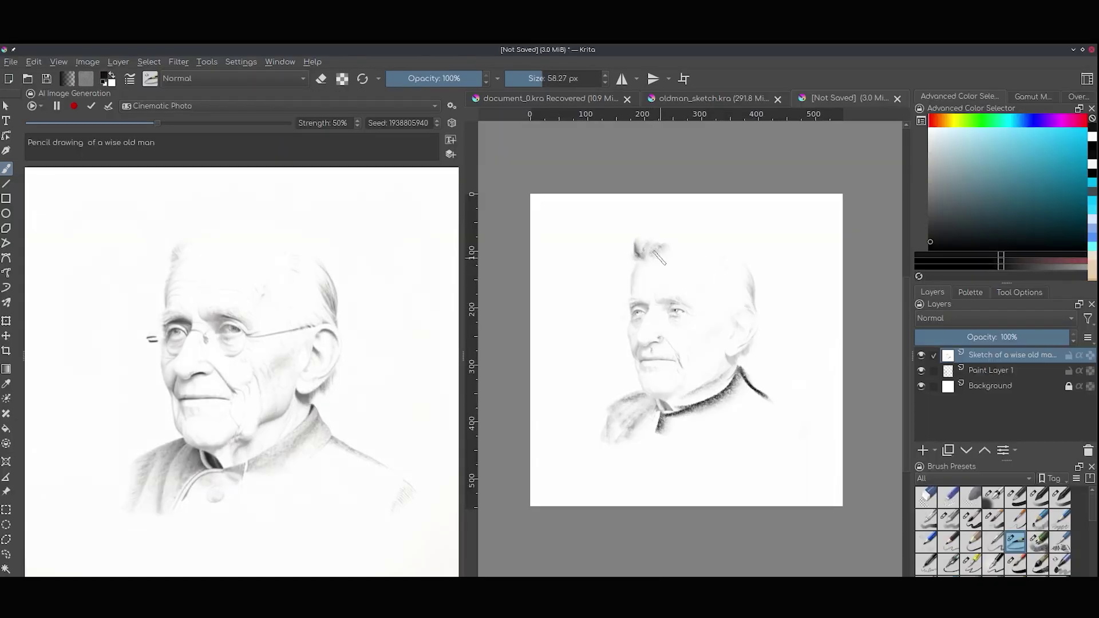
# Switch to the eraser to touch up the sketch and hide Paint Layer 1.
pyautogui.scroll(5, 623, 306)
pyautogui.press('e')
pyautogui.click(921, 371)
pyautogui.scroll(-3, 675, 344)
pyautogui.scroll(2, 710, 284)
pyautogui.scroll(2, 709, 283)
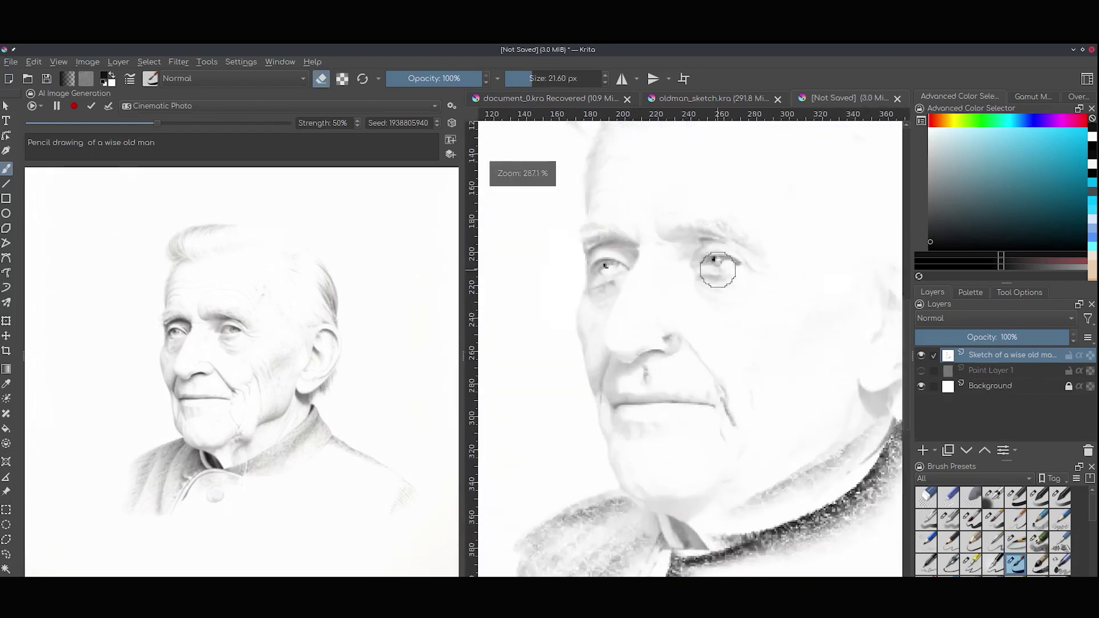
pyautogui.scroll(2, 710, 257)
pyautogui.scroll(-2, 787, 284)
# Return to a normal brush with a near-white colour and a smaller size.
pyautogui.press('/')
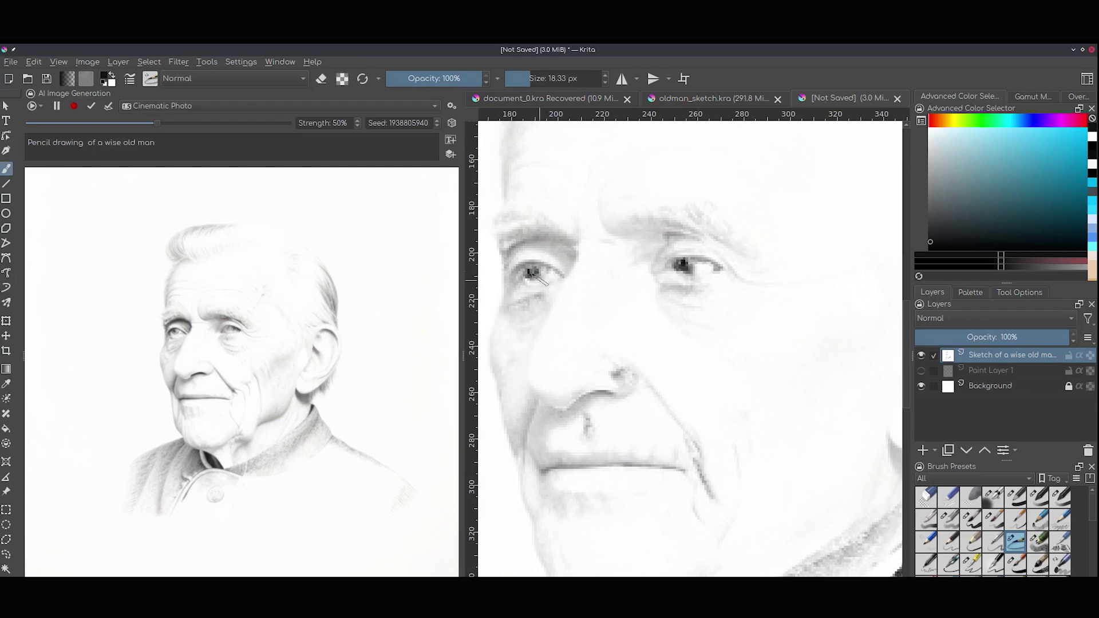
pyautogui.press('x')
pyautogui.press('[')
pyautogui.scroll(-3, 607, 299)
pyautogui.scroll(-2, 607, 299)
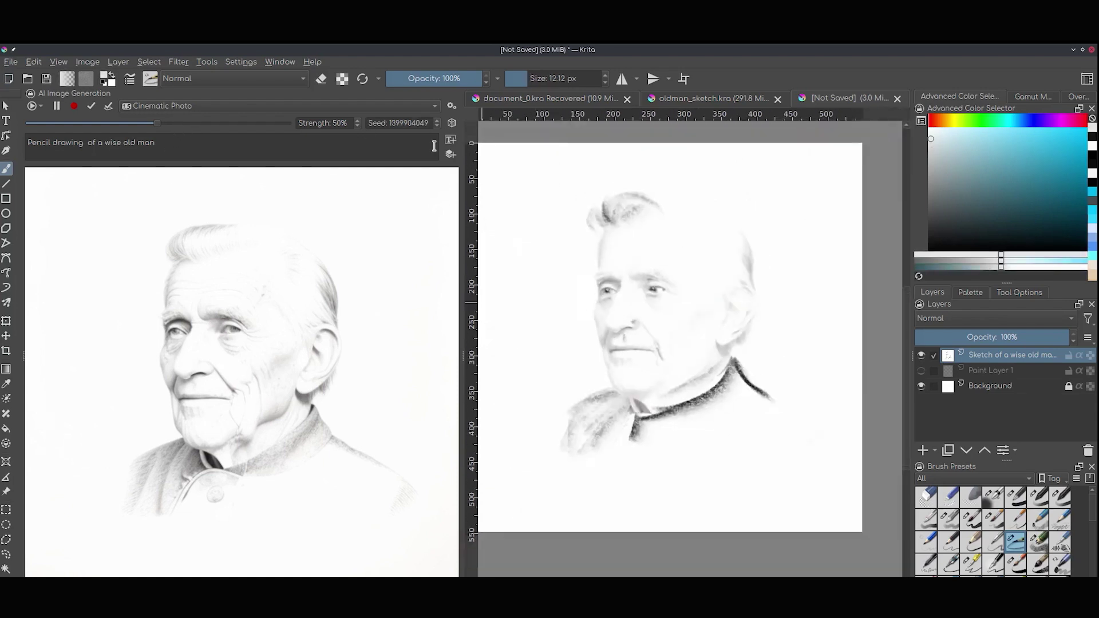
pyautogui.scroll(-1, 642, 264)
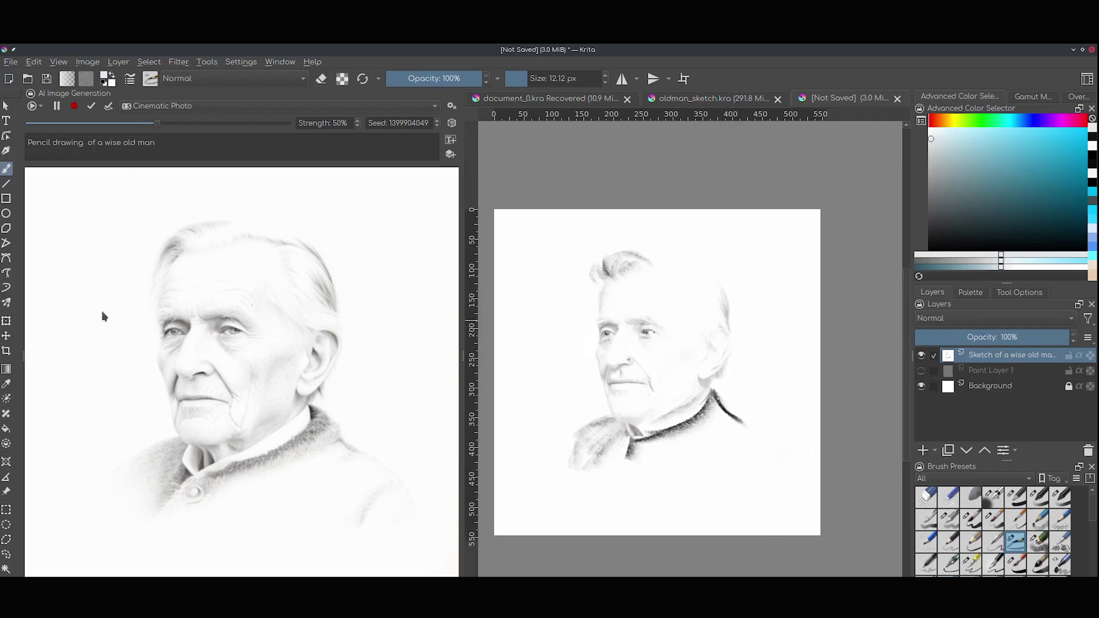
# Apply the AI pencil drawing as a new layer, adjust Strength, and pick a larger brush preset.
pyautogui.click(108, 106)
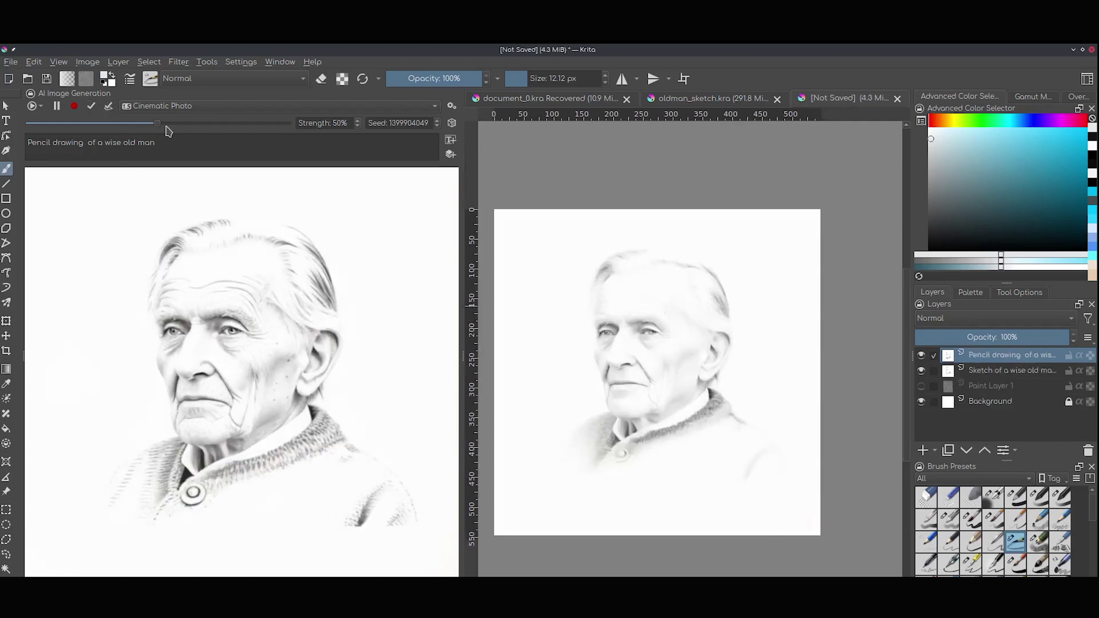
pyautogui.moveTo(159, 123); pyautogui.dragTo(103, 124)
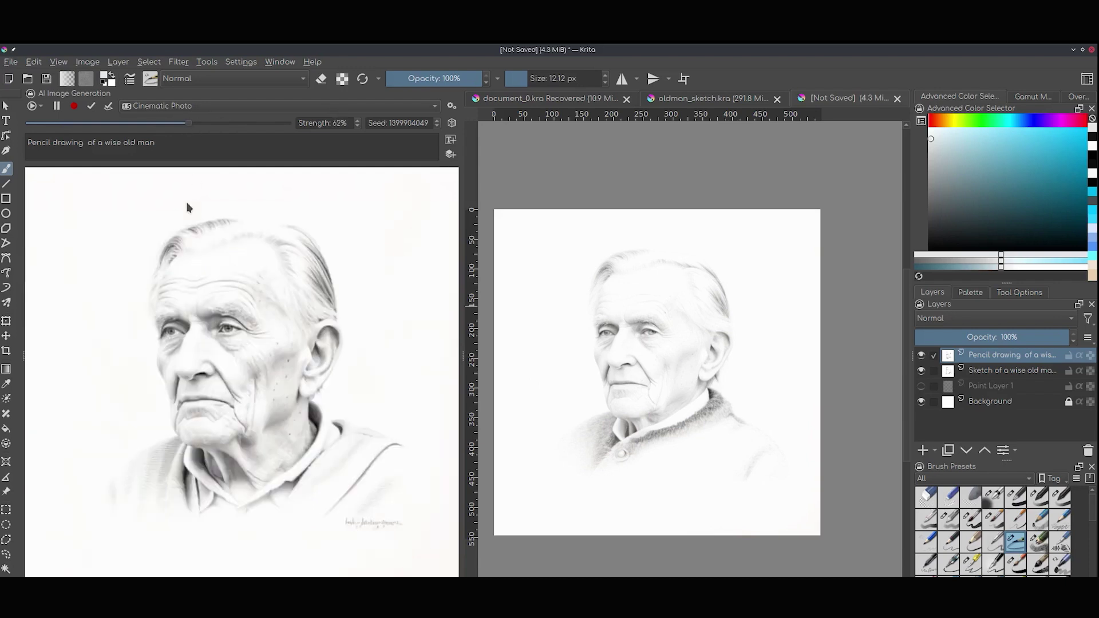
pyautogui.click(1036, 542)
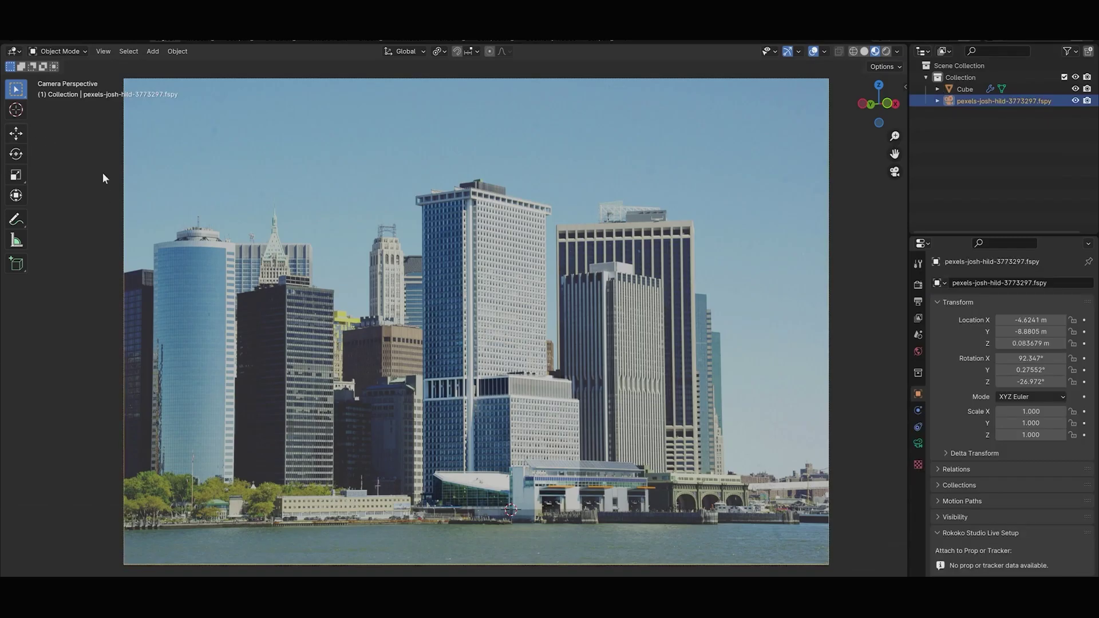
# Adjust the camera to match the city photo and preview the first generated desert image.
pyautogui.press('n')
pyautogui.press('n')
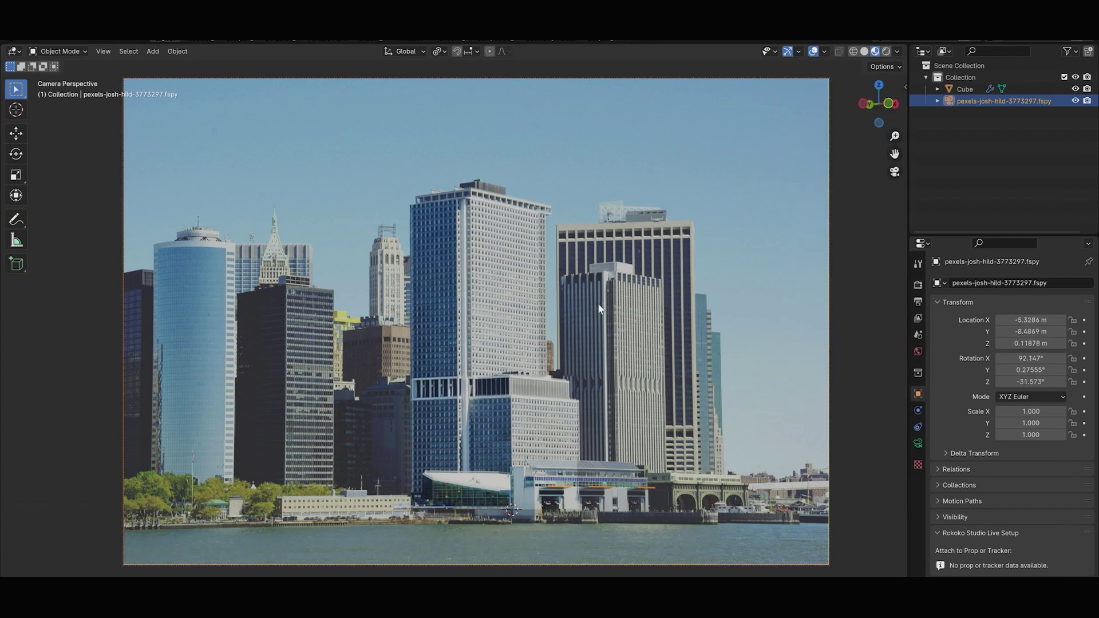
pyautogui.moveTo(589, 308); pyautogui.dragTo(575, 308, button='middle')
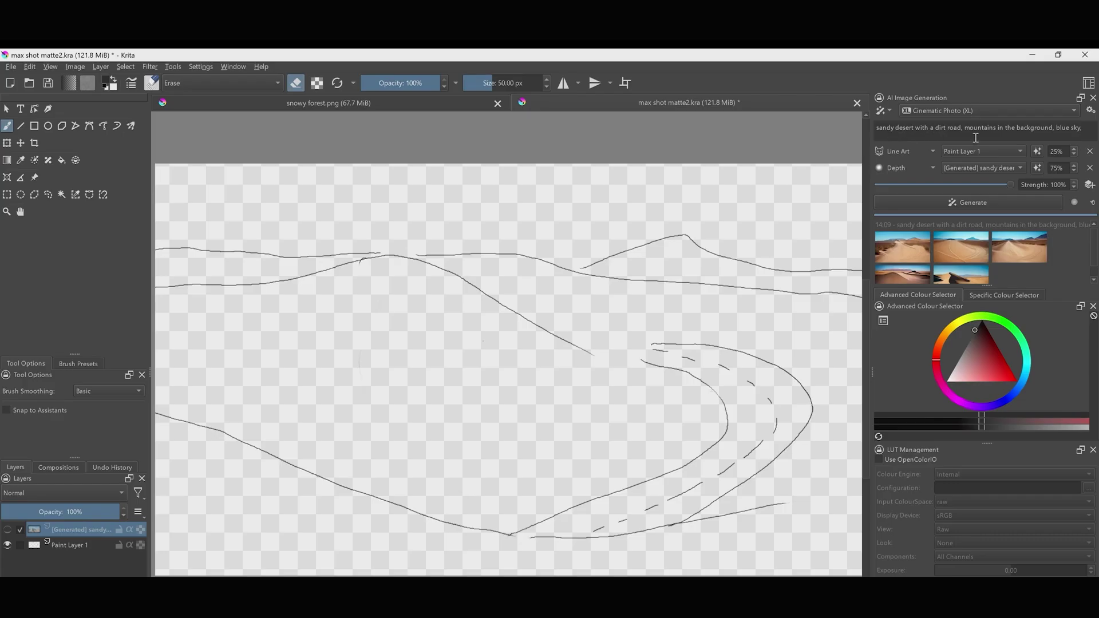
pyautogui.click(906, 248)
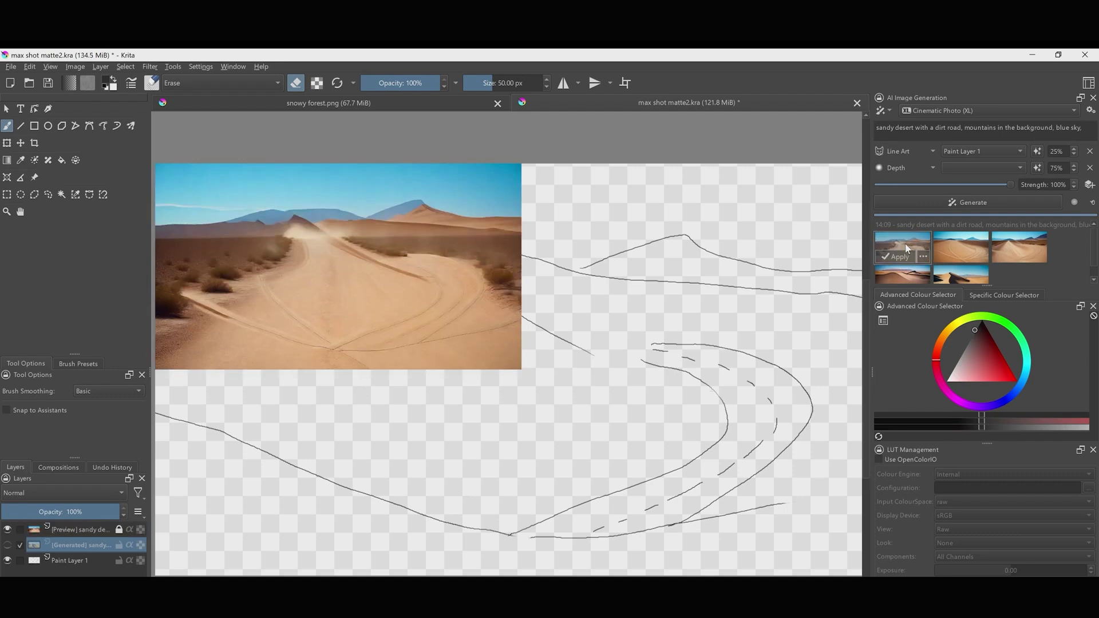
# Apply the sand-dune image, move the sketch layer above it, and hide the line-art sketch.
pyautogui.click(7, 544)
pyautogui.moveTo(69, 560); pyautogui.dragTo(82, 546)
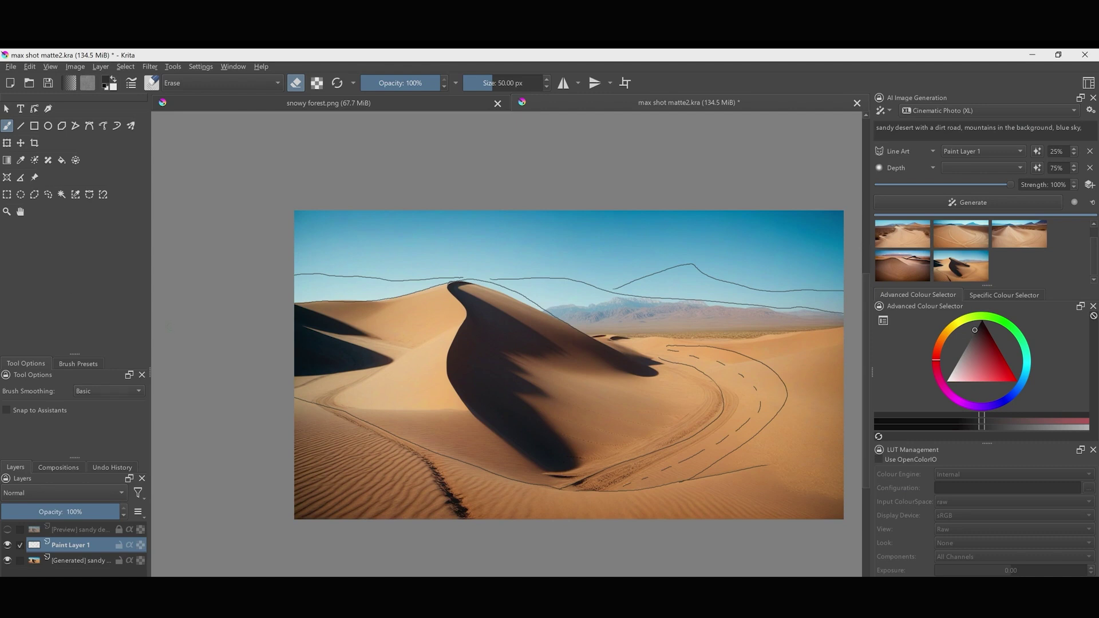
pyautogui.click(7, 544)
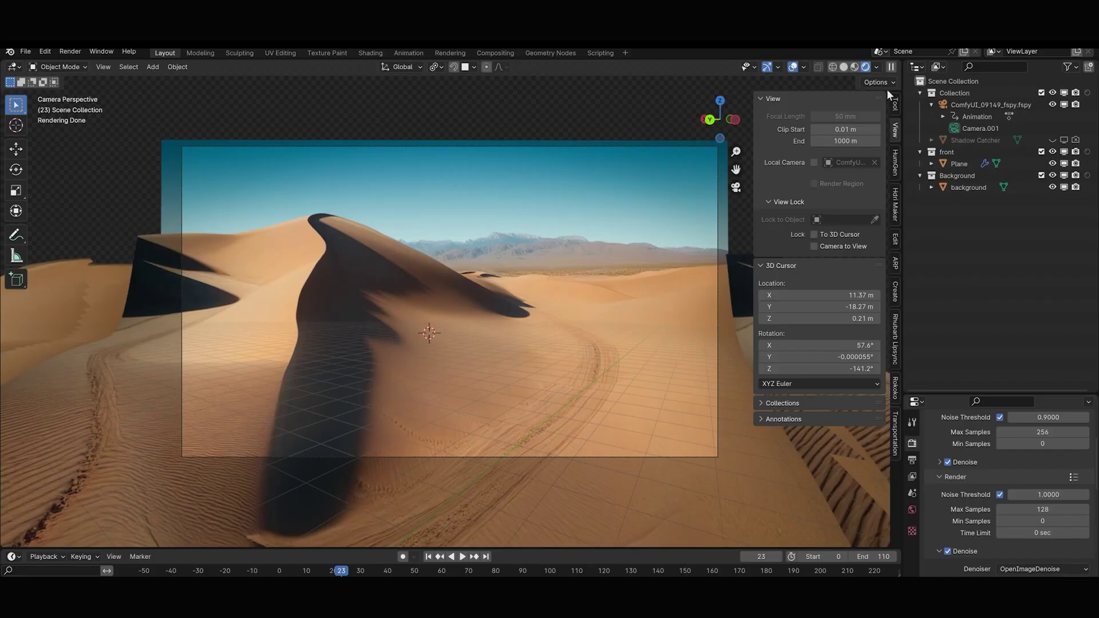
# In camera view, edit the Plane with the desert texture in Material Preview and orbit the dune mesh.
pyautogui.click(845, 68)
pyautogui.press('KP_0')
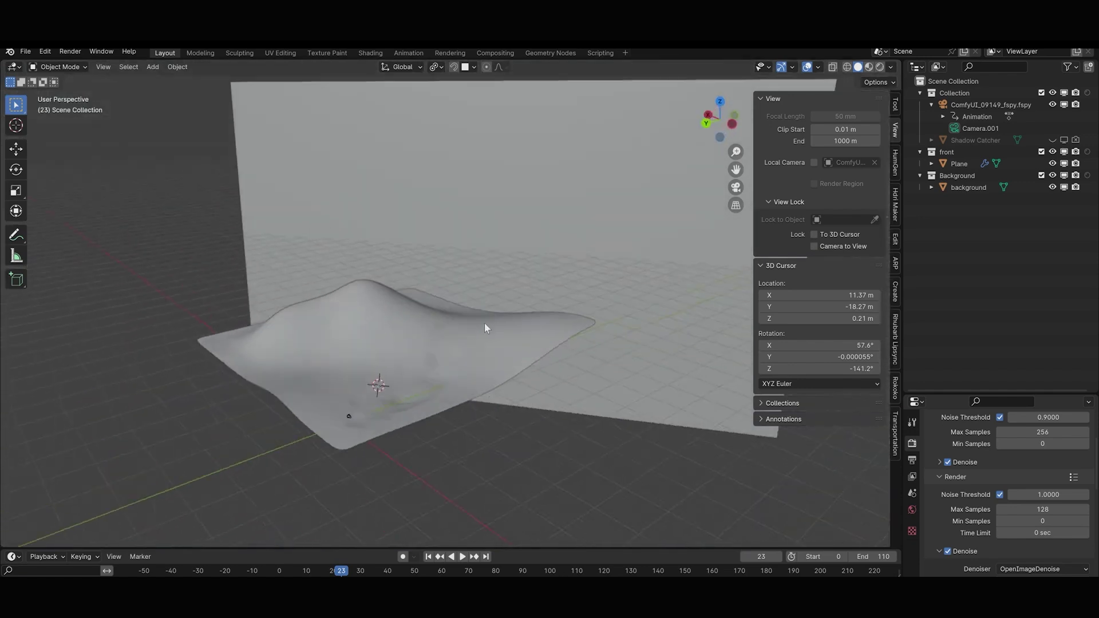
pyautogui.press('KP_0')
pyautogui.click(480, 311)
pyautogui.press('Tab')
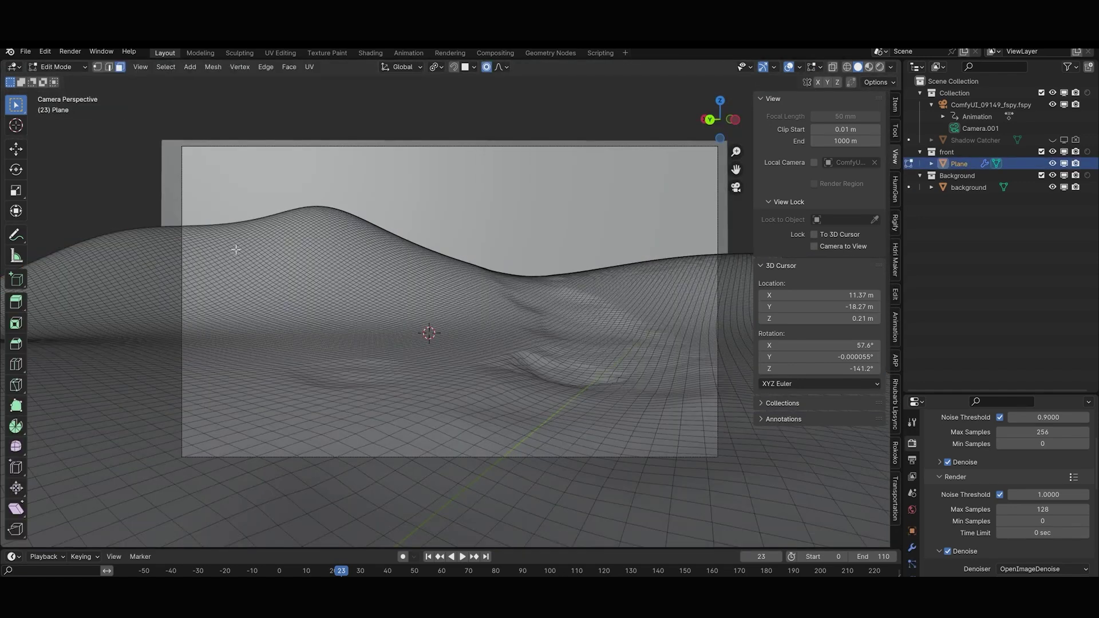
pyautogui.press('z')
pyautogui.scroll(3, 198, 270)
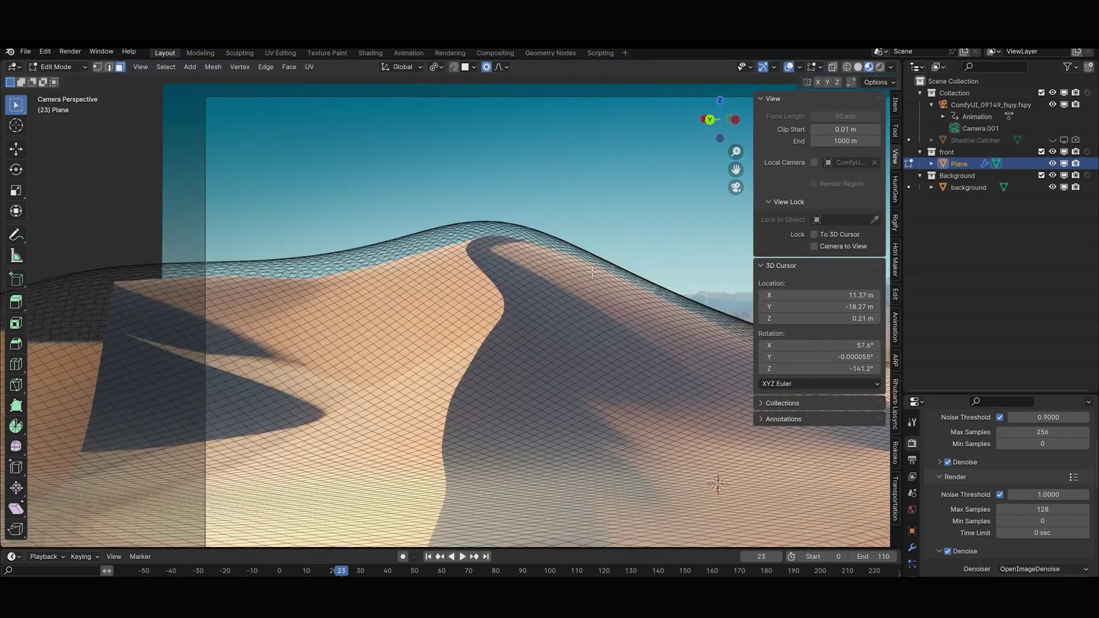
pyautogui.moveTo(602, 261)
pyautogui.mouseDown(button='middle')
pyautogui.moveTo(341, 322)
pyautogui.moveTo(232, 291)
pyautogui.mouseUp(button='middle')
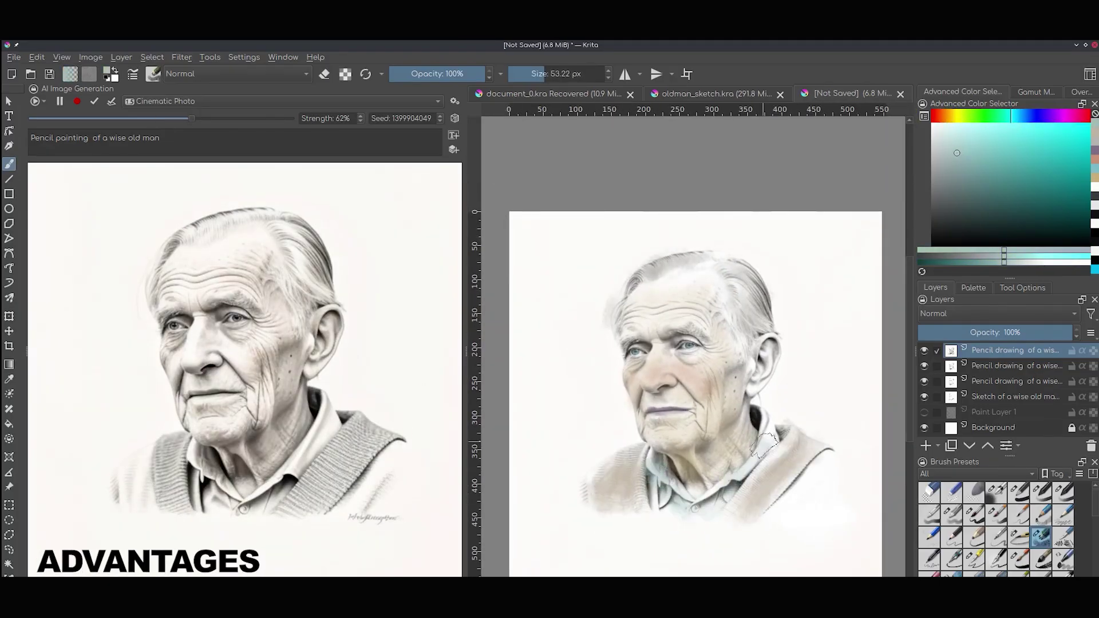
# Add a Color-blend paint layer and brush blue-violet over both sides of the old man's sweater.
pyautogui.click(1000, 136)
pyautogui.click(962, 131)
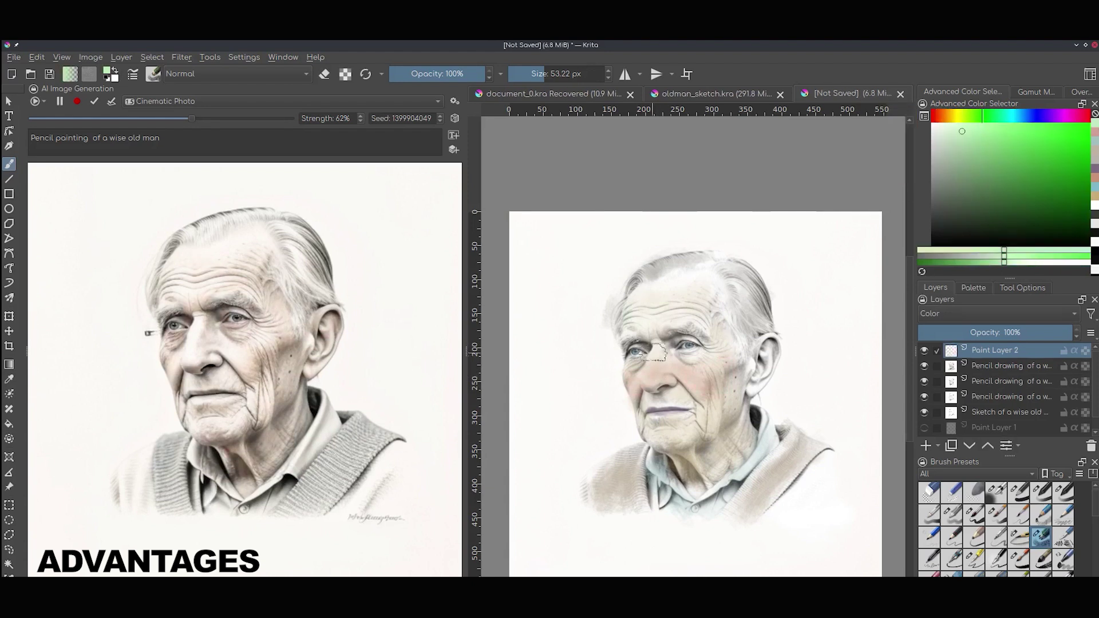
pyautogui.click(1039, 116)
pyautogui.click(1076, 131)
pyautogui.moveTo(744, 452); pyautogui.dragTo(819, 515)
pyautogui.moveTo(647, 458); pyautogui.dragTo(607, 504)
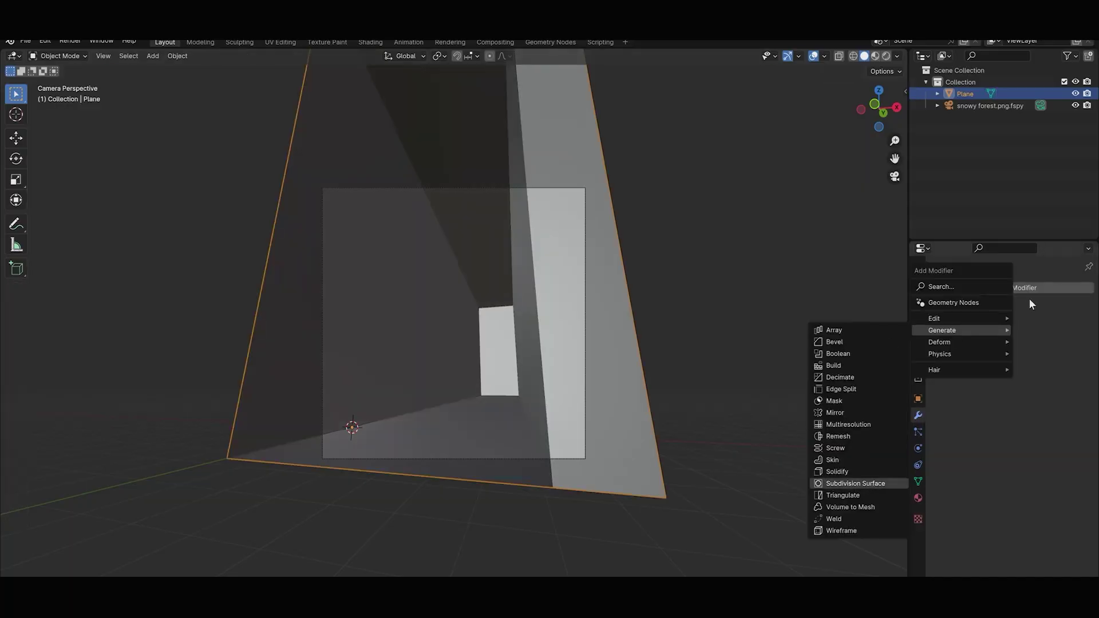
# Add a Simple Subdivision modifier to the plane and UV-project all its faces from the view.
pyautogui.click(855, 483)
pyautogui.click(1081, 325)
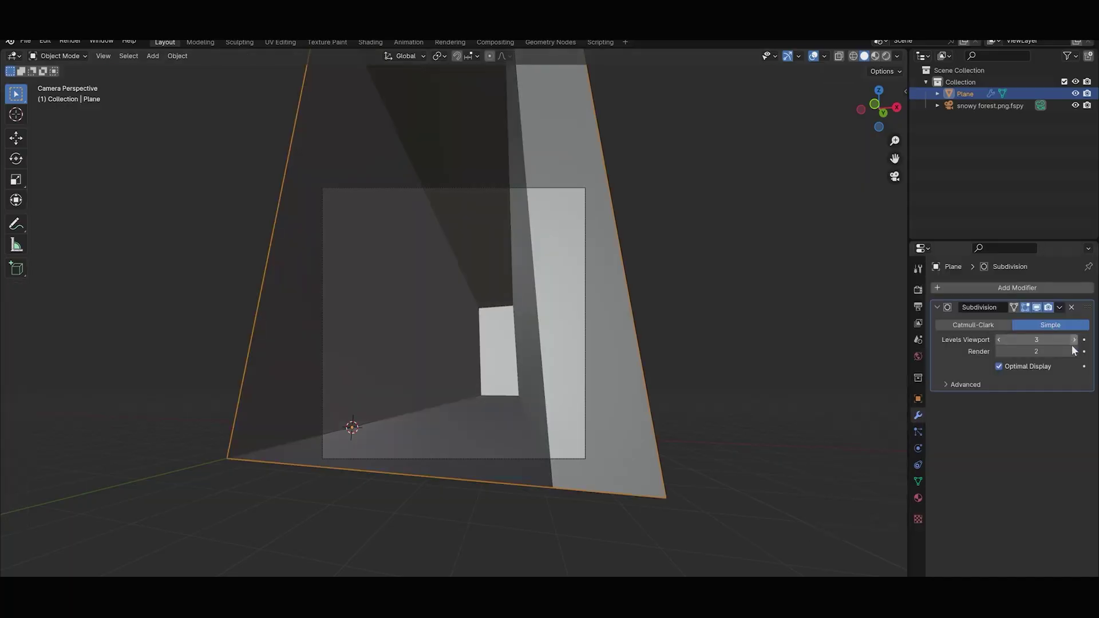
pyautogui.press('Tab')
pyautogui.press('a')
pyautogui.press('u')
pyautogui.click(458, 430)
# Give the plane a new material with snowy forest.png.fspy as emission image texture, viewed in rendered shading.
pyautogui.click(918, 498)
pyautogui.click(1012, 339)
pyautogui.scroll(-3, 1004, 515)
pyautogui.click(1028, 531)
pyautogui.click(985, 530)
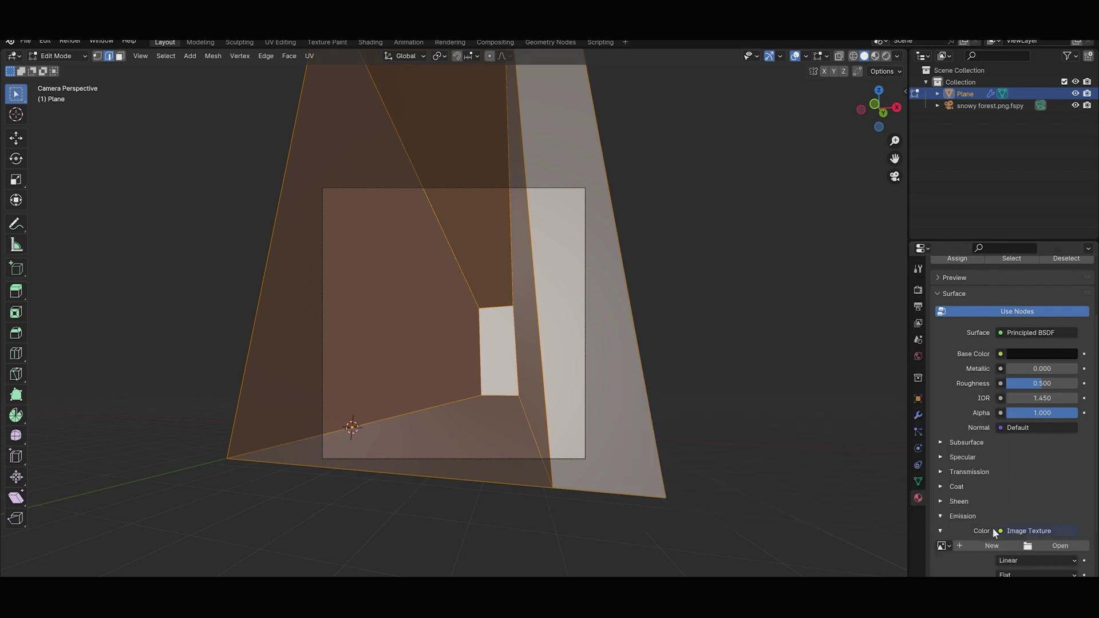
pyautogui.click(942, 546)
pyautogui.click(842, 426)
pyautogui.click(886, 55)
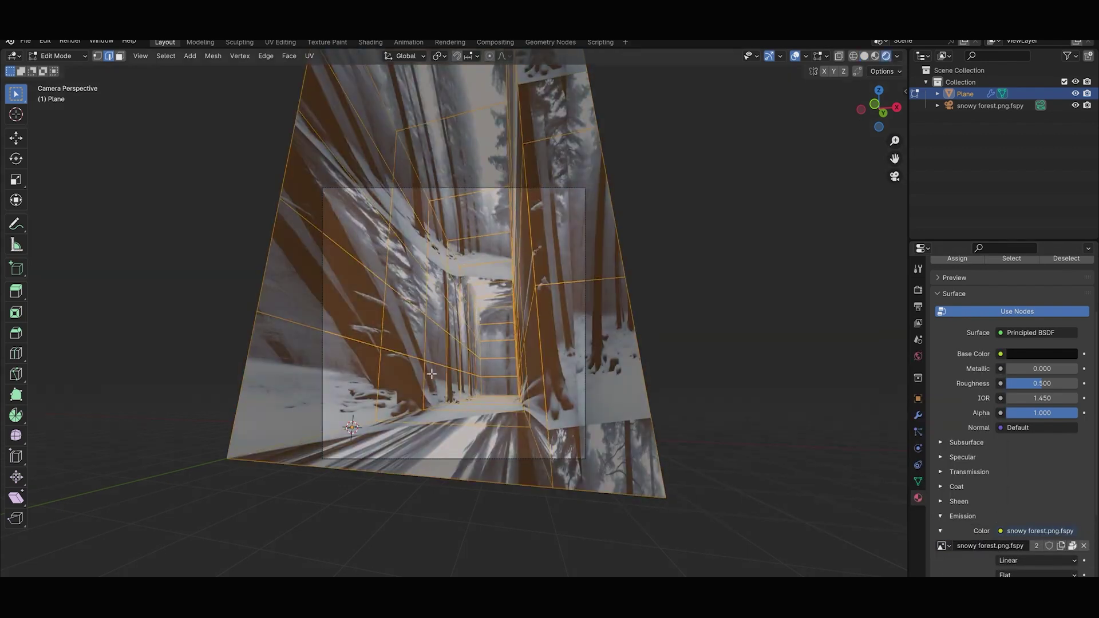
pyautogui.press('Tab')
# Turn off Camera.001's background images and lock the camera to the view.
pyautogui.click(515, 280)
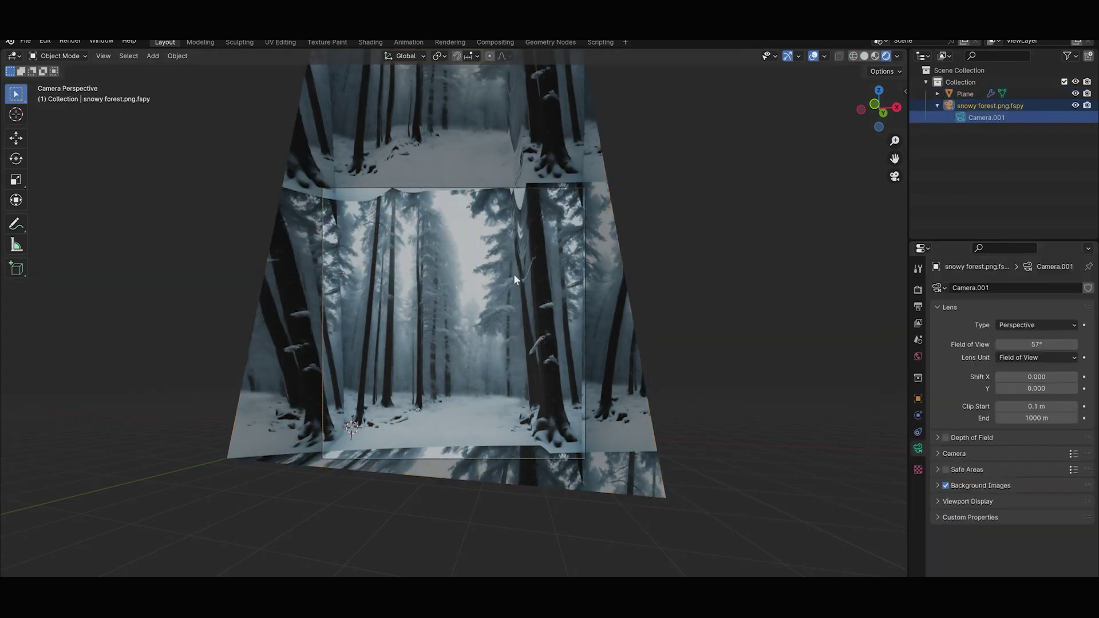
pyautogui.click(953, 487)
pyautogui.press('n')
pyautogui.click(836, 235)
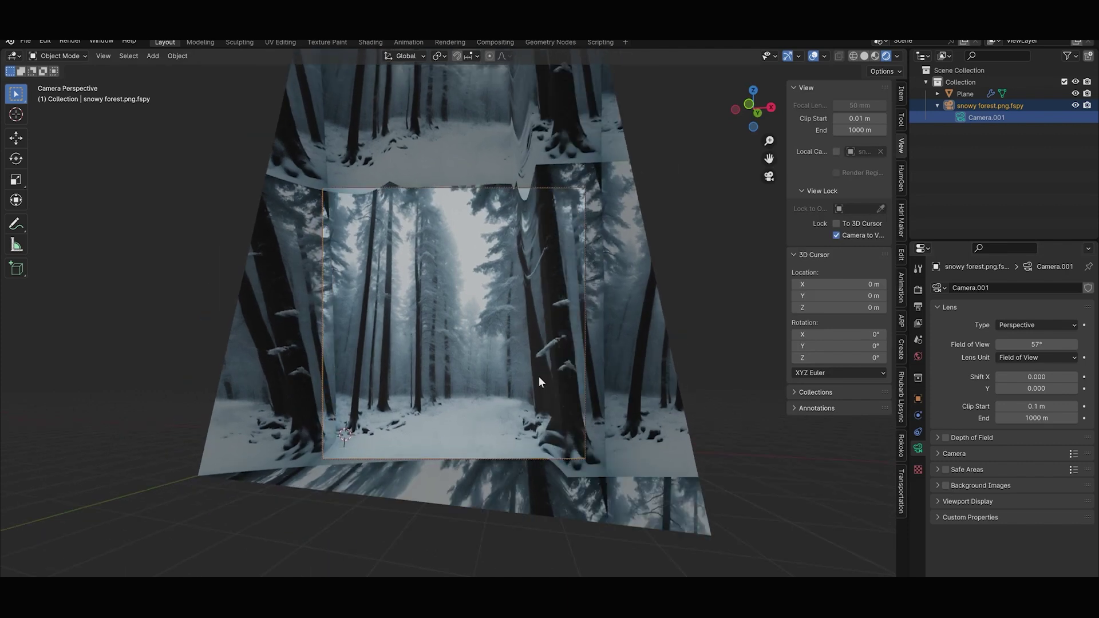
pyautogui.scroll(3, 538, 377)
pyautogui.scroll(3, 431, 356)
# Select a vertical edge loop on the plane and set render resolution to 1920×1080.
pyautogui.click(554, 287)
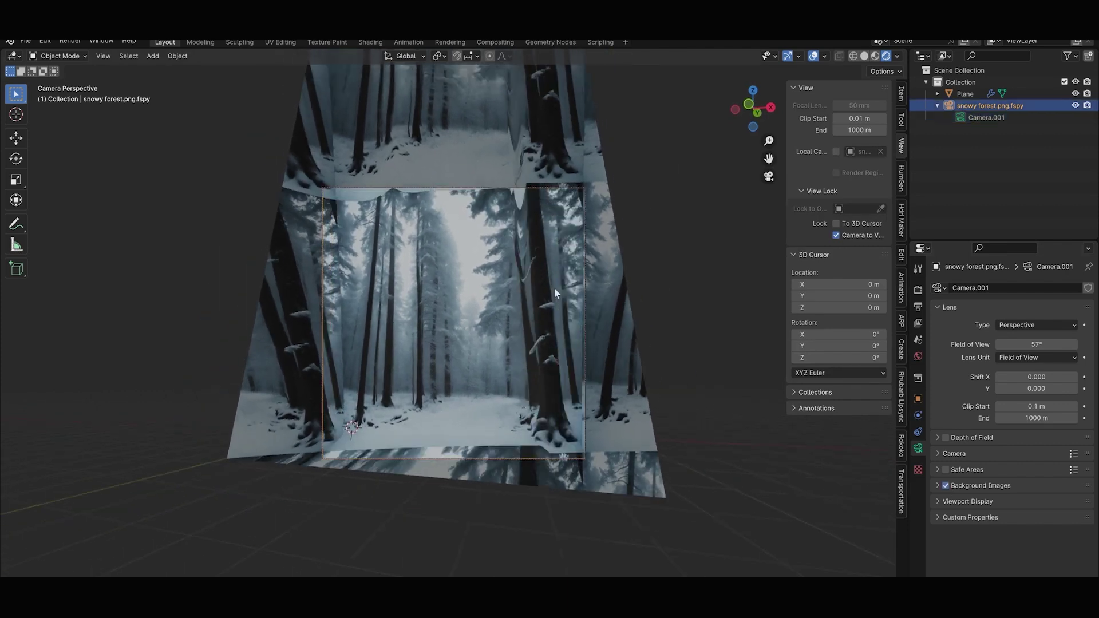
pyautogui.press('Tab')
pyautogui.keyDown('alt'); pyautogui.click(547, 275); pyautogui.keyUp('alt')
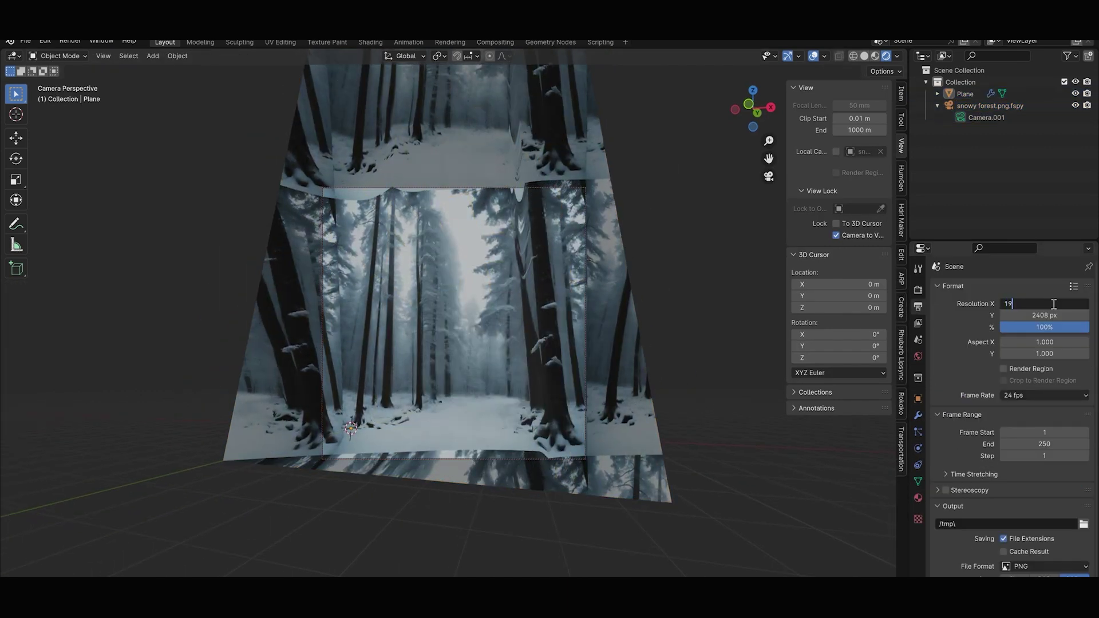
pyautogui.write('20')
pyautogui.press('Tab')
pyautogui.write('1080')
pyautogui.press('Return')
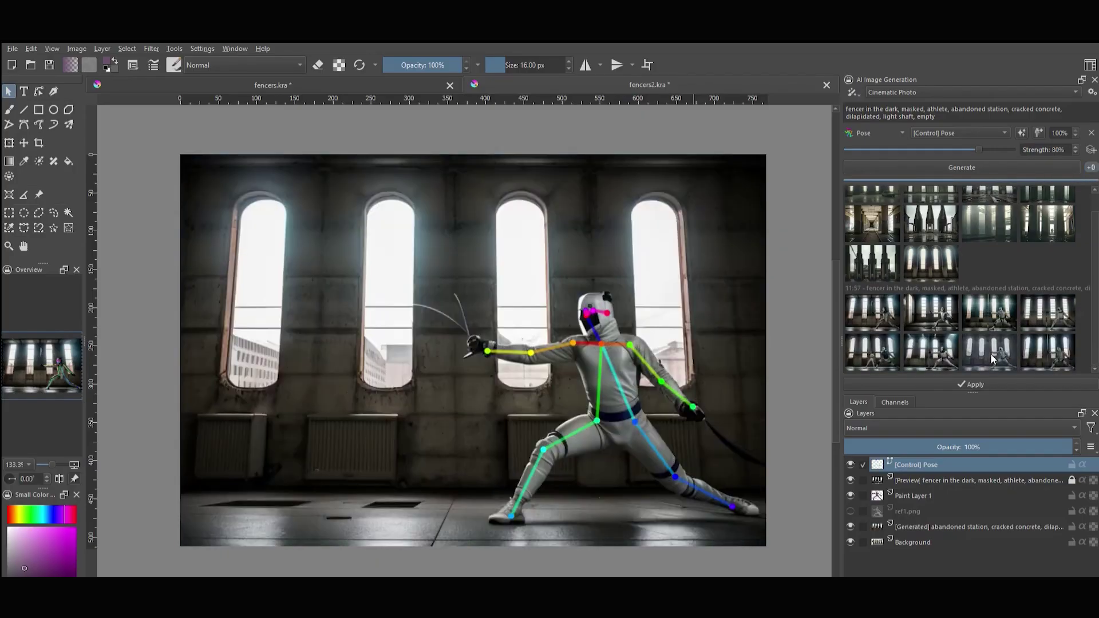
# Apply the generated fencer image and add a new paint layer.
pyautogui.click(962, 384)
pyautogui.press('b')
pyautogui.press('Insert')
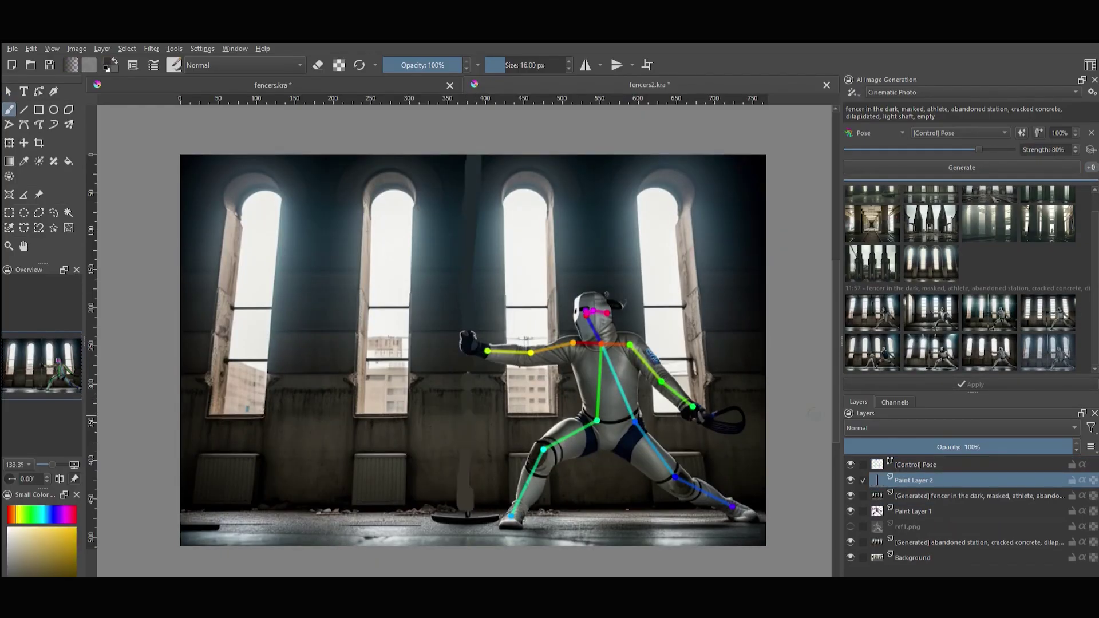
# Duplicate the pose skeleton on the [Control] Pose layer, move it left, and mirror it horizontally.
pyautogui.click(922, 464)
pyautogui.moveTo(449, 265); pyautogui.dragTo(756, 536)
pyautogui.hotkey('ctrl', 'c')
pyautogui.hotkey('ctrl', 'v')
pyautogui.moveTo(666, 372); pyautogui.dragTo(372, 345)
pyautogui.hotkey('ctrl', 'shift', 'm')
pyautogui.moveTo(365, 419); pyautogui.dragTo(371, 438)
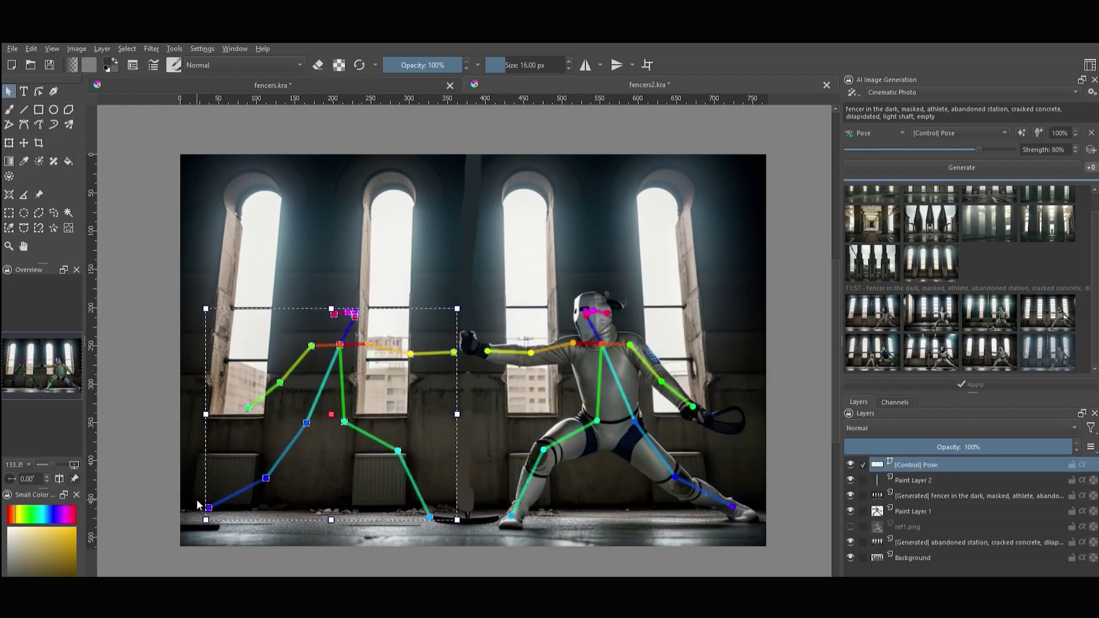
pyautogui.moveTo(228, 278); pyautogui.dragTo(383, 381)
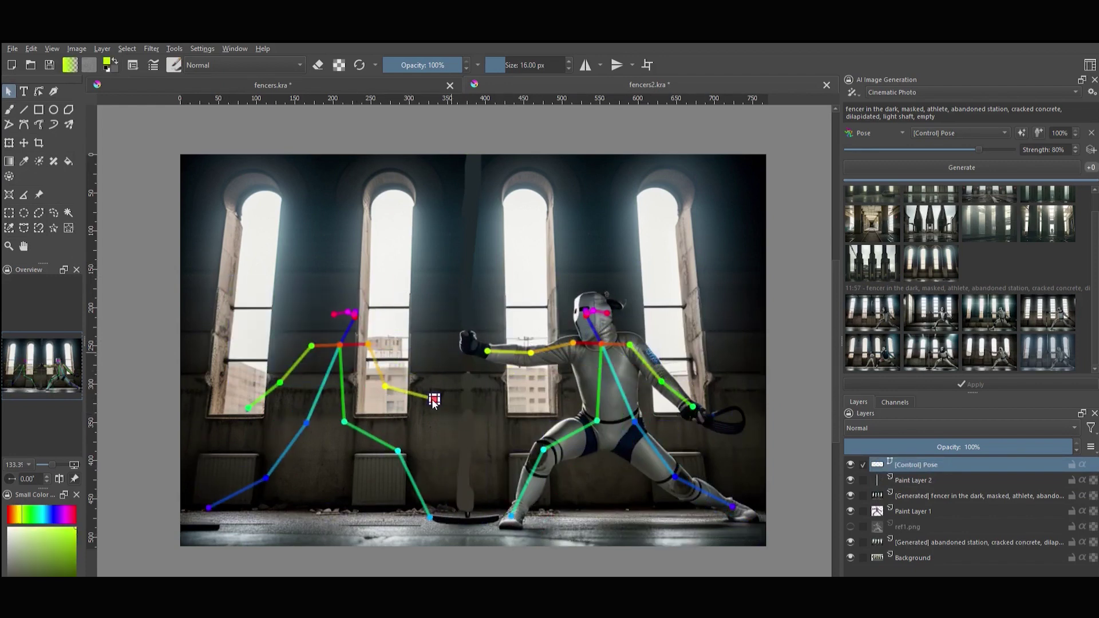
# Raise the left skeleton's upper body, hips and knee, and shift its head, neck and arm left.
pyautogui.moveTo(204, 309); pyautogui.dragTo(435, 435)
pyautogui.moveTo(344, 424); pyautogui.dragTo(343, 406)
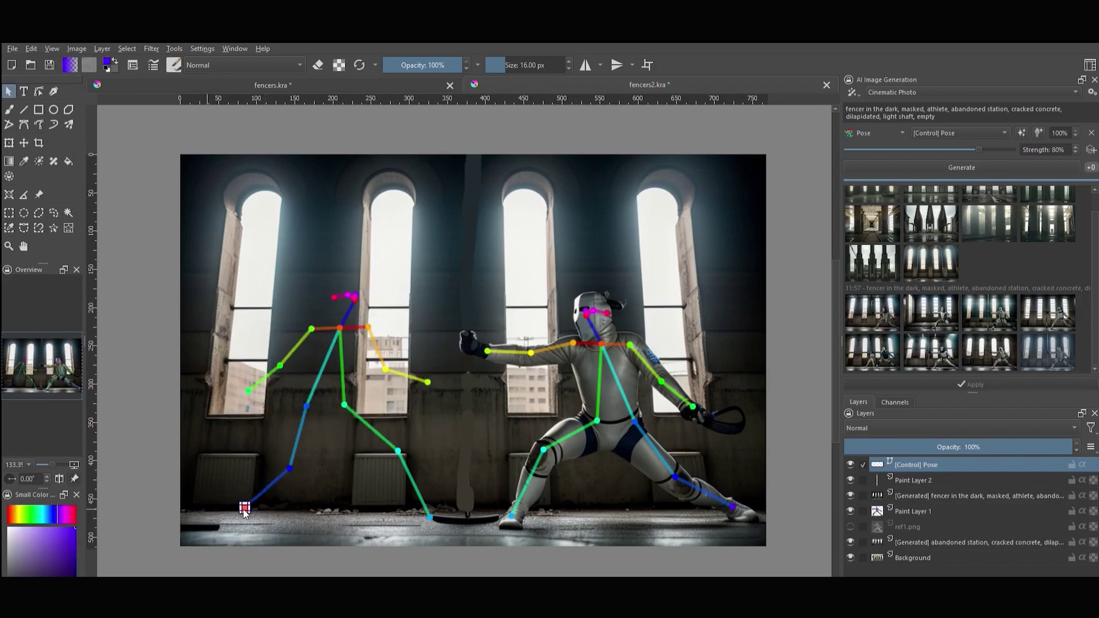
pyautogui.moveTo(398, 451); pyautogui.dragTo(398, 442)
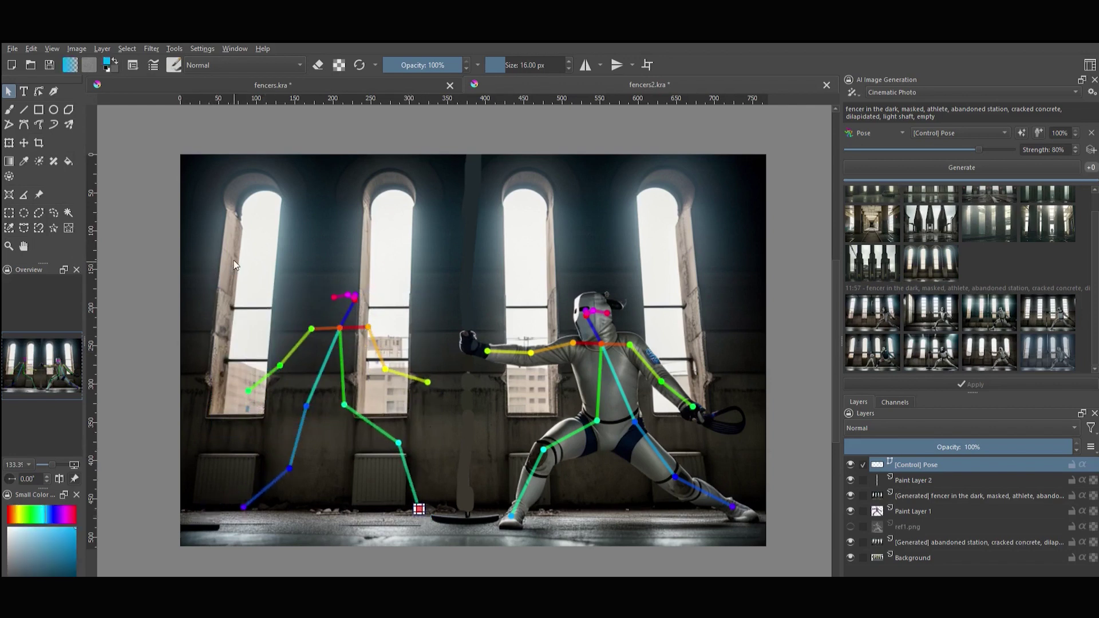
pyautogui.moveTo(214, 259); pyautogui.dragTo(352, 397)
pyautogui.moveTo(353, 364); pyautogui.dragTo(343, 364)
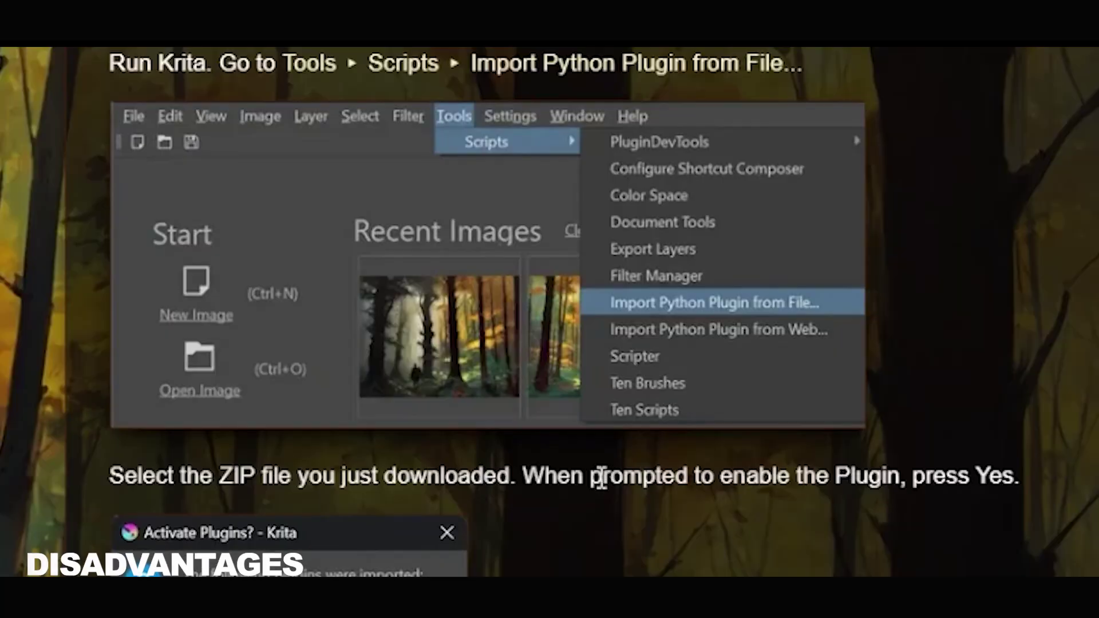
# Scroll the Krita AI Diffusion guide past the install and Settings ▸ Dockers steps to the docker screenshot.
pyautogui.scroll(-5, 597, 478)
pyautogui.scroll(-5, 268, 483)
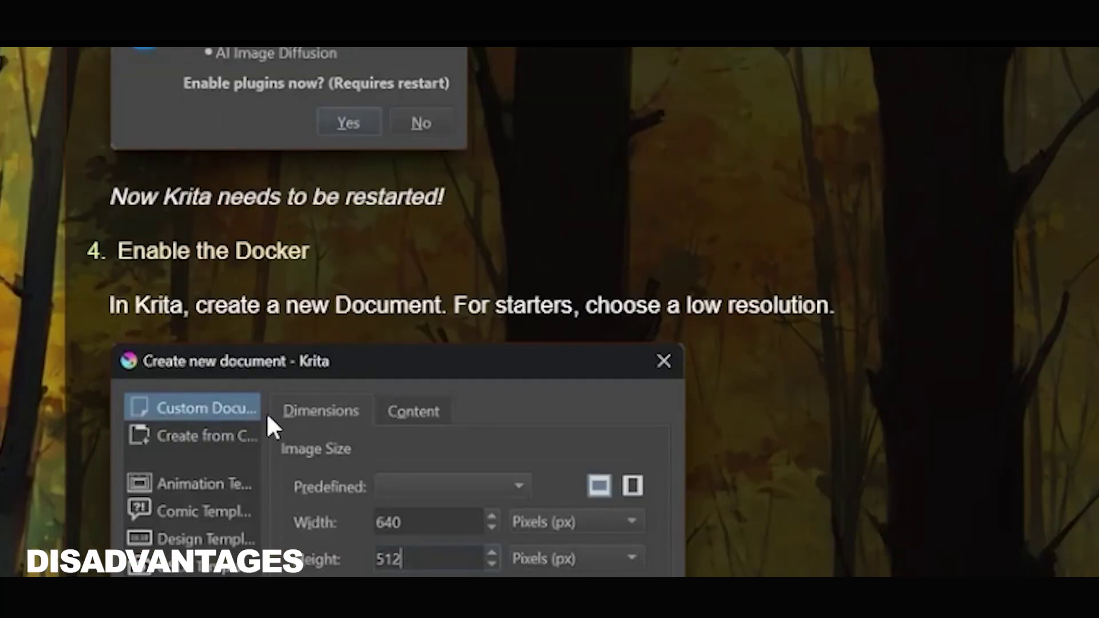
pyautogui.scroll(-10, 397, 462)
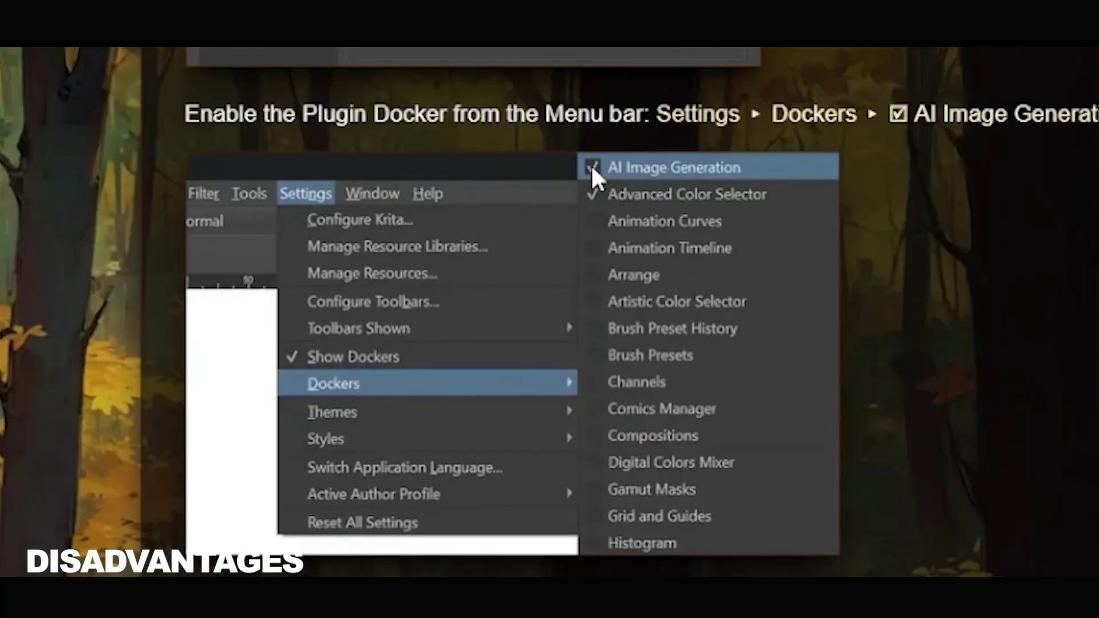
pyautogui.scroll(-10, 549, 312)
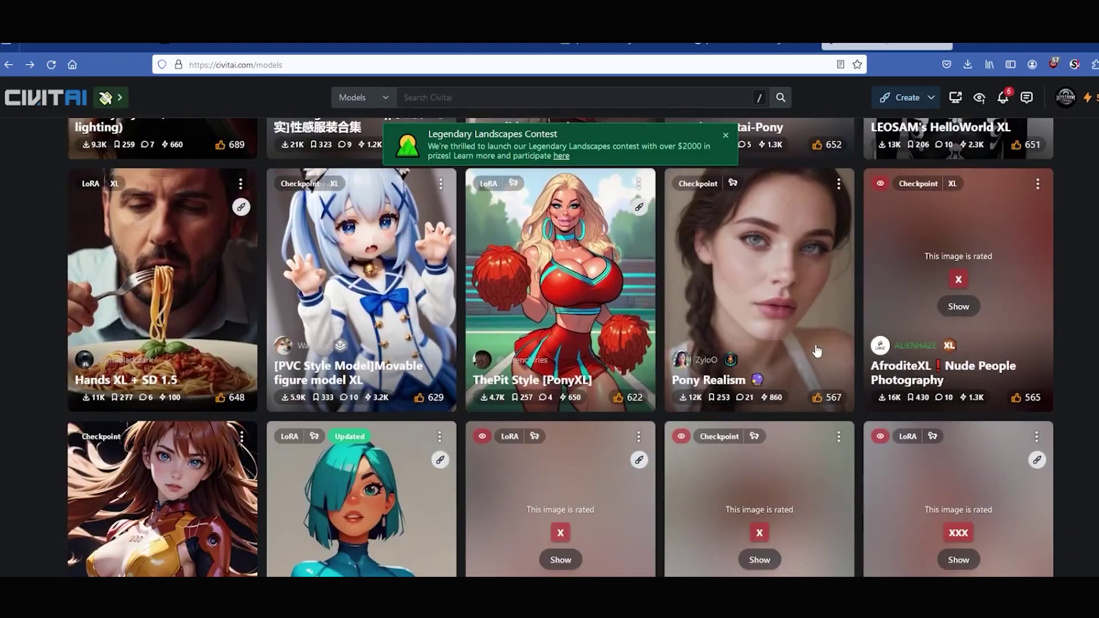
# Scroll down through the bicycle line-art generation setup in the AI Image Generation docker.
pyautogui.scroll(-5, 817, 350)
pyautogui.scroll(-5, 916, 351)
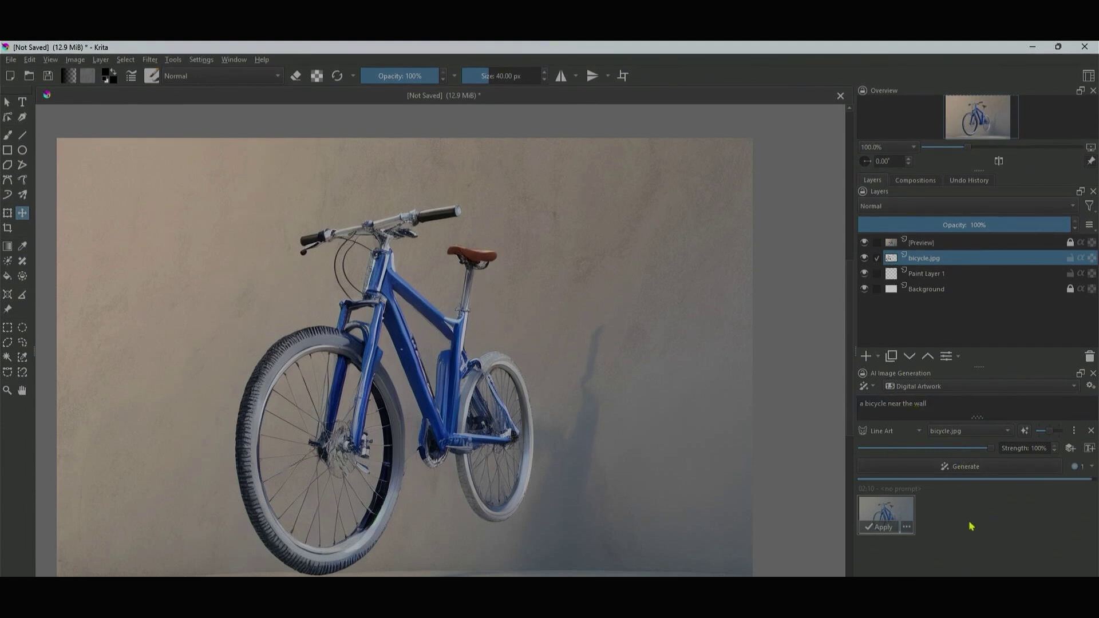
# Show the dark bicycle result, then import the car sketch as a layer and centre it.
pyautogui.click(888, 571)
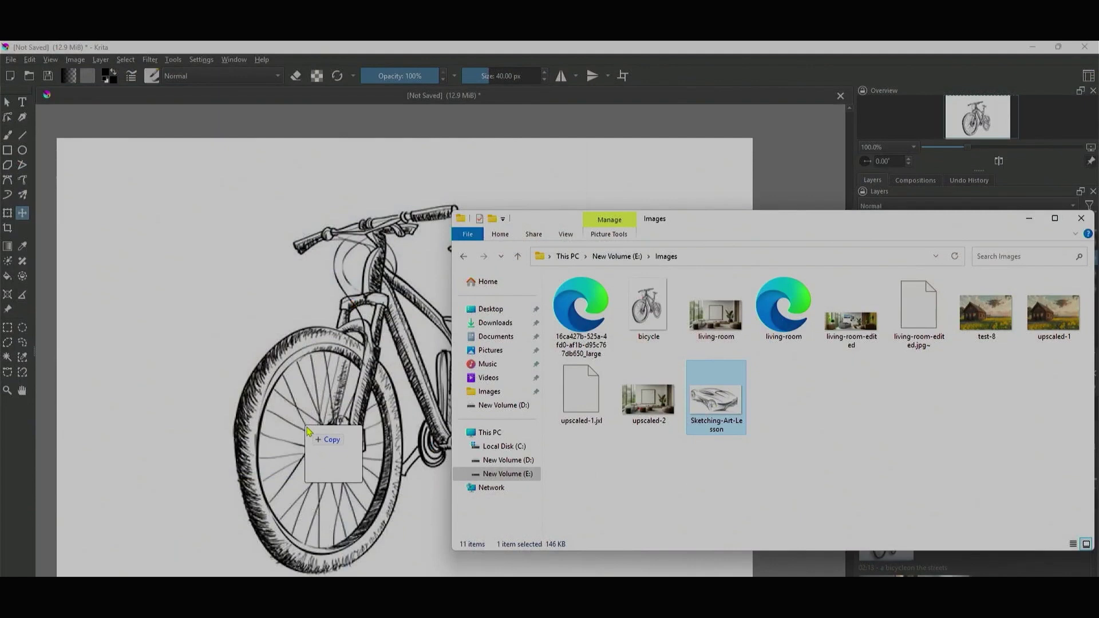
pyautogui.moveTo(307, 431); pyautogui.dragTo(307, 431)
pyautogui.click(331, 436)
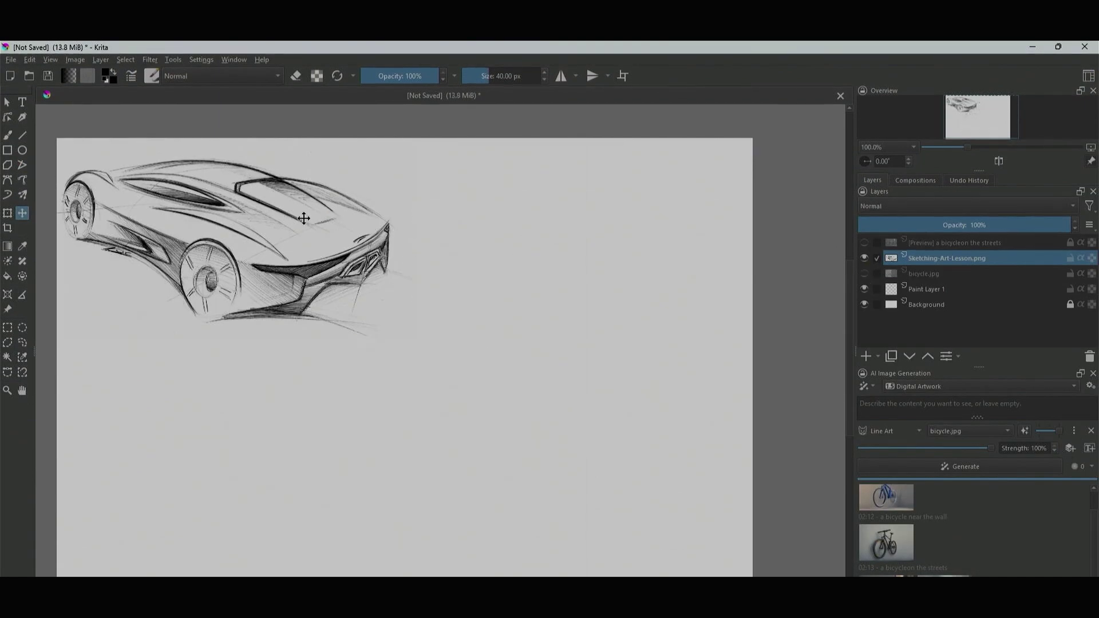
pyautogui.moveTo(301, 272); pyautogui.dragTo(416, 381)
# Delete the preview and bicycle layers and generate a coloured car from the sketch's line art.
pyautogui.rightClick(859, 309)
pyautogui.click(893, 346)
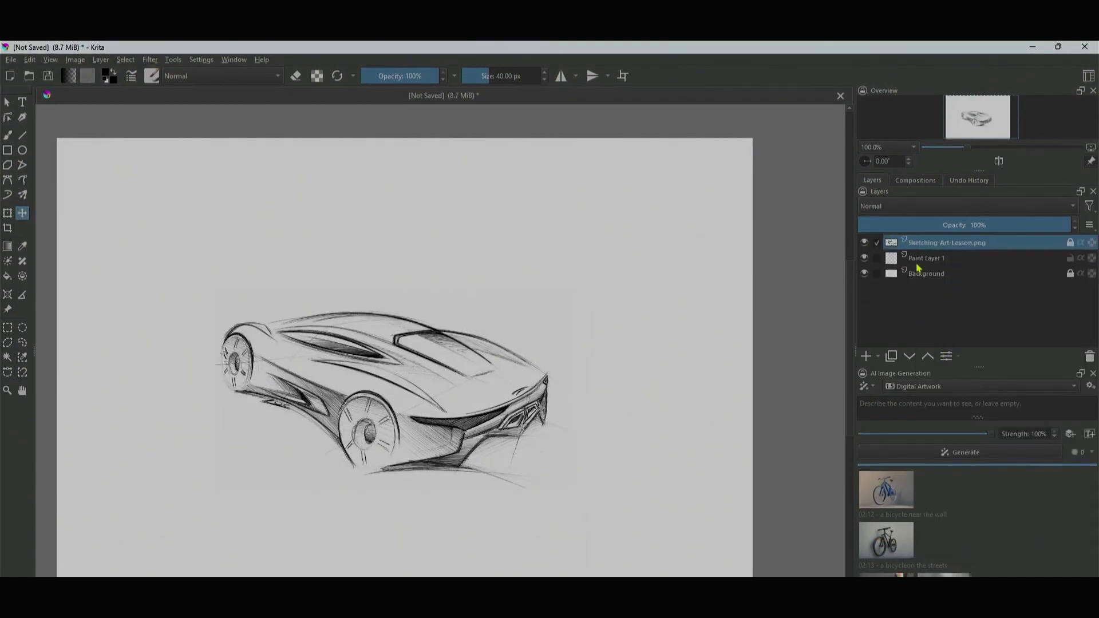
pyautogui.click(1070, 434)
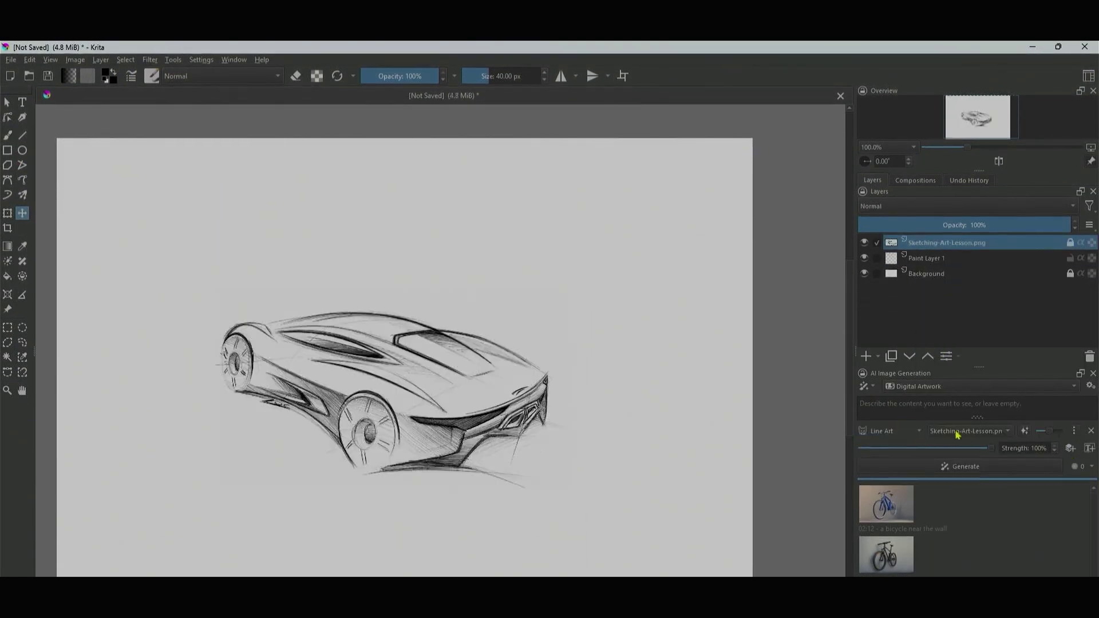
pyautogui.click(955, 465)
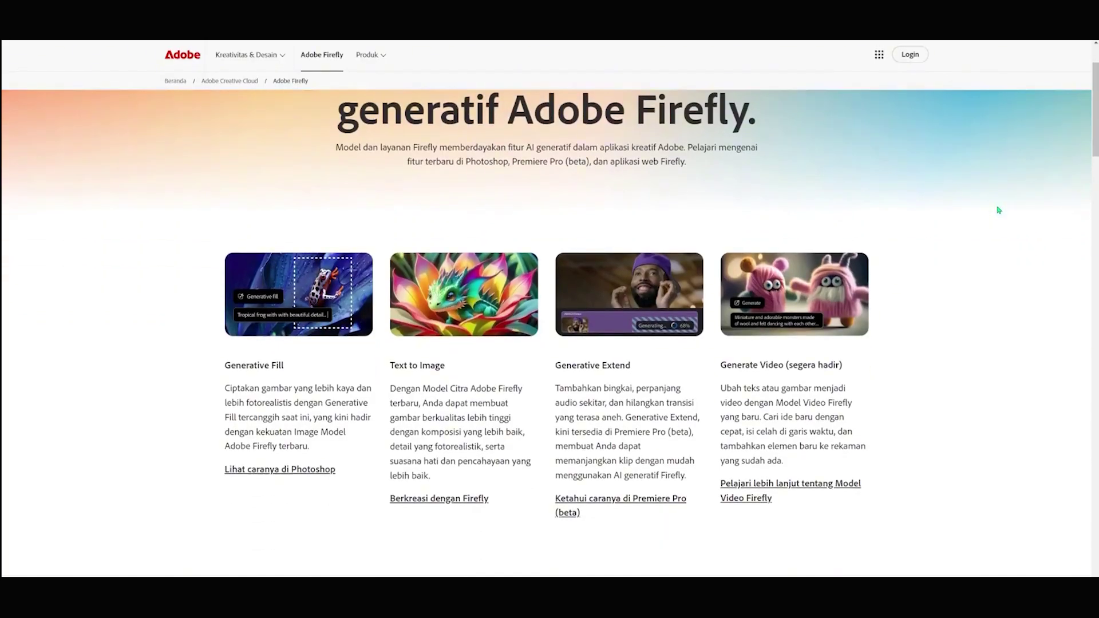
# Open the 'Lihat caranya di Photoshop' guide under Generative Fill.
pyautogui.click(318, 470)
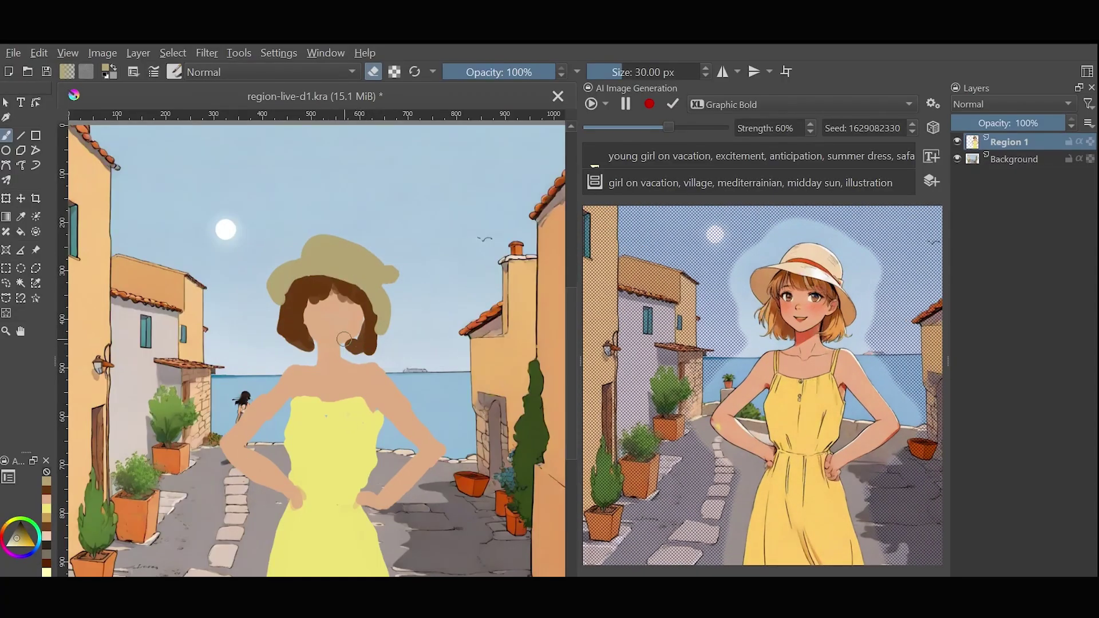
# Try a new seed for the girl, apply the live result, and add a luggage prompt region.
pyautogui.click(931, 129)
pyautogui.click(673, 104)
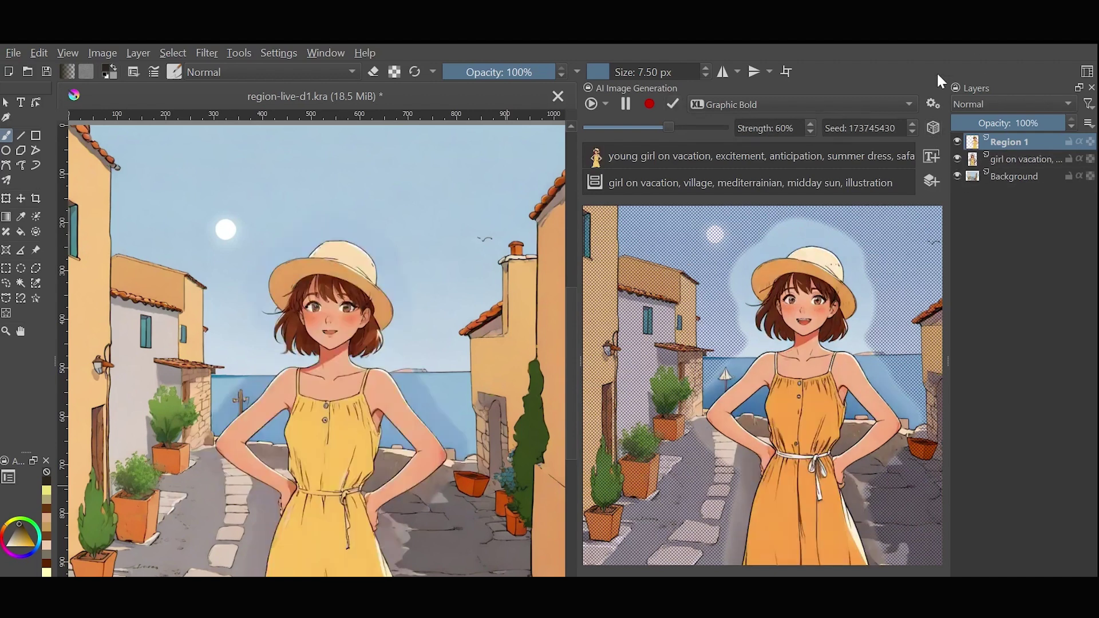
pyautogui.click(931, 156)
pyautogui.write('lu')
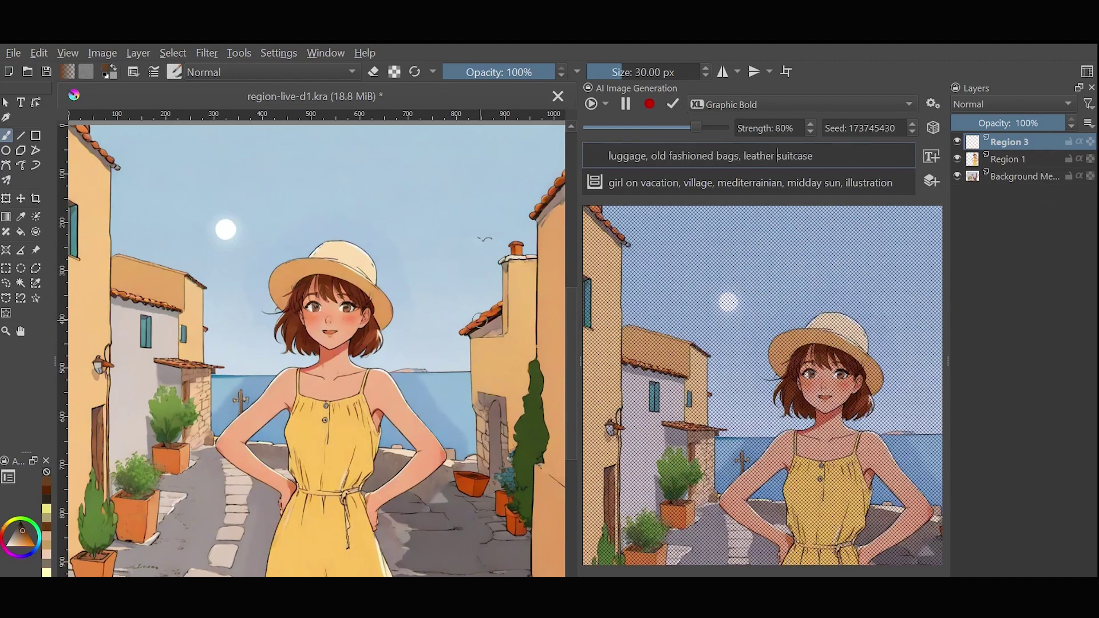
# Paint brown patches along the bottom so they render as leather suitcases beside the girl.
pyautogui.moveTo(241, 535); pyautogui.dragTo(231, 572)
pyautogui.moveTo(172, 509)
pyautogui.mouseDown()
pyautogui.moveTo(229, 573)
pyautogui.moveTo(166, 572)
pyautogui.moveTo(254, 538)
pyautogui.mouseUp()
pyautogui.moveTo(435, 572); pyautogui.dragTo(498, 569)
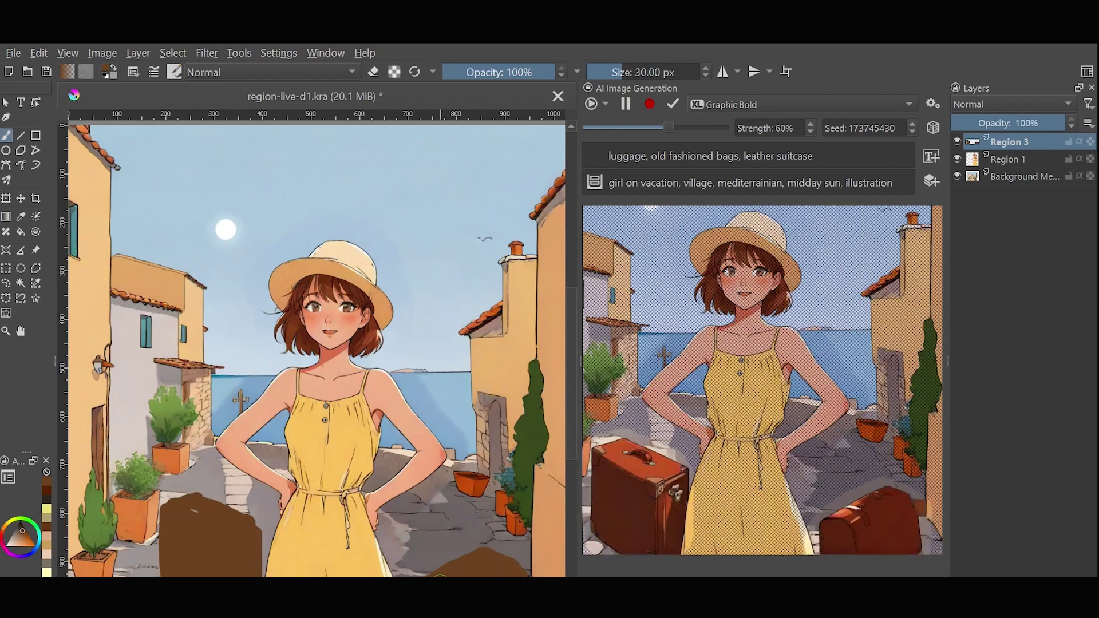
pyautogui.click(935, 128)
pyautogui.rightClick(410, 466)
pyautogui.moveTo(401, 515); pyautogui.dragTo(427, 565)
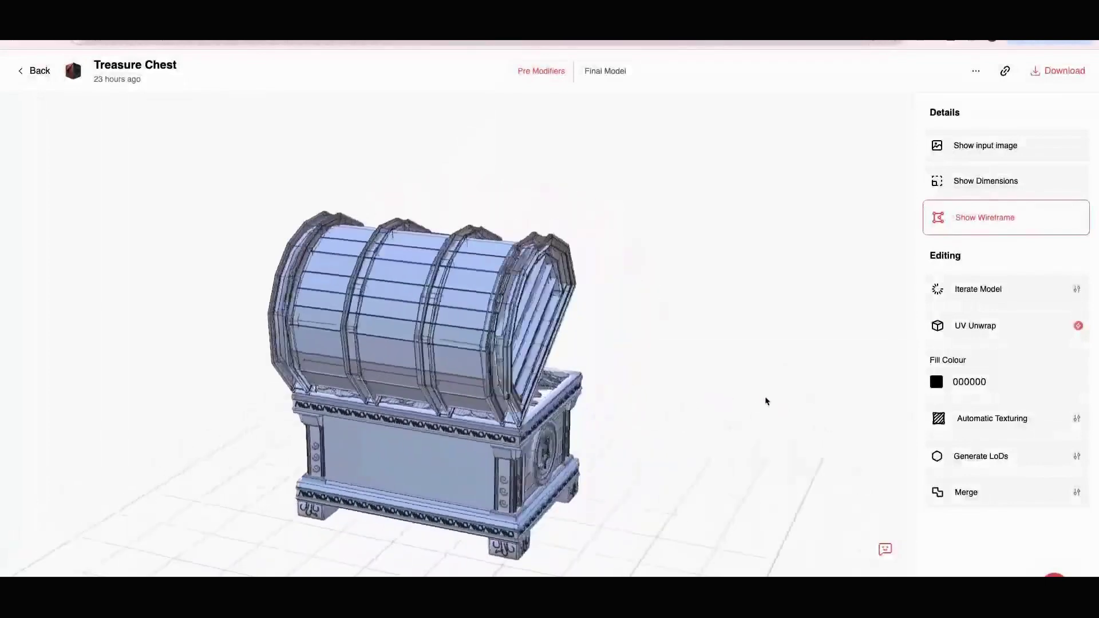
# Show the Treasure Chest's Final Model view, then open Automatic Texturing for the Key asset.
pyautogui.click(625, 75)
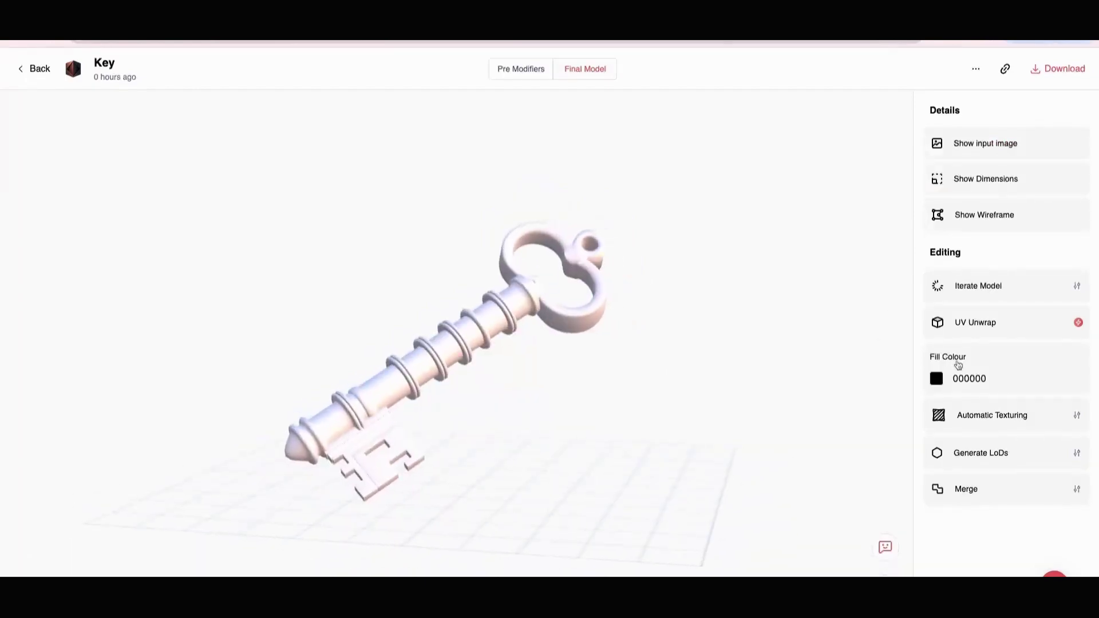
pyautogui.click(973, 426)
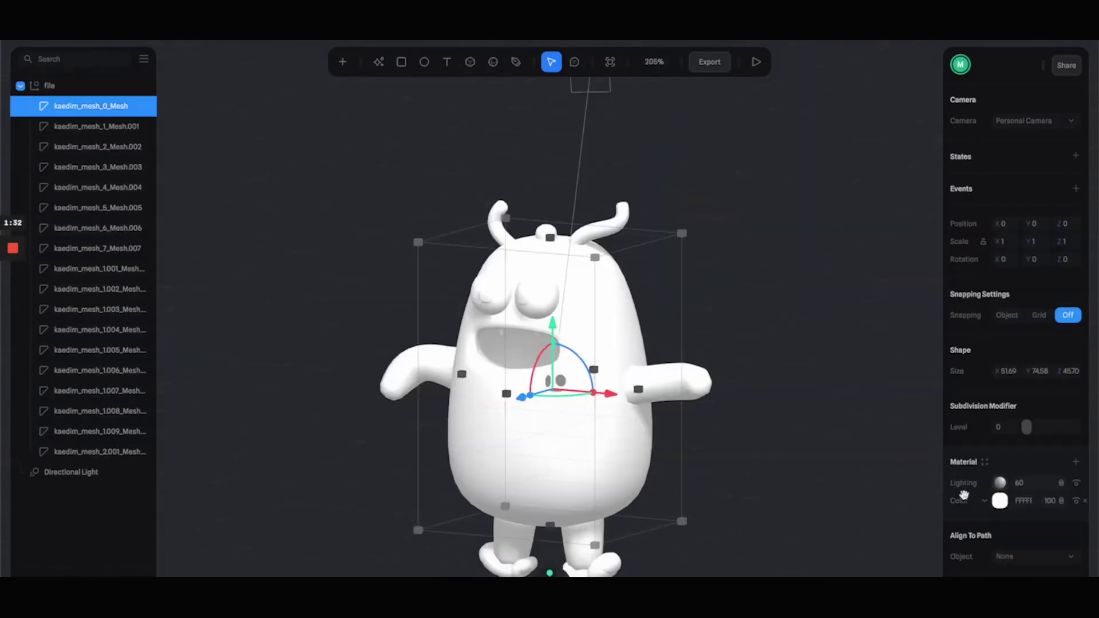
# Switch the body's material layer to Depth and add another layer, such as a reddish Fresnel.
pyautogui.click(962, 499)
pyautogui.click(1001, 506)
pyautogui.scroll(-5, 723, 431)
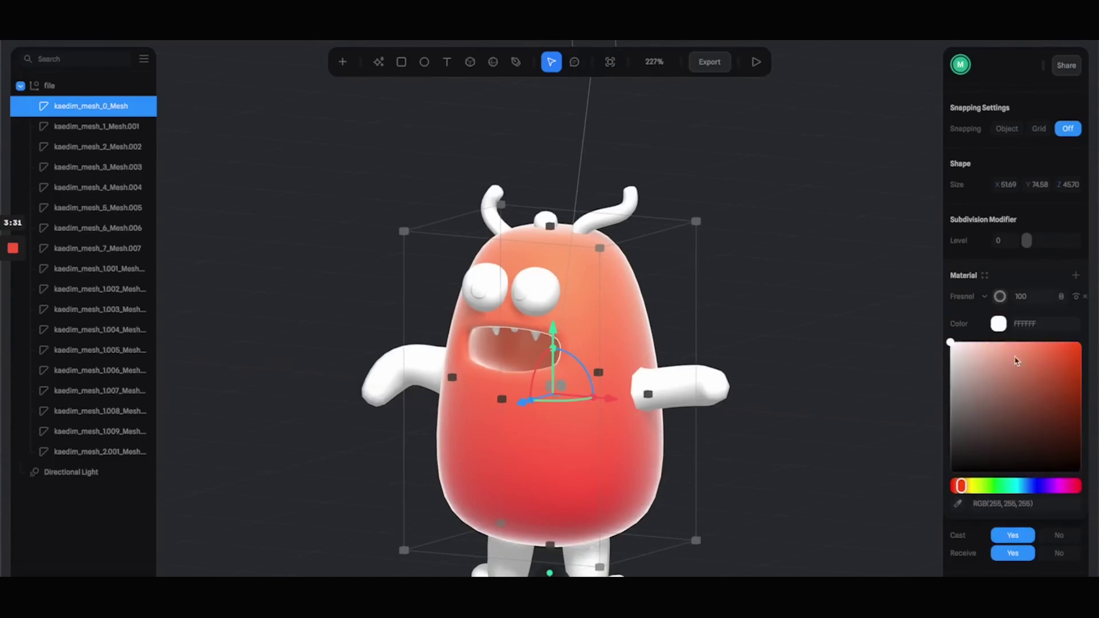
pyautogui.click(1075, 280)
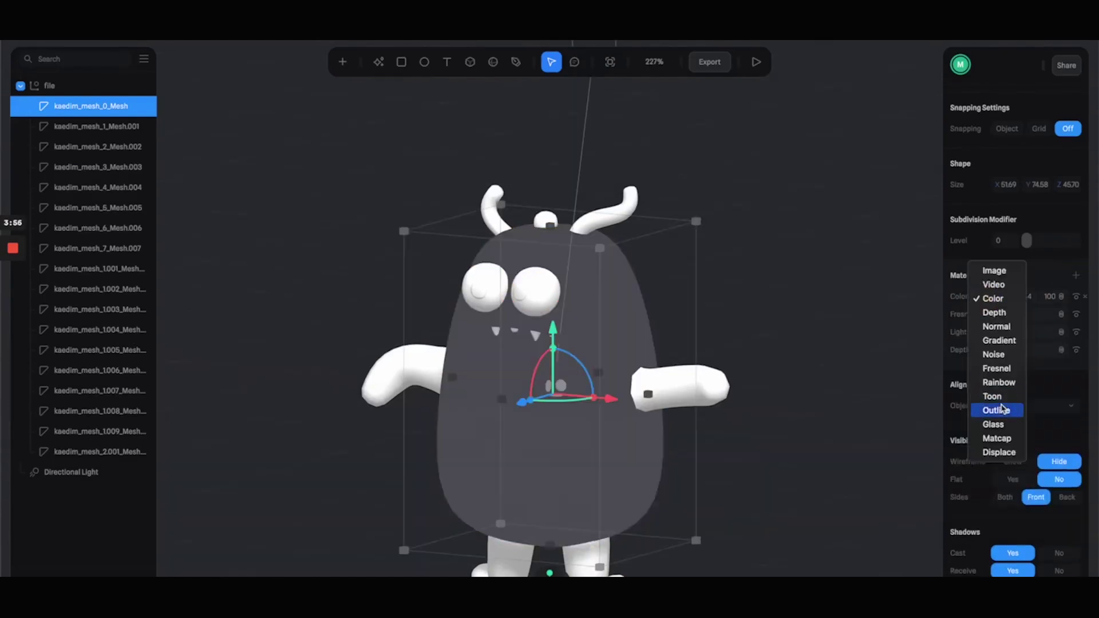
pyautogui.click(997, 409)
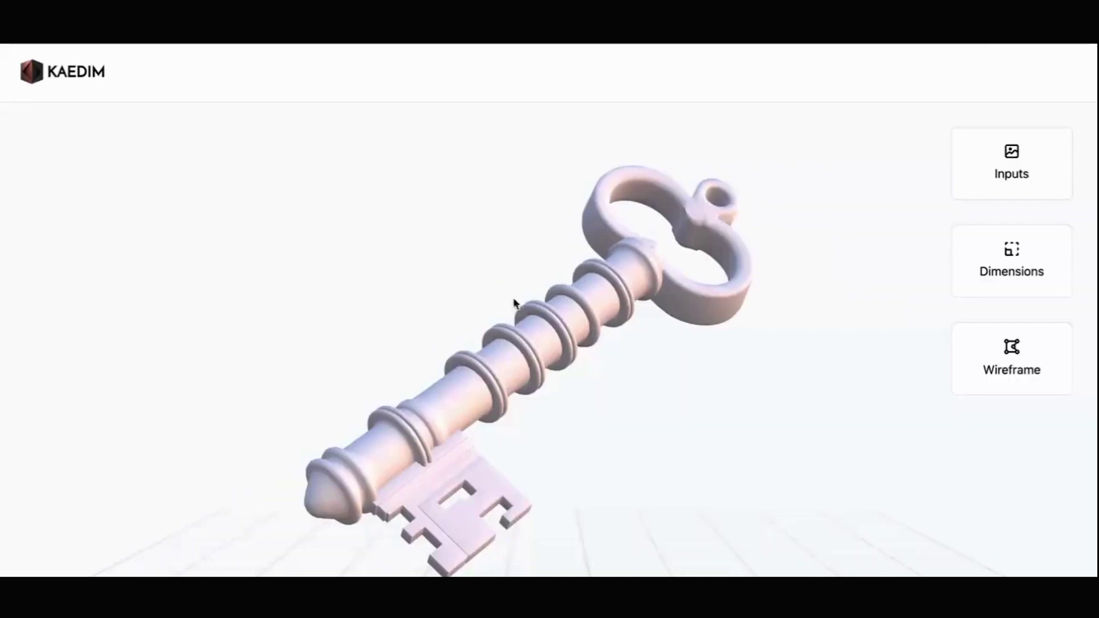
# Rotate the shared key model with its ring upper left, turn on Wireframe, and zoom in.
pyautogui.scroll(-5, 561, 366)
pyautogui.moveTo(756, 424)
pyautogui.mouseDown()
pyautogui.moveTo(721, 401)
pyautogui.moveTo(429, 437)
pyautogui.moveTo(353, 405)
pyautogui.mouseUp()
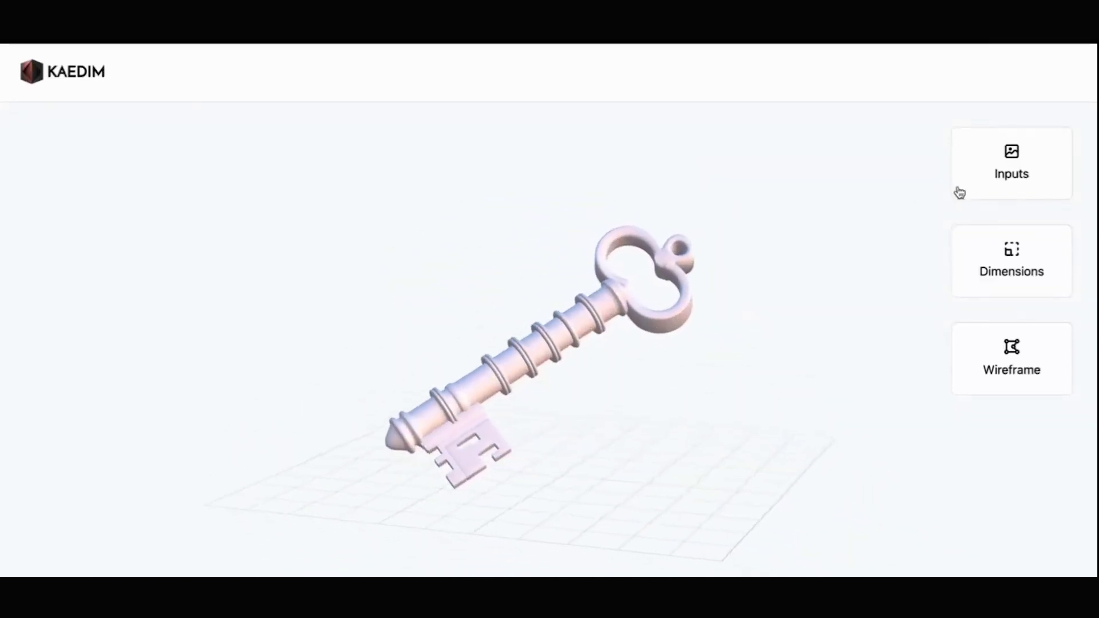
pyautogui.click(1006, 362)
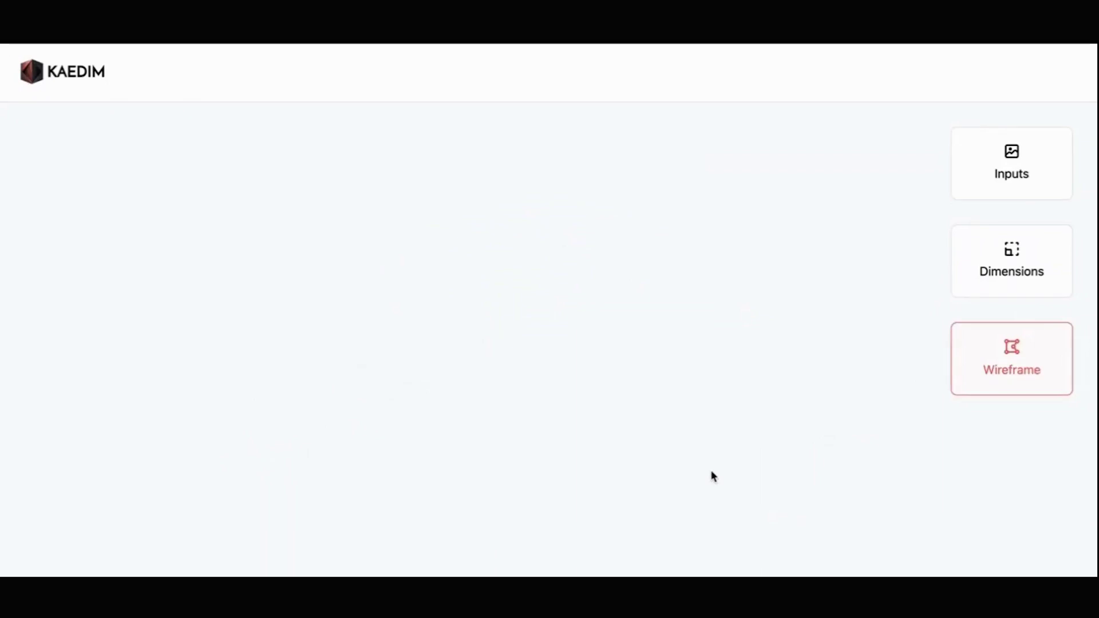
pyautogui.scroll(-3, 830, 468)
pyautogui.scroll(-2, 824, 468)
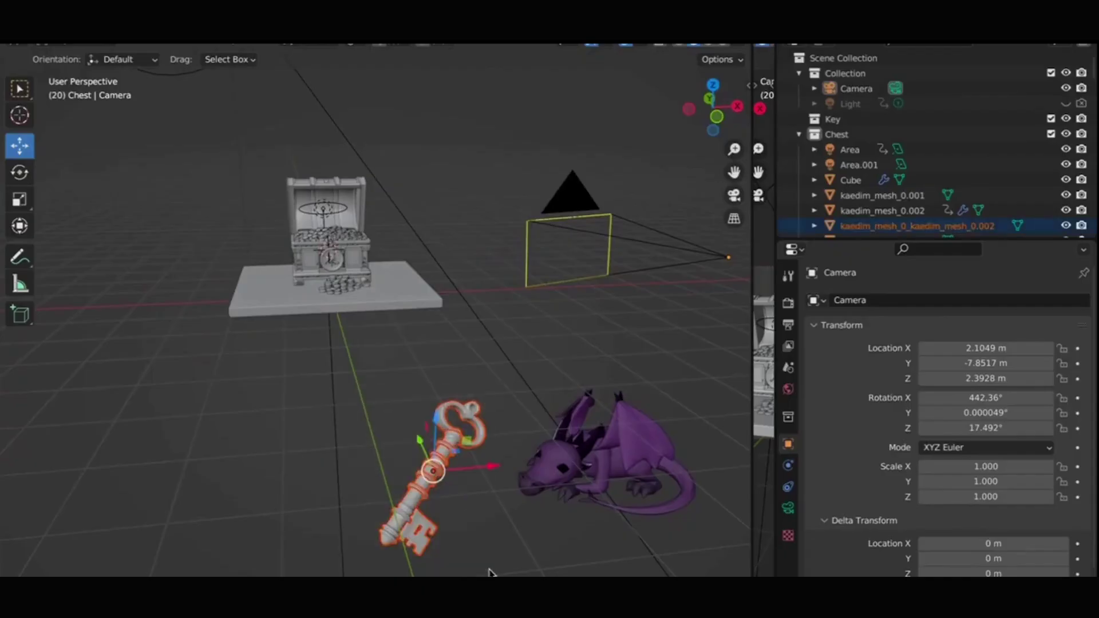
# Move the key beside the treasure chest and widen the camera view next to the viewport.
pyautogui.moveTo(458, 502); pyautogui.dragTo(259, 344)
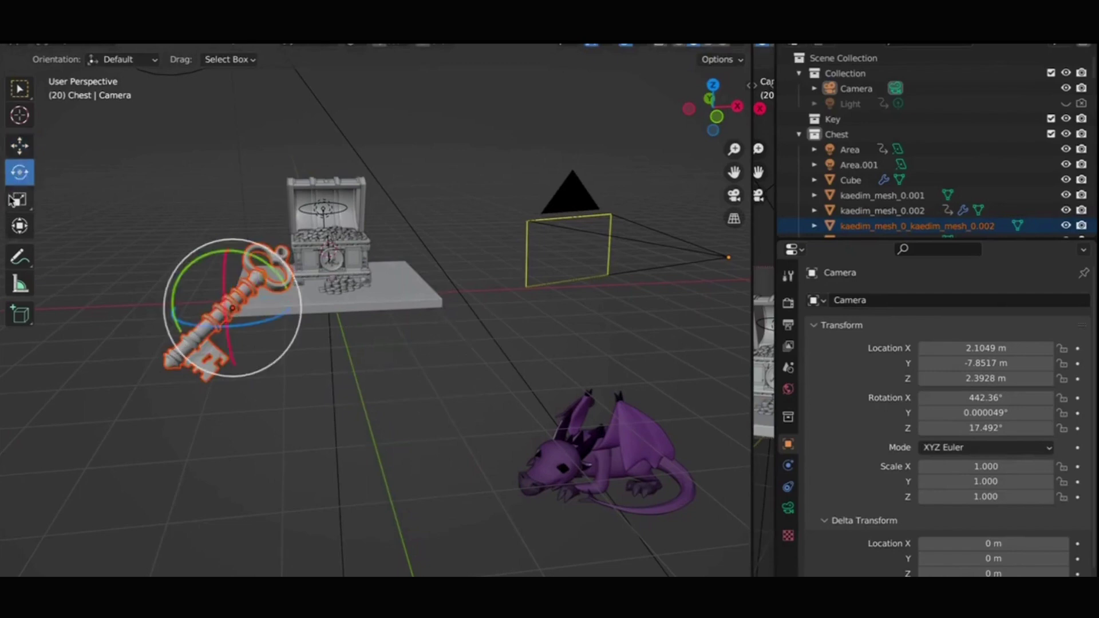
pyautogui.moveTo(265, 267); pyautogui.dragTo(233, 295, button='middle')
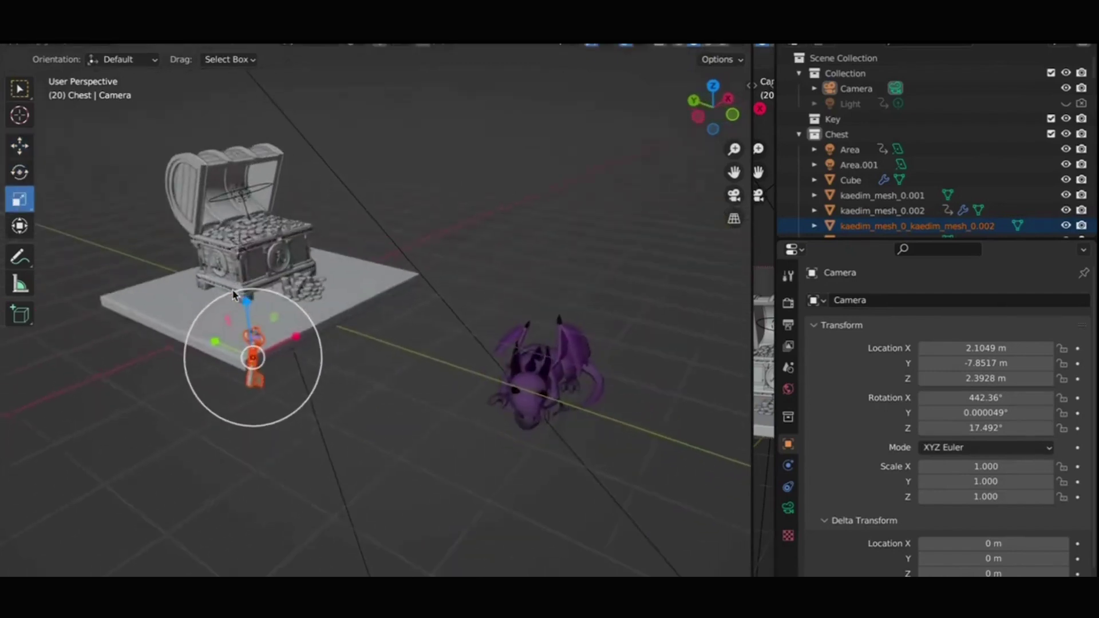
pyautogui.scroll(-3, 232, 295)
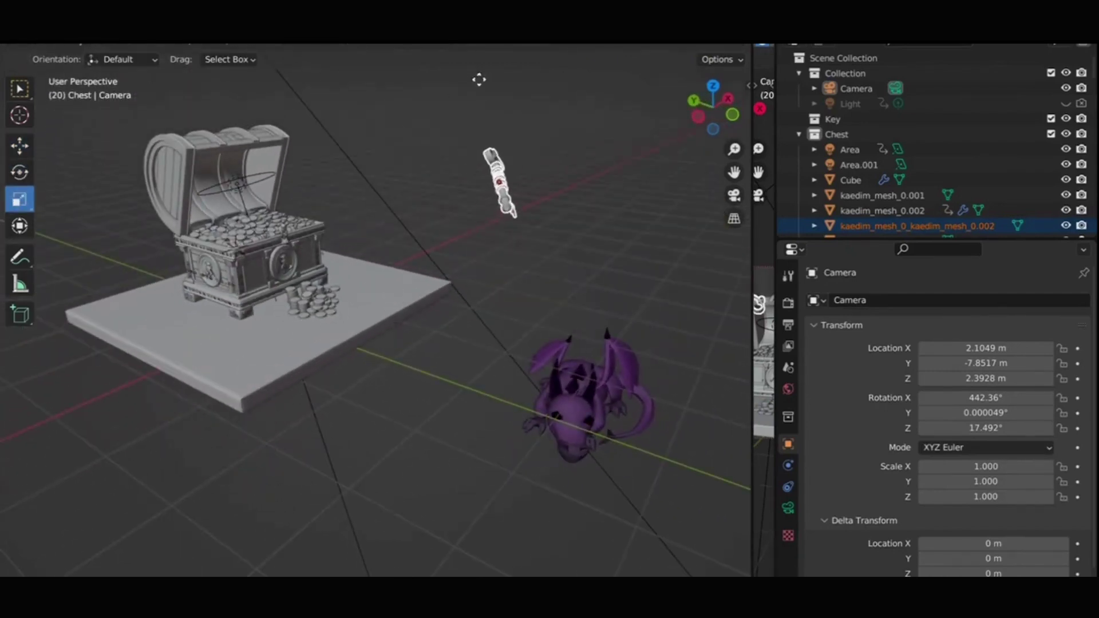
pyautogui.moveTo(750, 202); pyautogui.dragTo(422, 201)
# Select the dragon, scale it up much larger, and move it to wrap around the chest.
pyautogui.moveTo(320, 343); pyautogui.dragTo(330, 338, button='middle')
pyautogui.click(330, 339)
pyautogui.moveTo(247, 341); pyautogui.dragTo(250, 328, button='middle')
pyautogui.moveTo(228, 192); pyautogui.dragTo(201, 71)
pyautogui.moveTo(201, 71); pyautogui.dragTo(344, 189, button='middle')
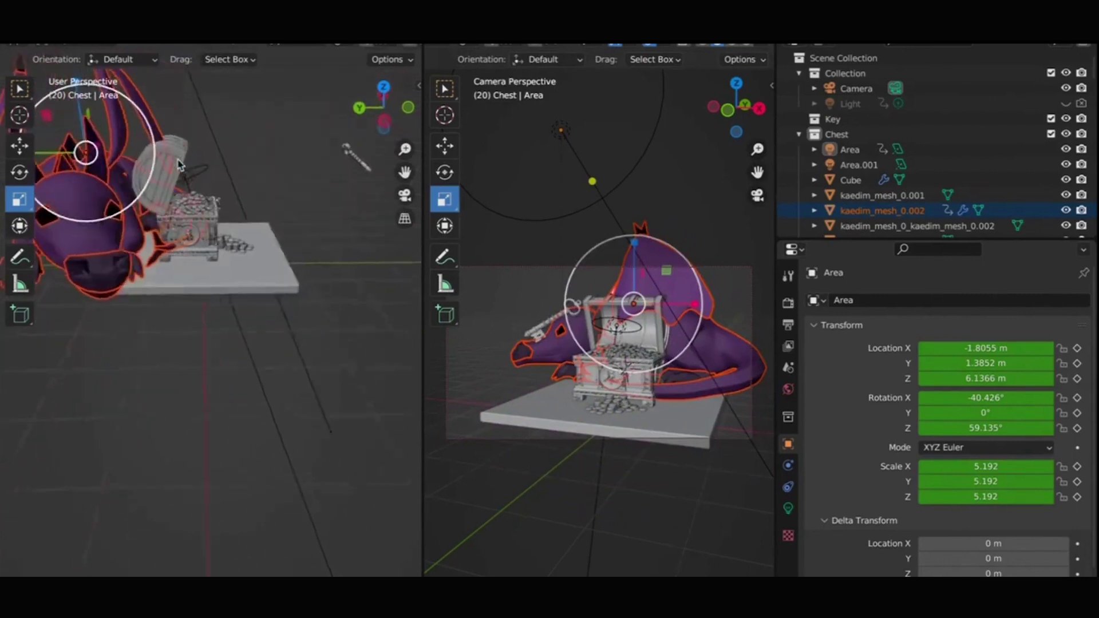
pyautogui.press('g')
pyautogui.click(364, 184)
pyautogui.press('g')
pyautogui.click(23, 172)
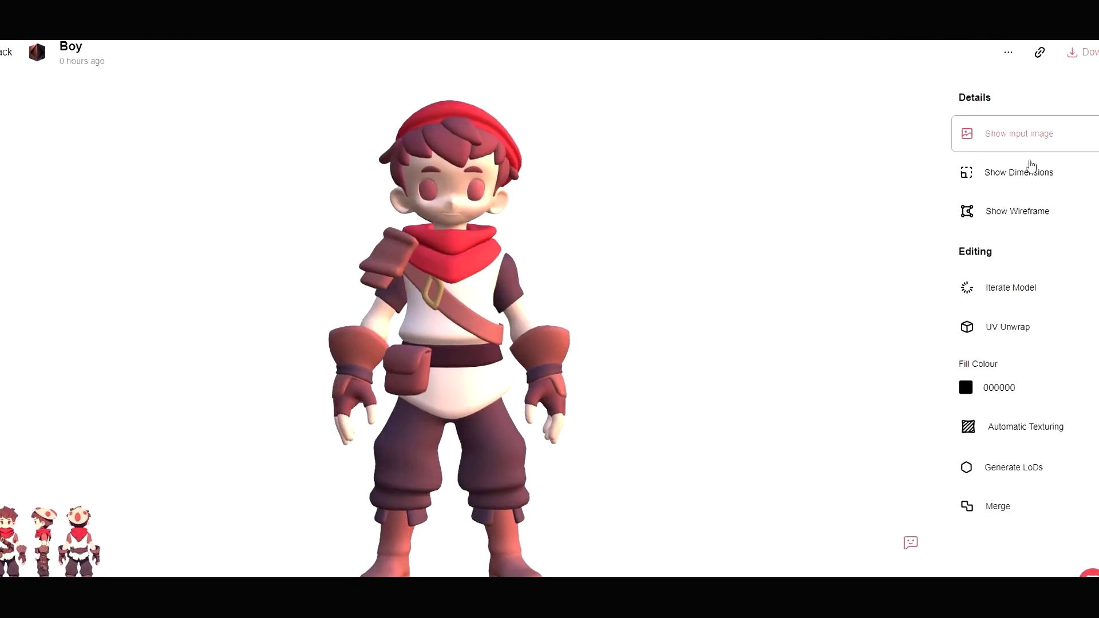
# Open the fill colour picker for the Boy model.
pyautogui.click(1023, 384)
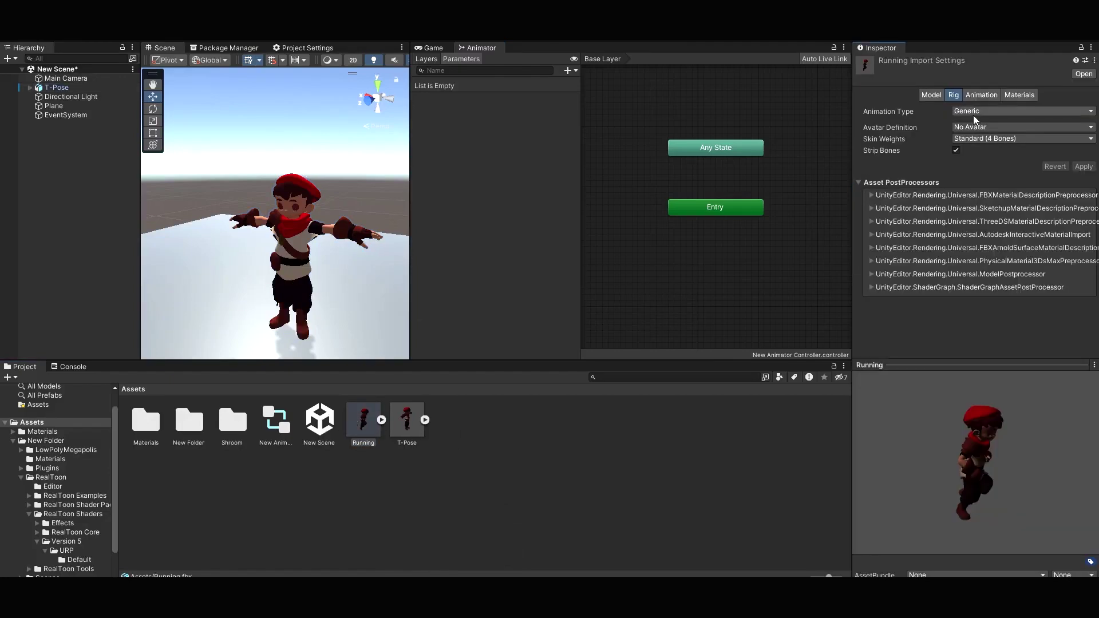
# Set the Running file's rig to Humanoid, apply it, and rename the animation clip.
pyautogui.click(984, 163)
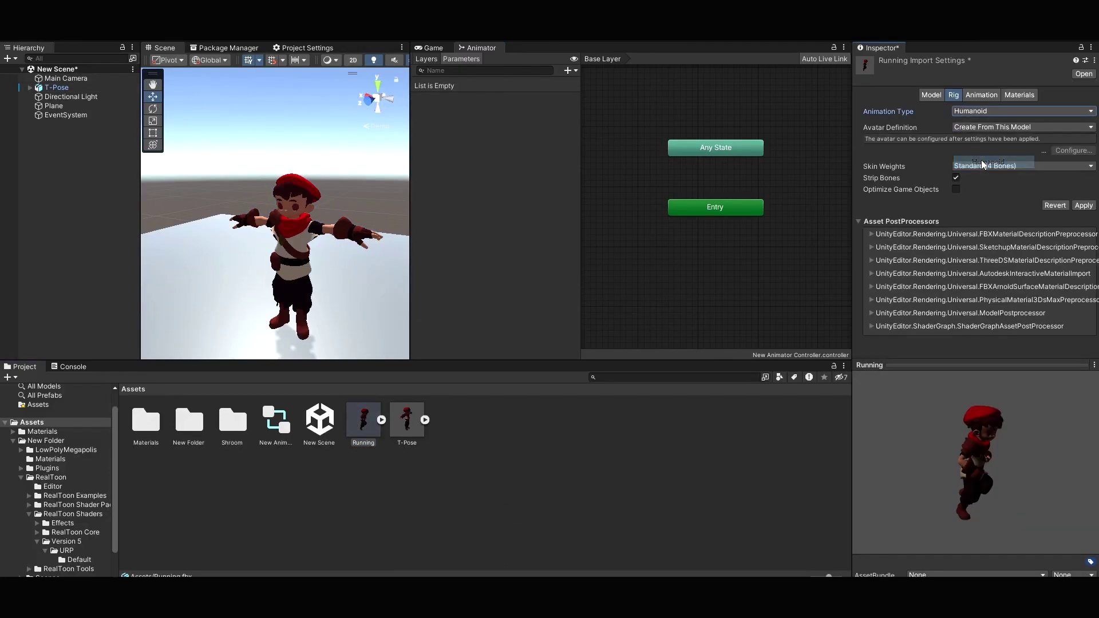
pyautogui.click(1084, 206)
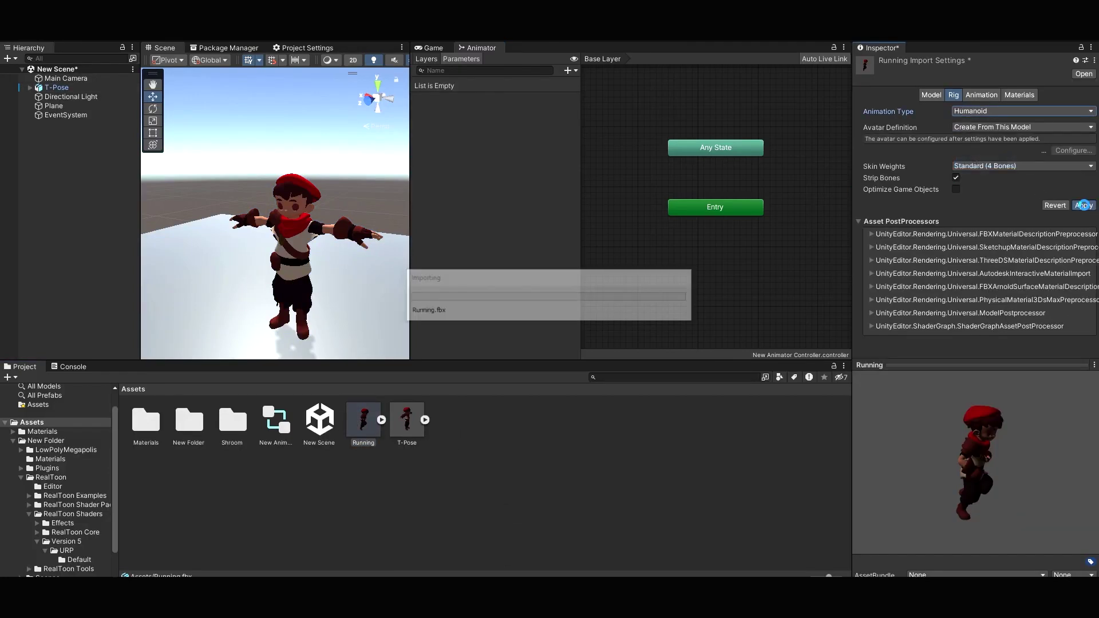
pyautogui.click(986, 96)
pyautogui.scroll(-3, 973, 200)
pyautogui.click(910, 193)
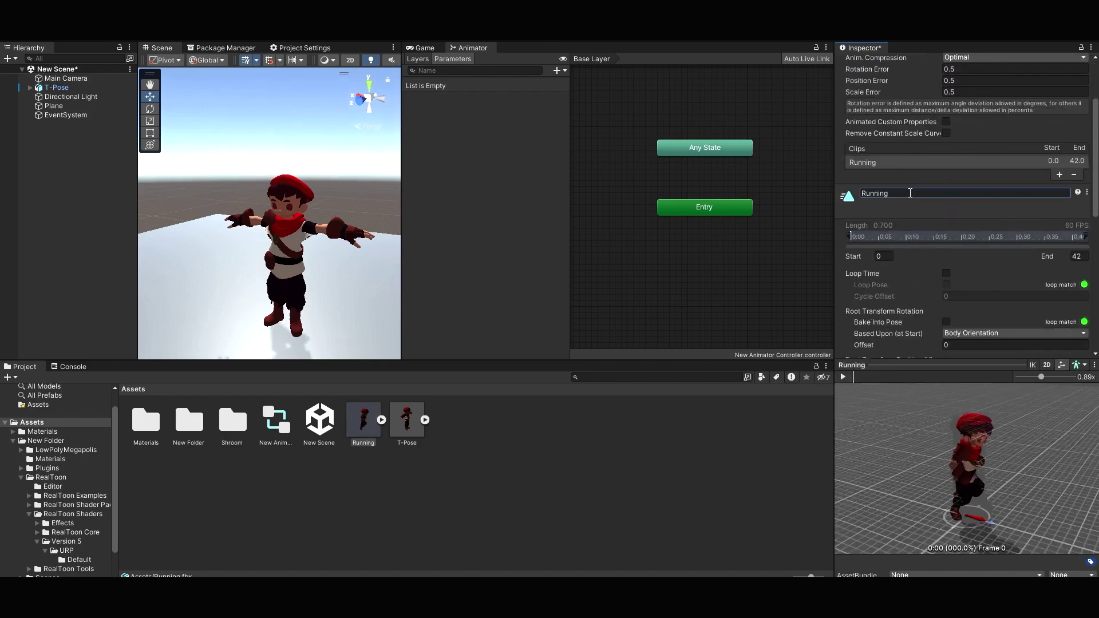
pyautogui.scroll(-3, 941, 252)
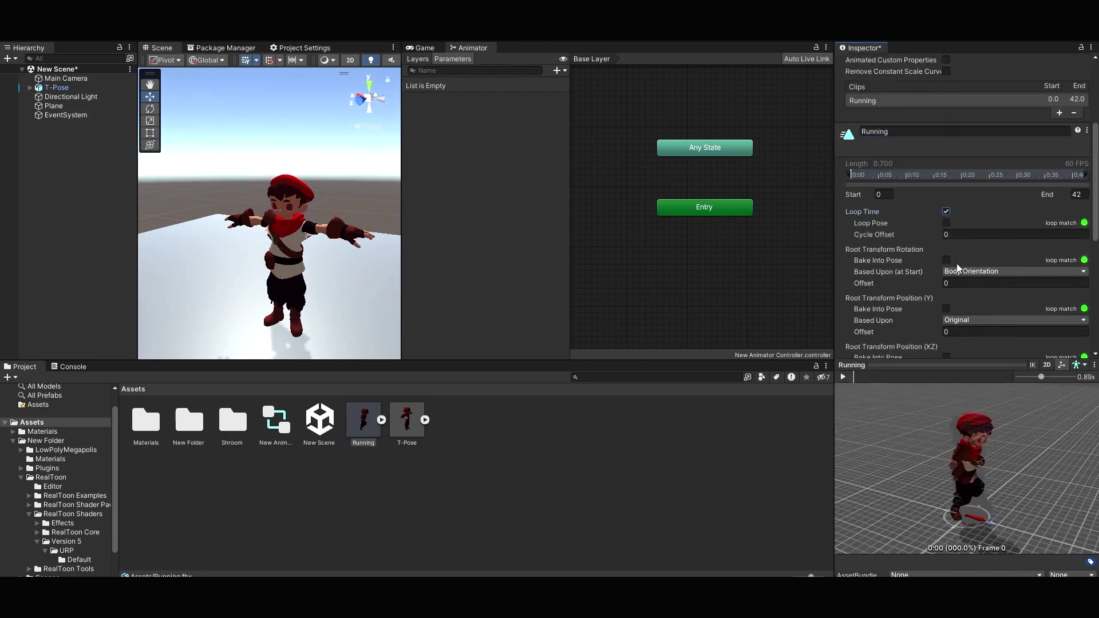
# Bake Y and XZ root motion into the pose, based on original, and apply.
pyautogui.click(946, 309)
pyautogui.scroll(-1, 975, 297)
pyautogui.click(946, 327)
pyautogui.scroll(-1, 954, 315)
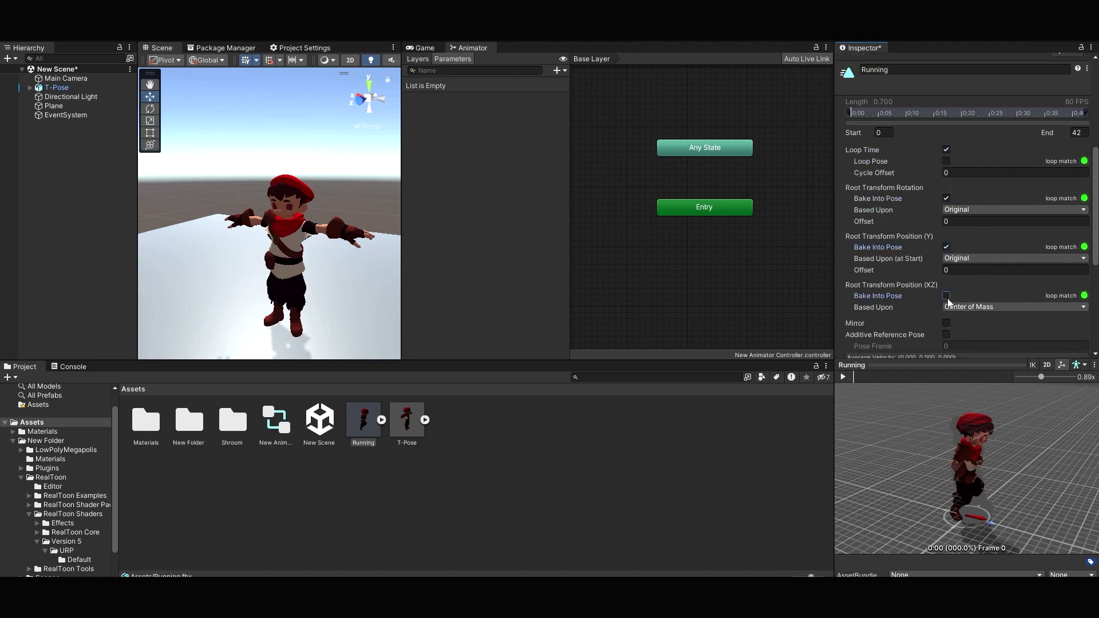
pyautogui.click(965, 320)
pyautogui.scroll(-3, 973, 298)
pyautogui.click(1076, 342)
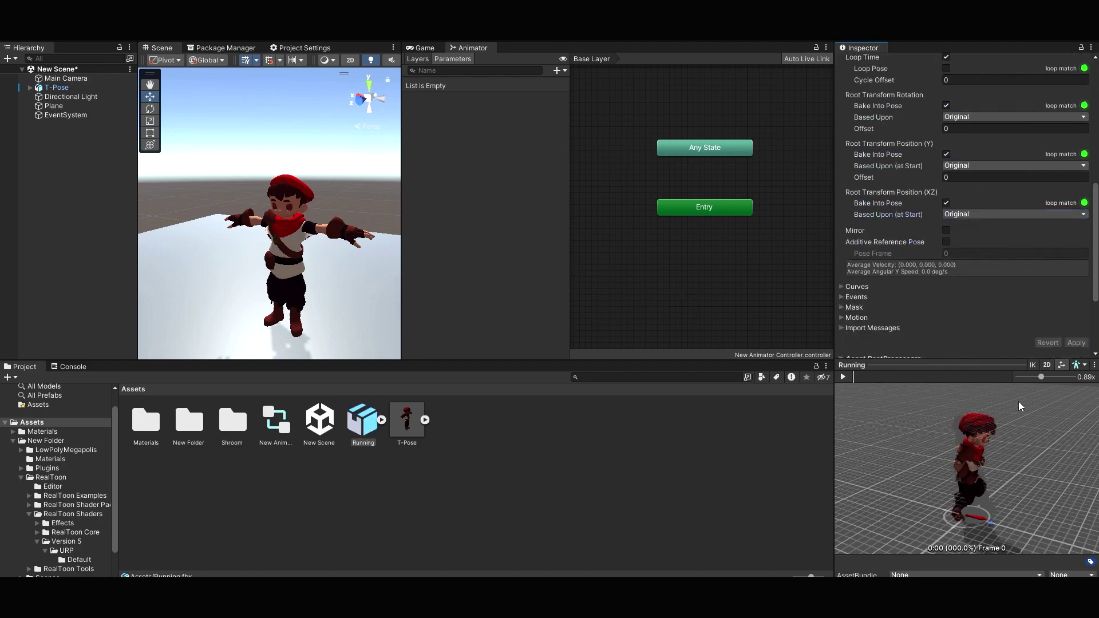
# Make Running the animator's default state and play the scene to watch the boy run.
pyautogui.moveTo(363, 420); pyautogui.dragTo(597, 307)
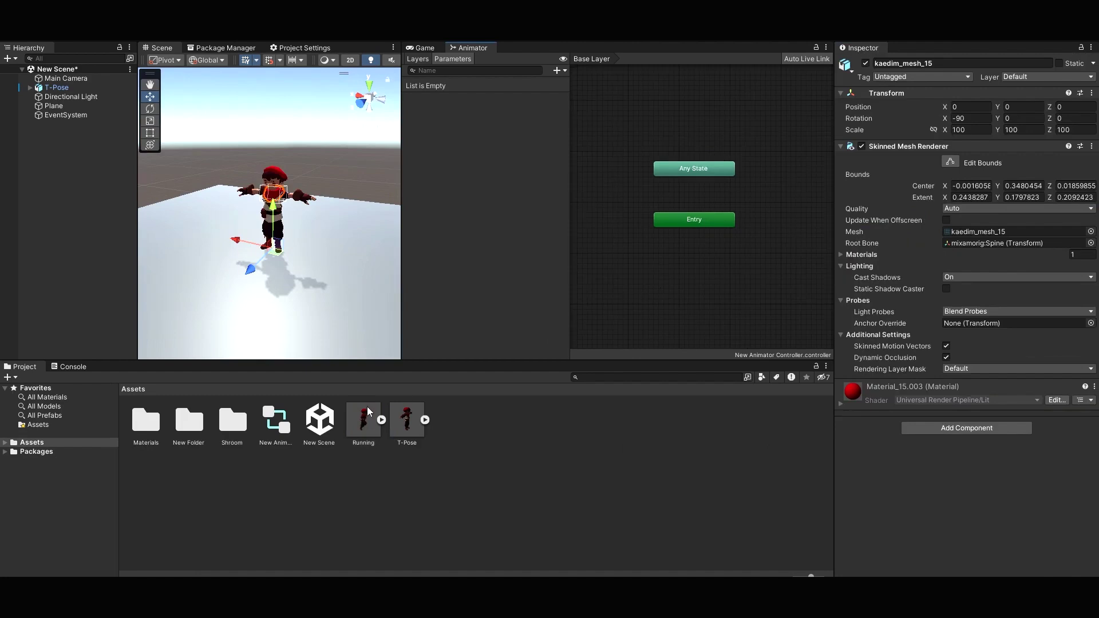
pyautogui.moveTo(676, 277); pyautogui.dragTo(669, 271)
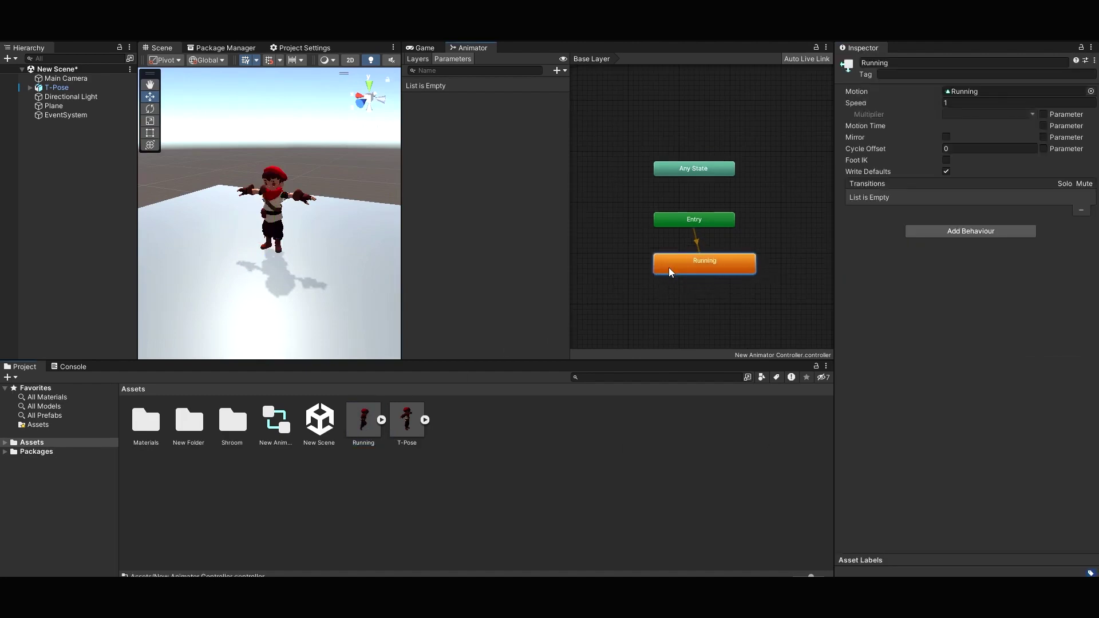
pyautogui.hotkey('ctrl', 'p')
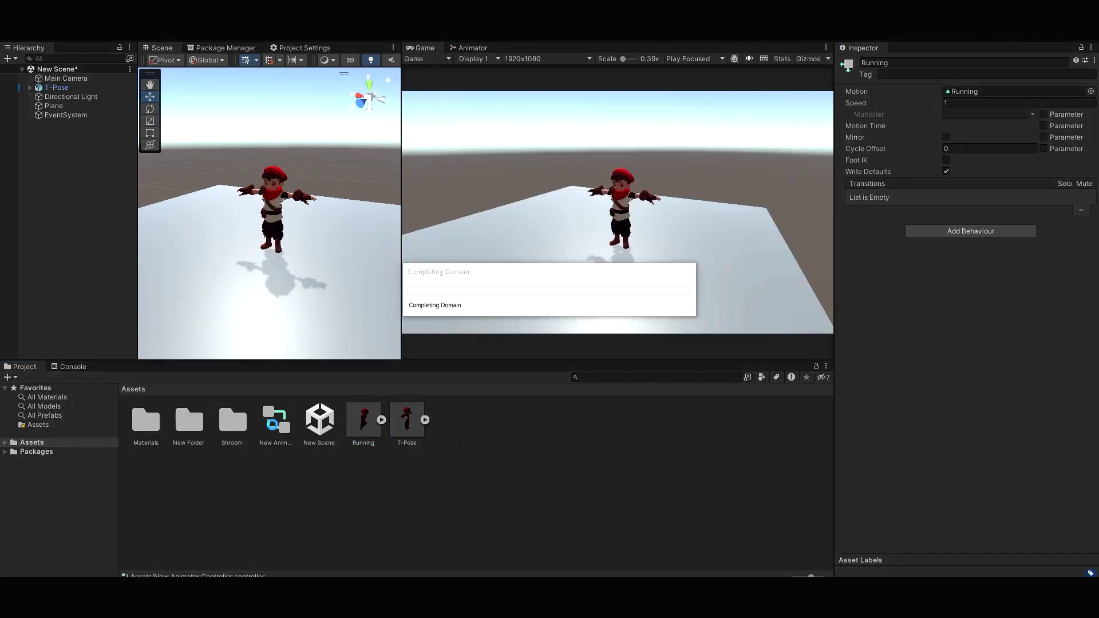
pyautogui.moveTo(269, 222)
pyautogui.keyDown('alt'); pyautogui.mouseDown()
pyautogui.moveTo(140, 222)
pyautogui.moveTo(680, 245)
pyautogui.mouseUp(); pyautogui.keyUp('alt')
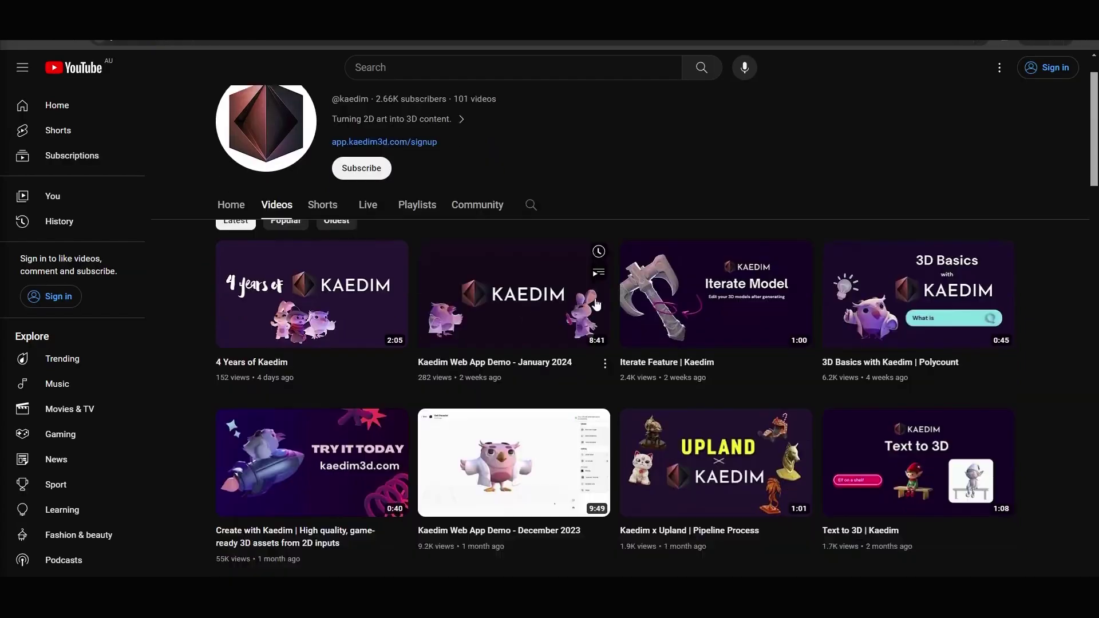
pyautogui.scroll(-8, 595, 304)
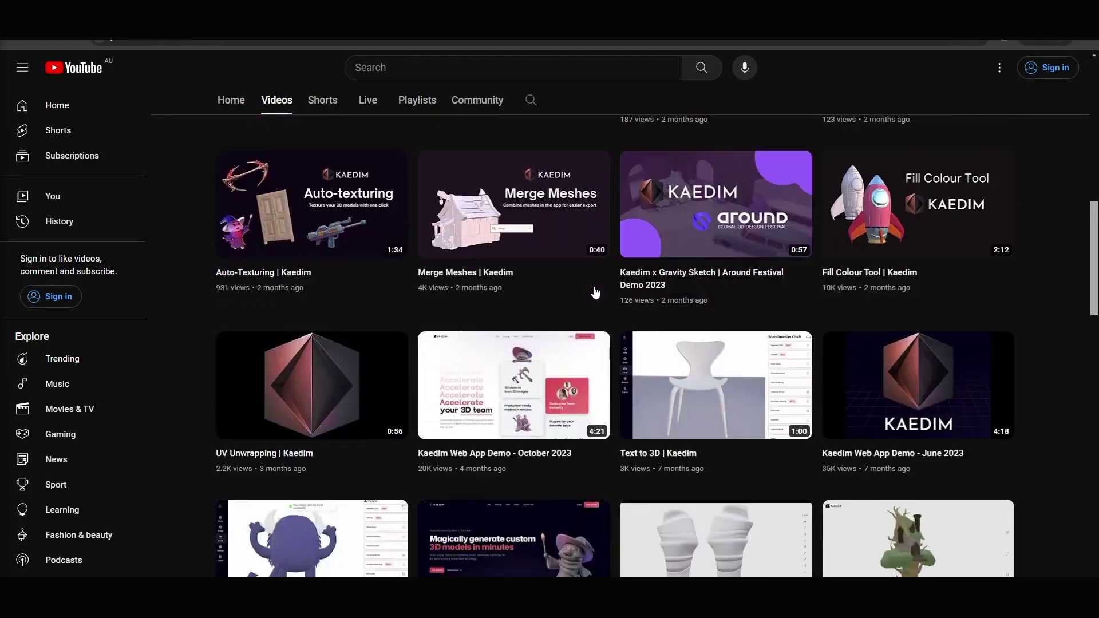
pyautogui.scroll(-7, 594, 289)
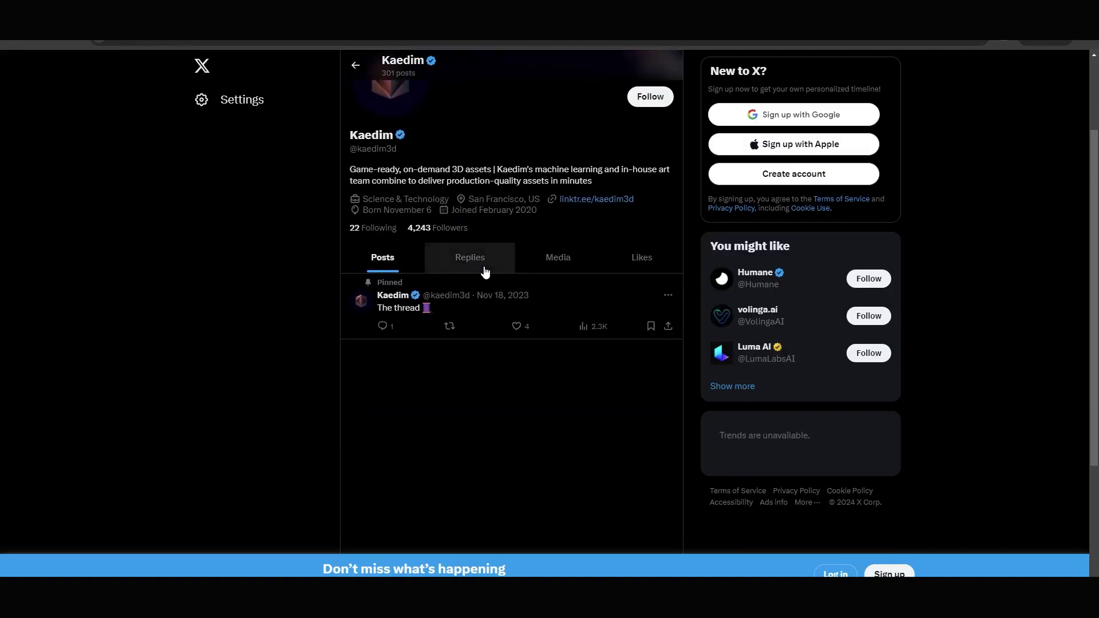
pyautogui.scroll(2, 485, 271)
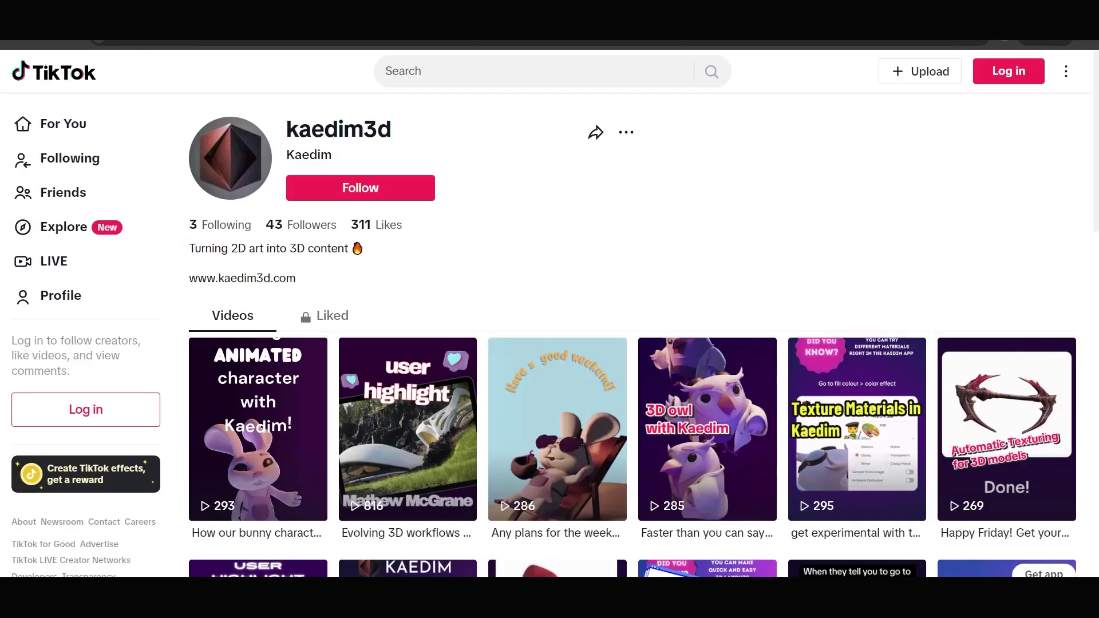
pyautogui.scroll(-4, 599, 243)
pyautogui.scroll(-2, 600, 243)
pyautogui.scroll(-5, 600, 243)
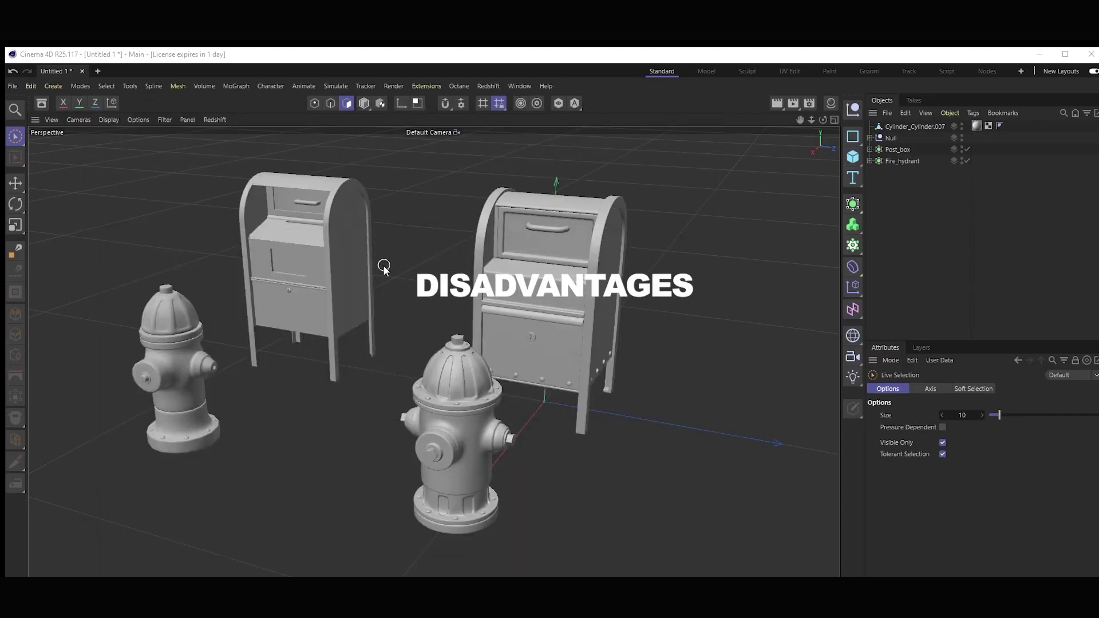
# Apply the black-and-white Mat checker material to the front Fire_hydrant object in Cinema 4D.
pyautogui.keyDown('alt'); pyautogui.moveTo(388, 402); pyautogui.dragTo(436, 448); pyautogui.keyUp('alt')
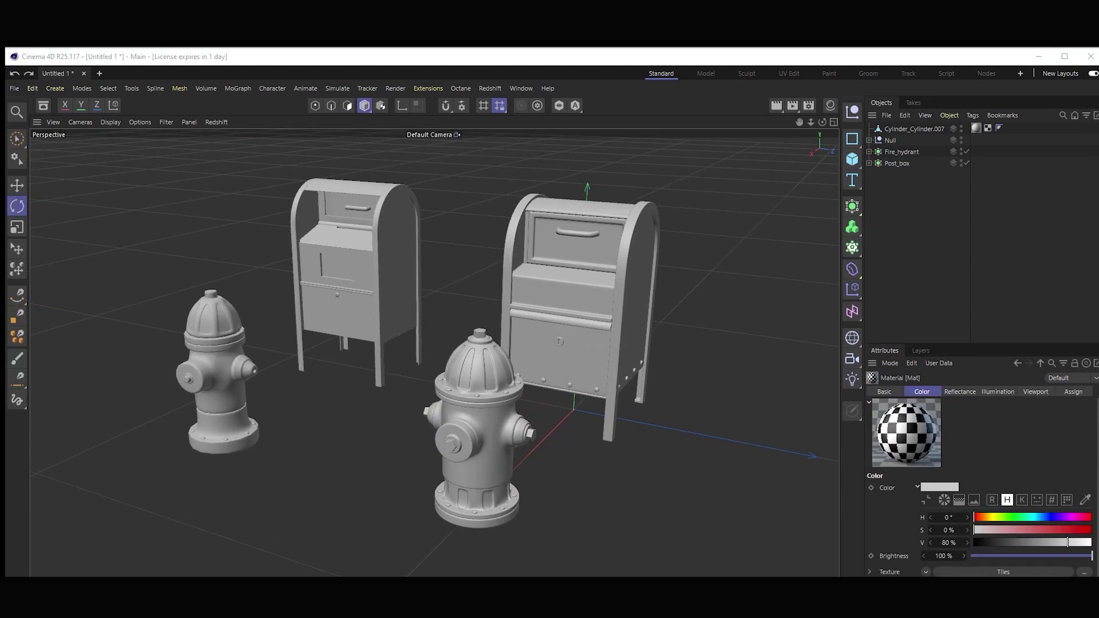
pyautogui.click(830, 105)
pyautogui.moveTo(676, 160); pyautogui.dragTo(183, 394)
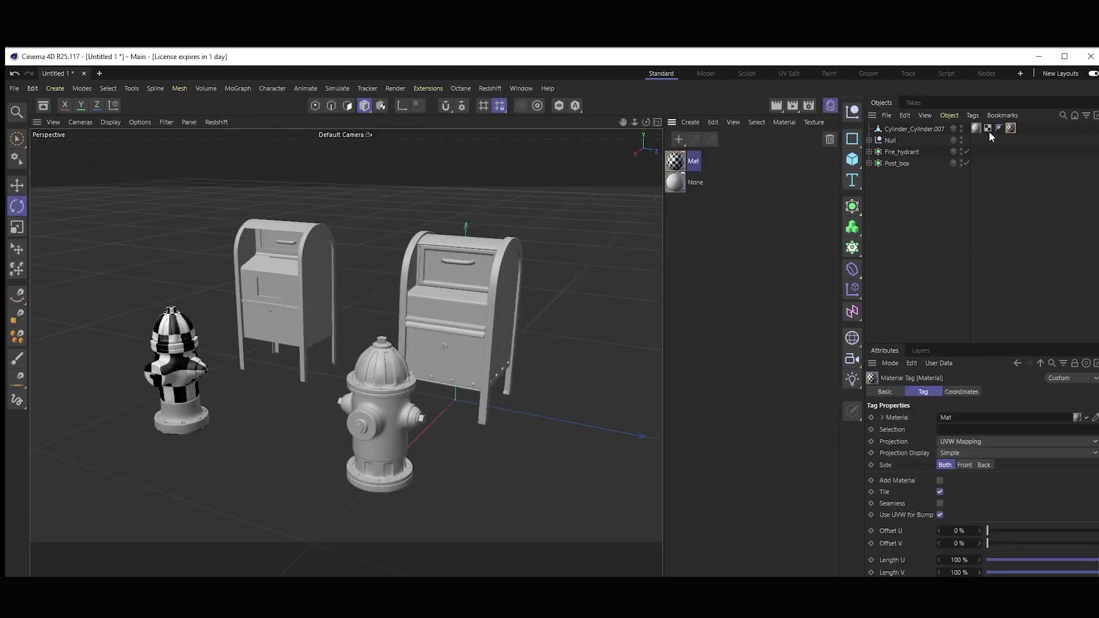
pyautogui.moveTo(988, 138); pyautogui.dragTo(977, 163)
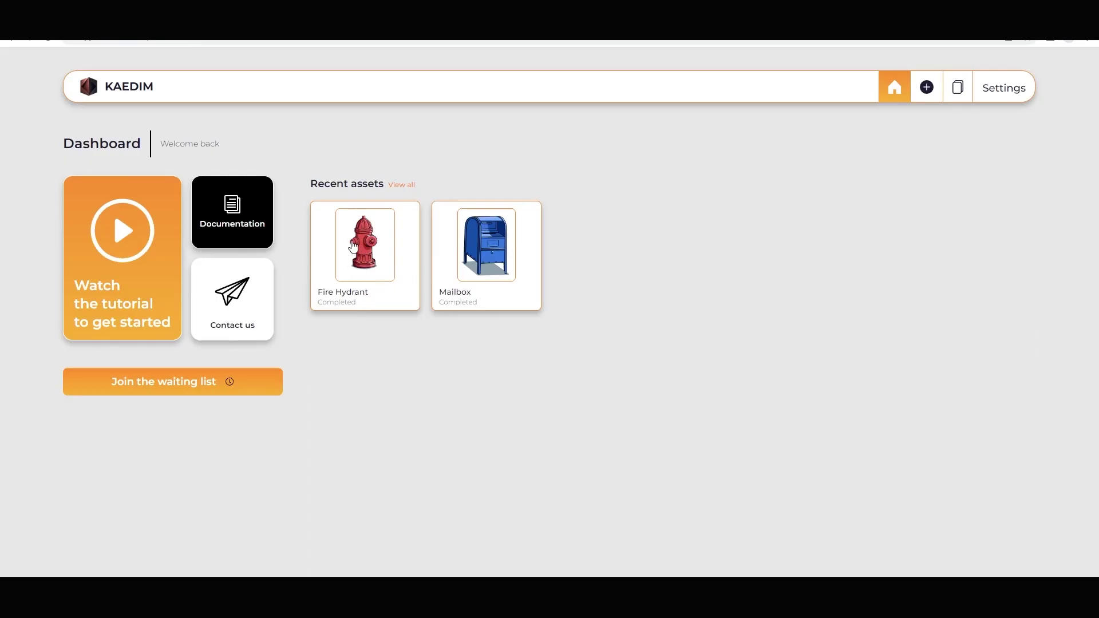
# Open the Fire Hydrant asset in Kaedim and orbit and zoom its generated 3D model.
pyautogui.click(377, 275)
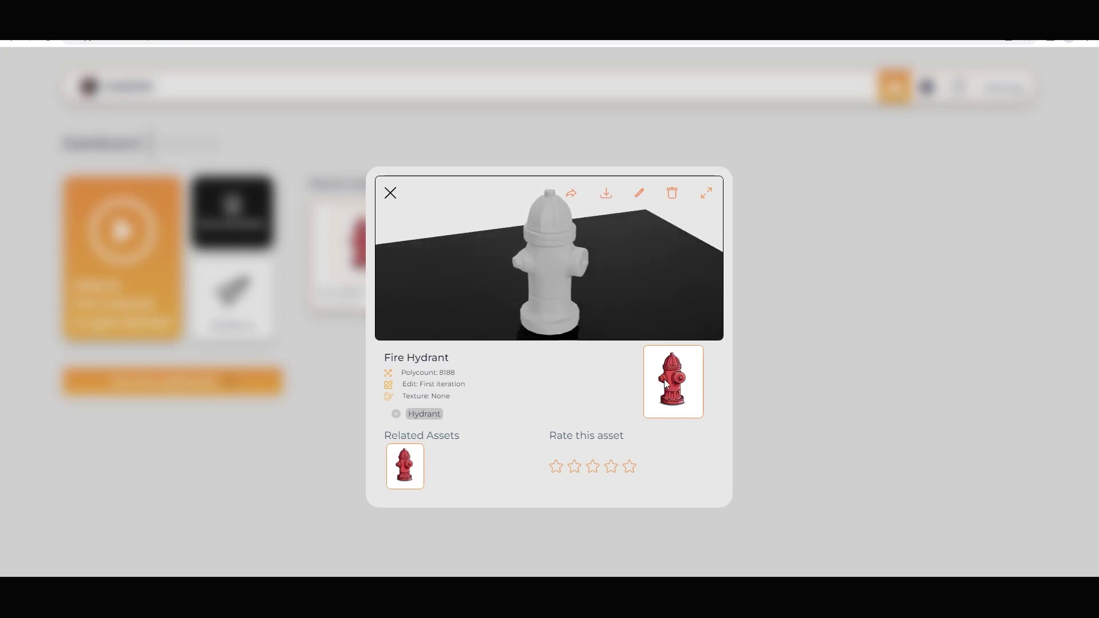
pyautogui.moveTo(561, 292); pyautogui.dragTo(558, 311)
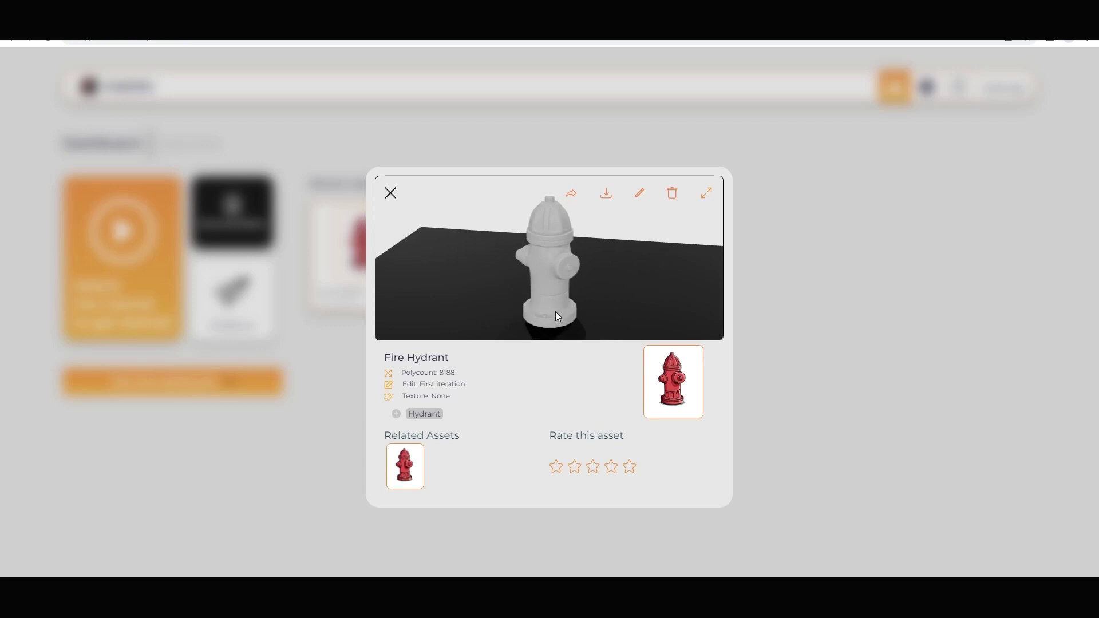
pyautogui.scroll(5, 569, 256)
pyautogui.moveTo(569, 255)
pyautogui.mouseDown()
pyautogui.moveTo(603, 242)
pyautogui.moveTo(564, 228)
pyautogui.mouseUp()
pyautogui.scroll(-5, 603, 243)
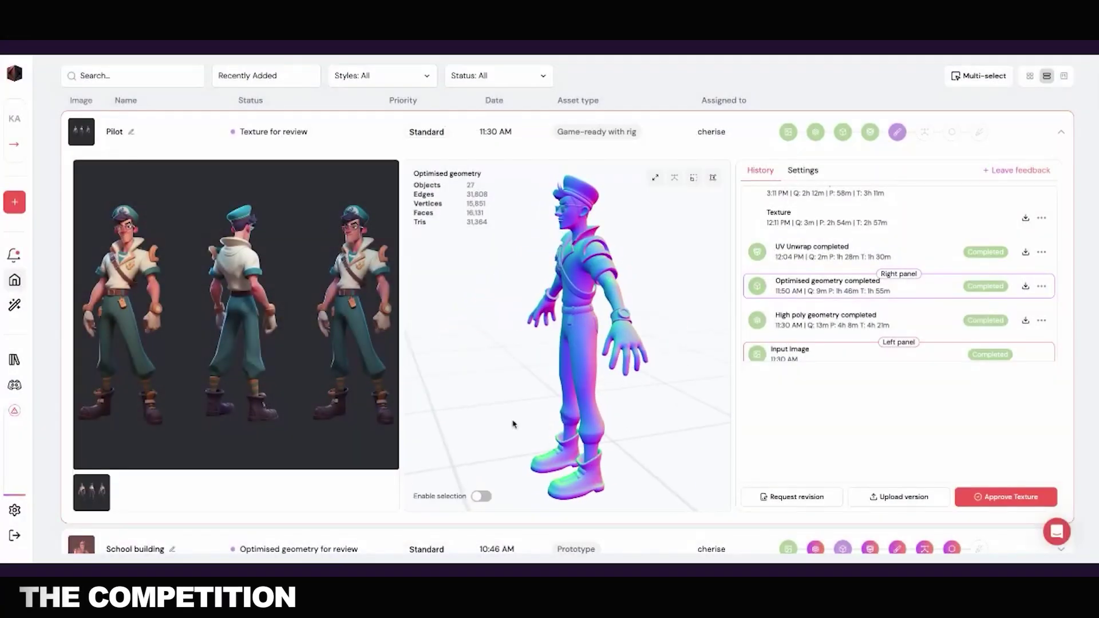
# Show the model as wireframe, delete Object 1, and select the village tower and ground parts.
pyautogui.click(713, 178)
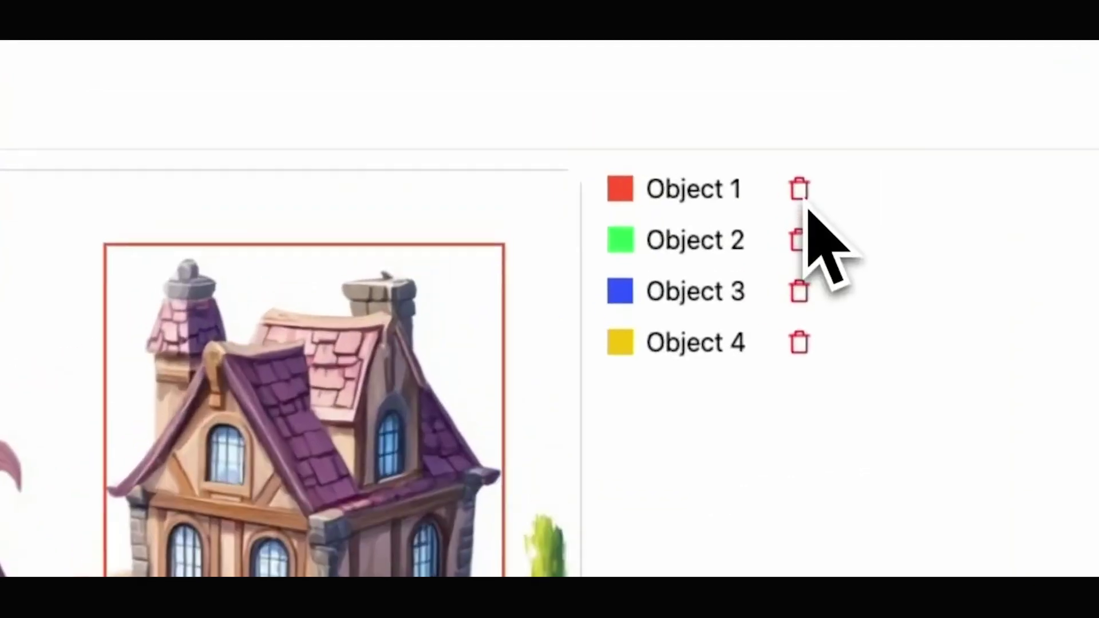
pyautogui.click(651, 109)
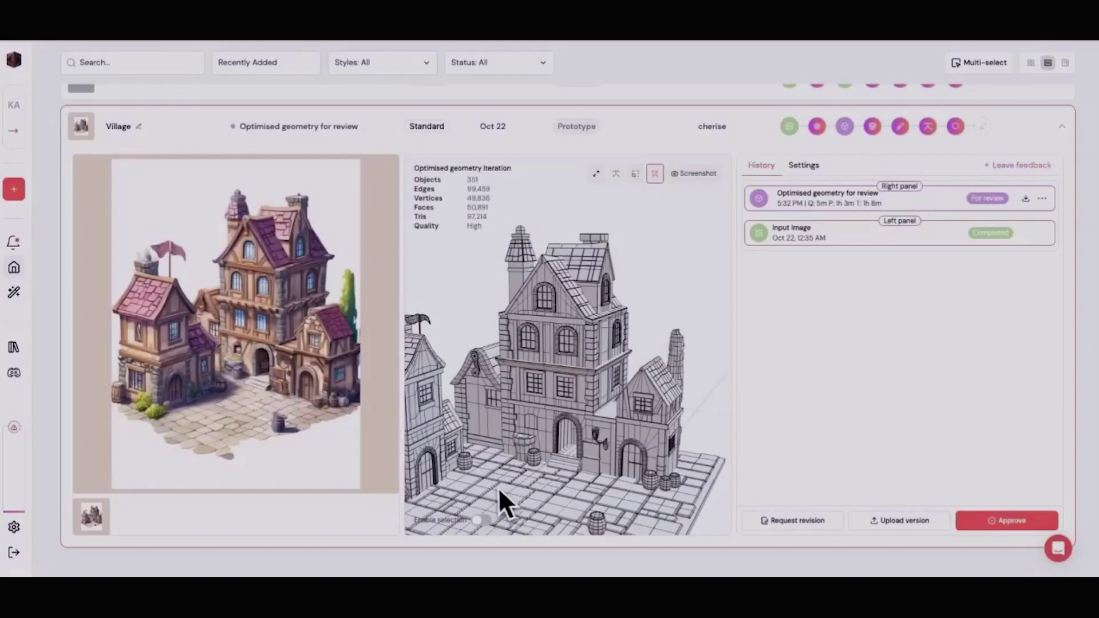
pyautogui.click(589, 447)
pyautogui.click(571, 463)
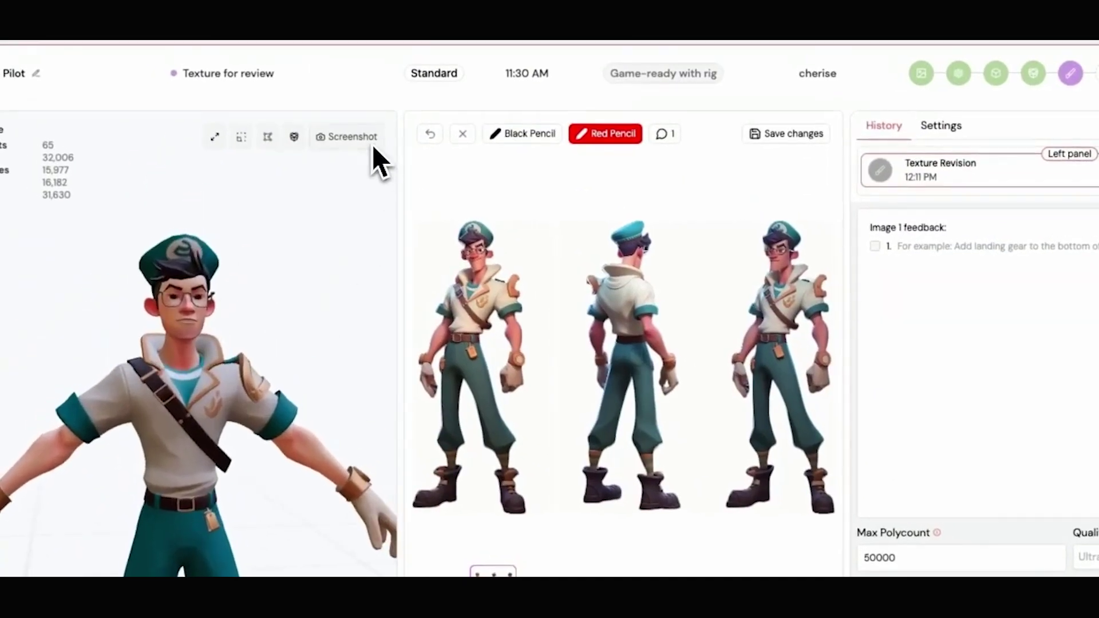
# Circle the hat and mark shoulder and wrist on the Pilot screenshot, then request a texture revision.
pyautogui.click(347, 136)
pyautogui.moveTo(647, 239); pyautogui.dragTo(612, 261)
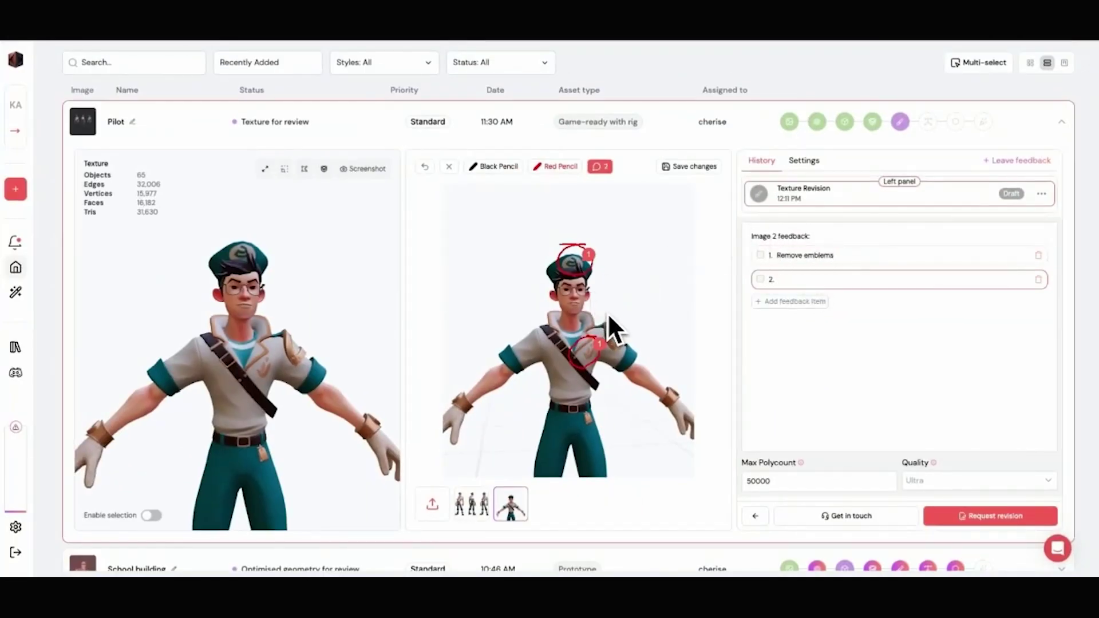
pyautogui.click(610, 317)
pyautogui.click(677, 386)
pyautogui.click(973, 552)
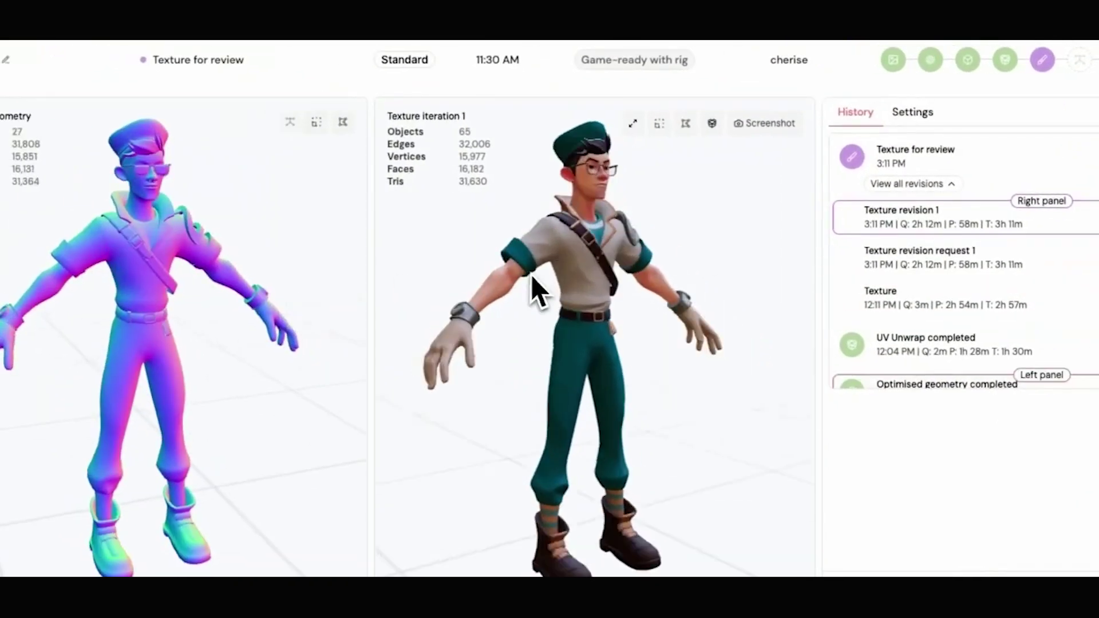
pyautogui.moveTo(810, 253); pyautogui.dragTo(235, 286)
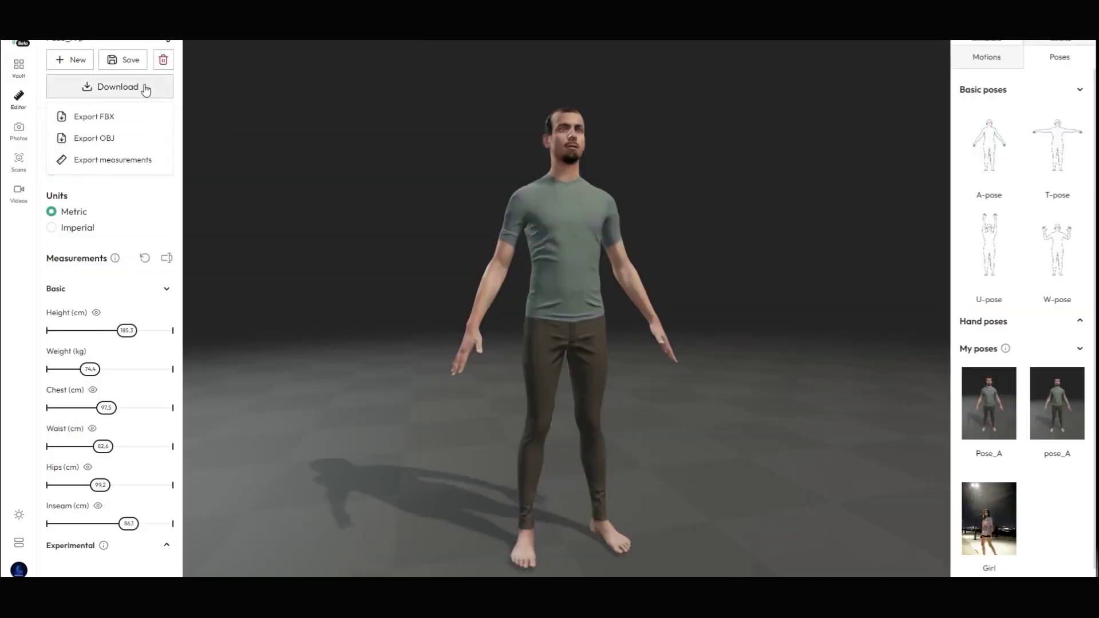
# Export the A-posed avatar as FBX and browse the saved motions gallery.
pyautogui.click(108, 118)
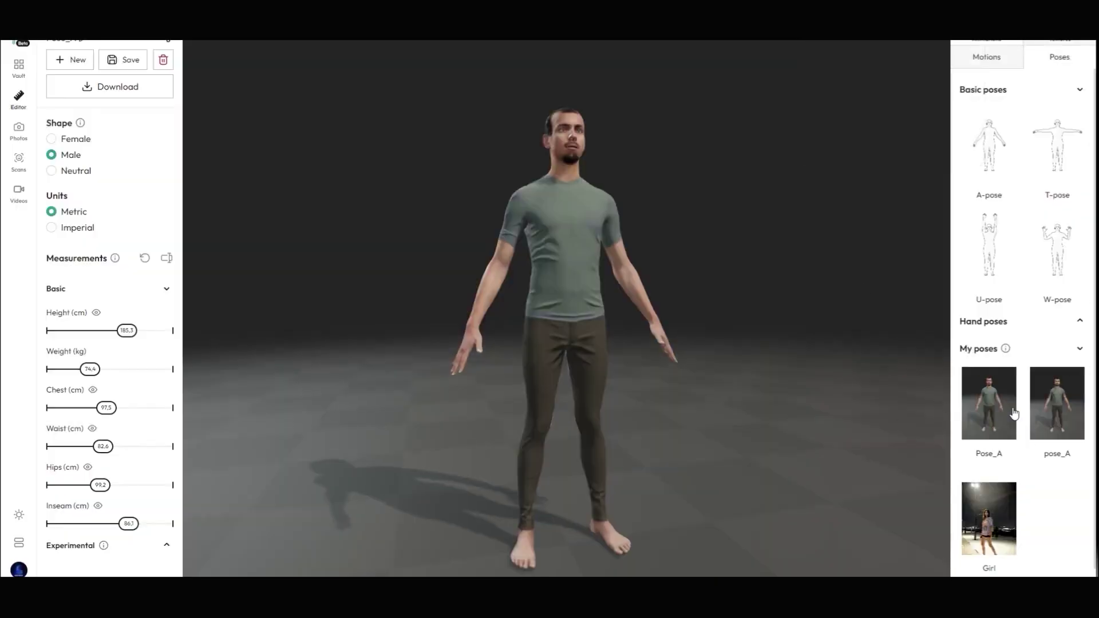
pyautogui.click(18, 68)
pyautogui.scroll(-5, 620, 375)
pyautogui.scroll(-3, 483, 385)
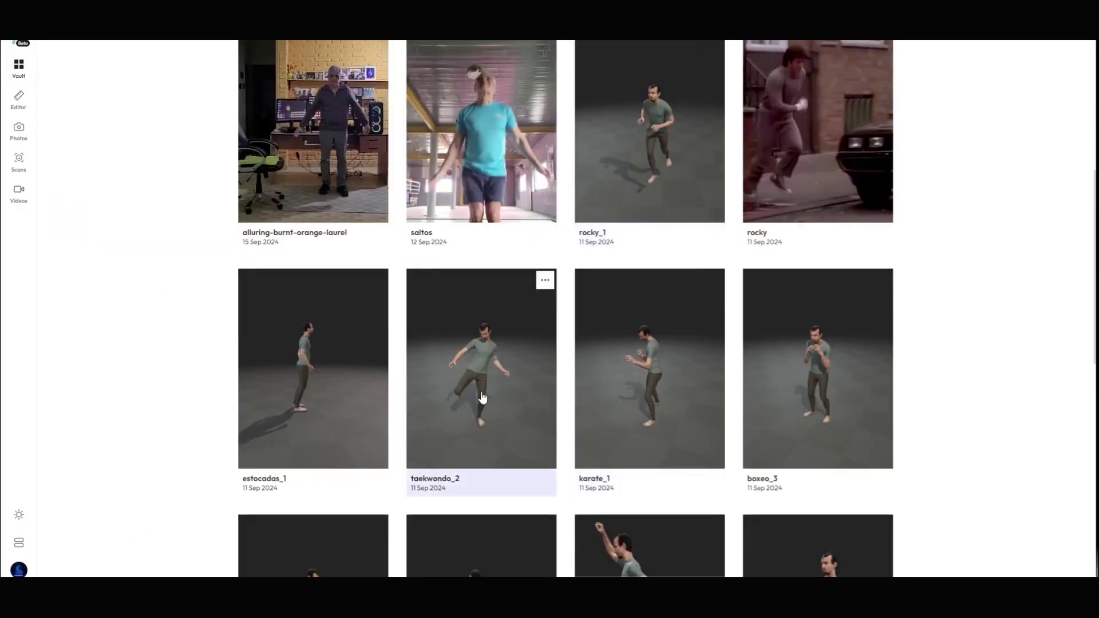
# Load the karate_1 motion onto the avatar and choose FBX export.
pyautogui.click(483, 385)
pyautogui.click(707, 506)
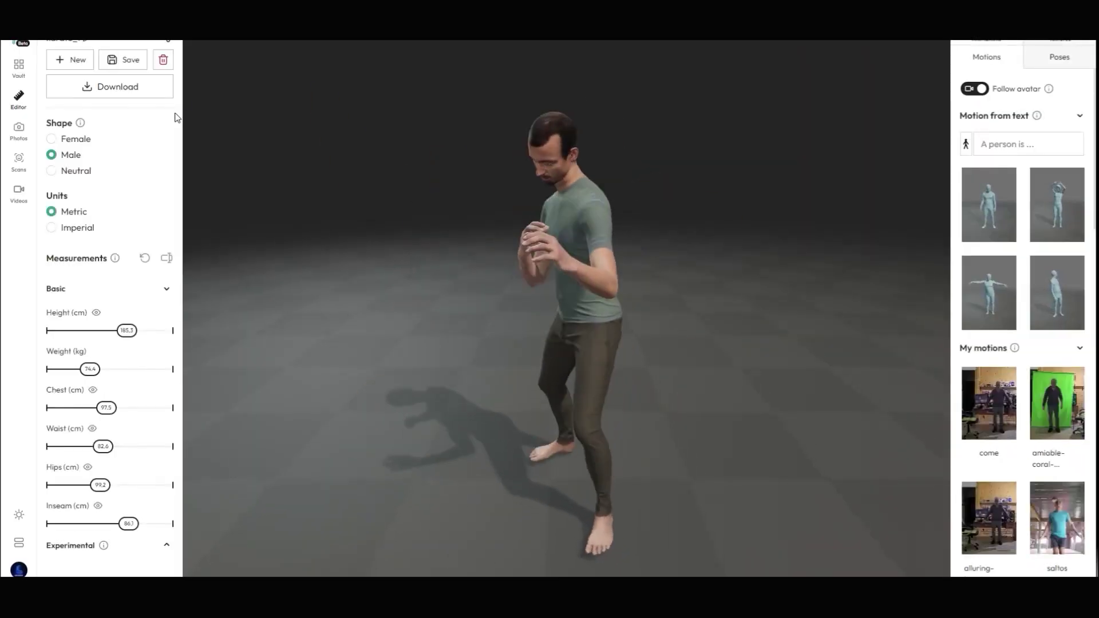
pyautogui.click(143, 90)
pyautogui.click(94, 116)
# Download the animated avatar, then start adding a Vault asset to an Unreal project and browse the project list.
pyautogui.click(610, 388)
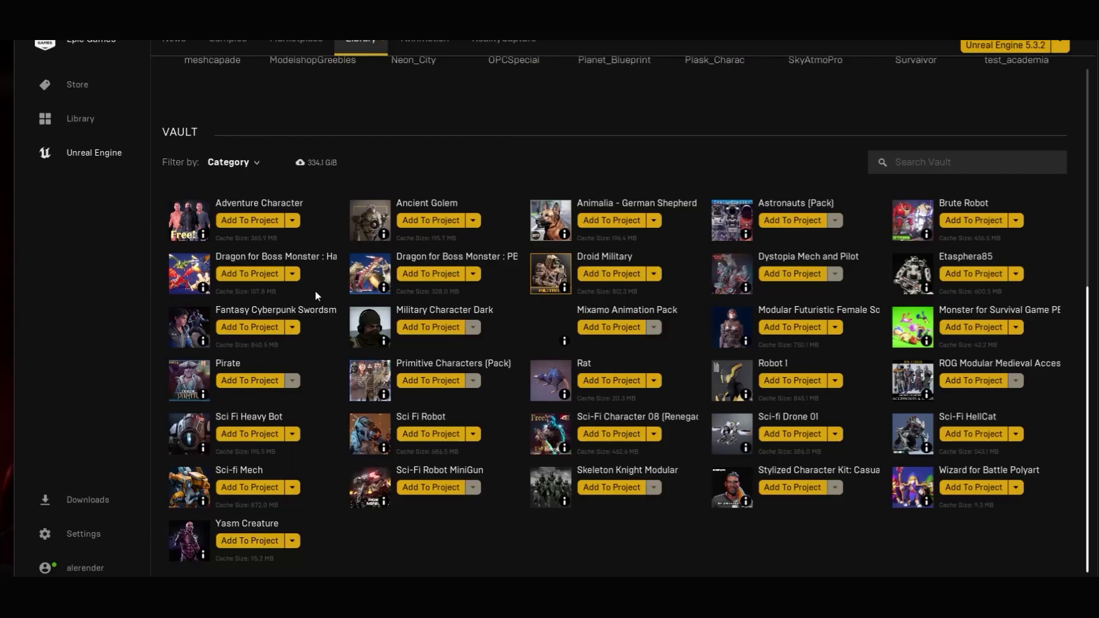
pyautogui.click(599, 275)
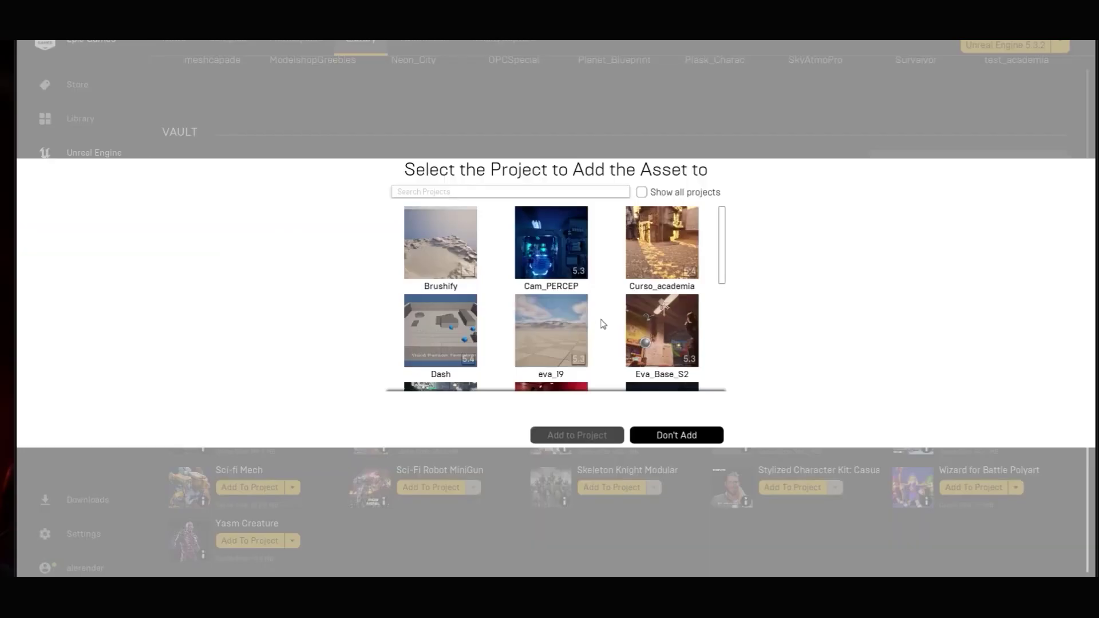
pyautogui.scroll(-5, 662, 351)
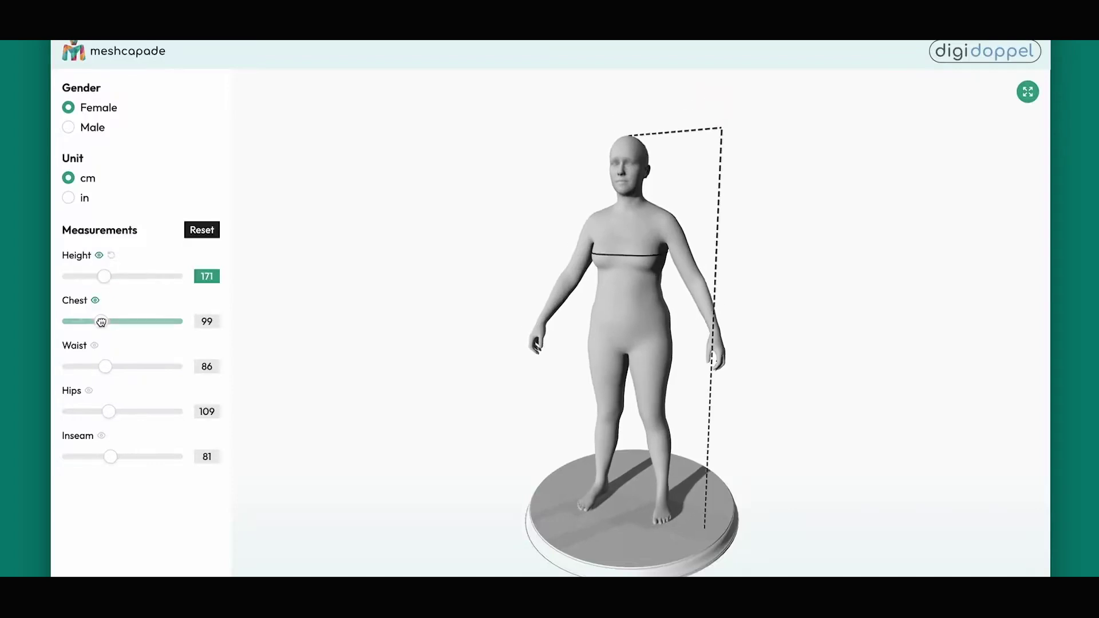
# Switch the avatar to a male body with a 118 cm chest measurement.
pyautogui.moveTo(102, 322); pyautogui.dragTo(102, 331)
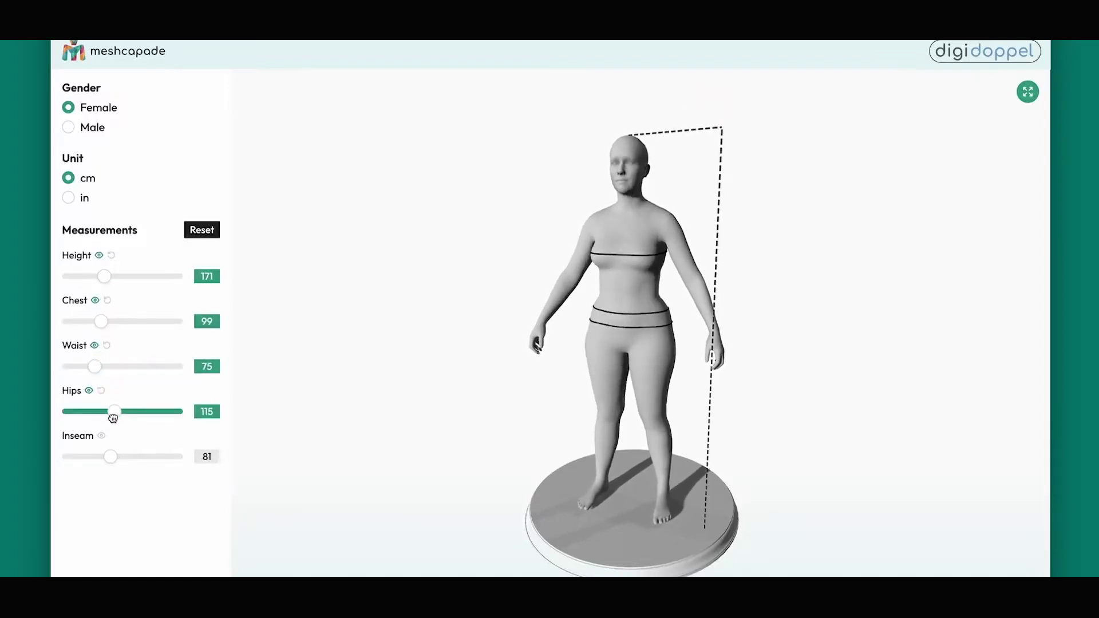
pyautogui.click(69, 127)
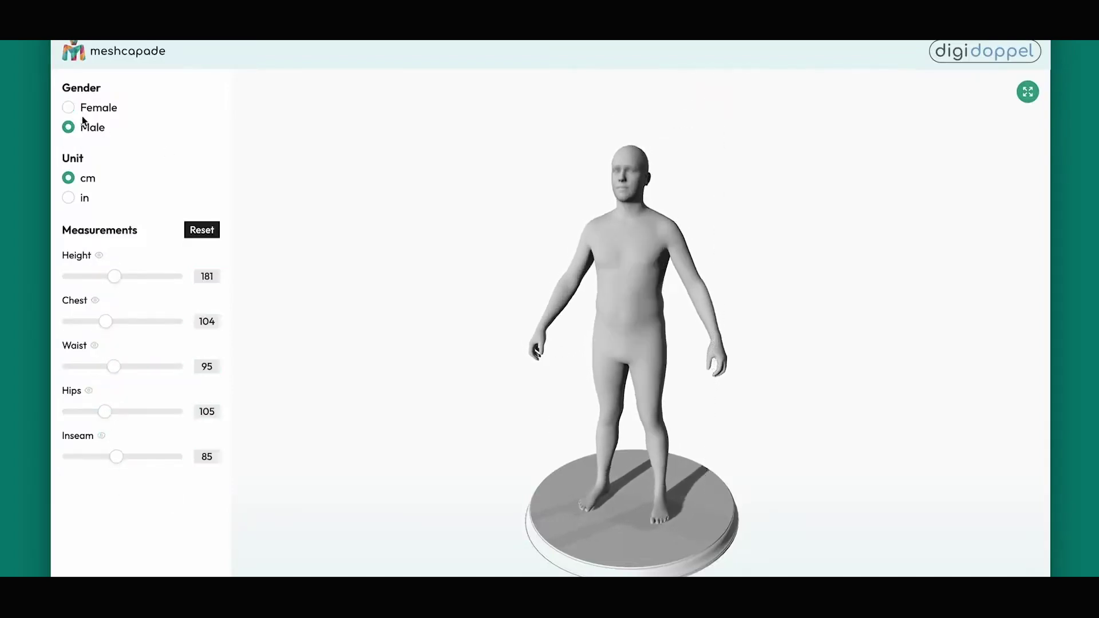
pyautogui.moveTo(109, 324); pyautogui.dragTo(119, 322)
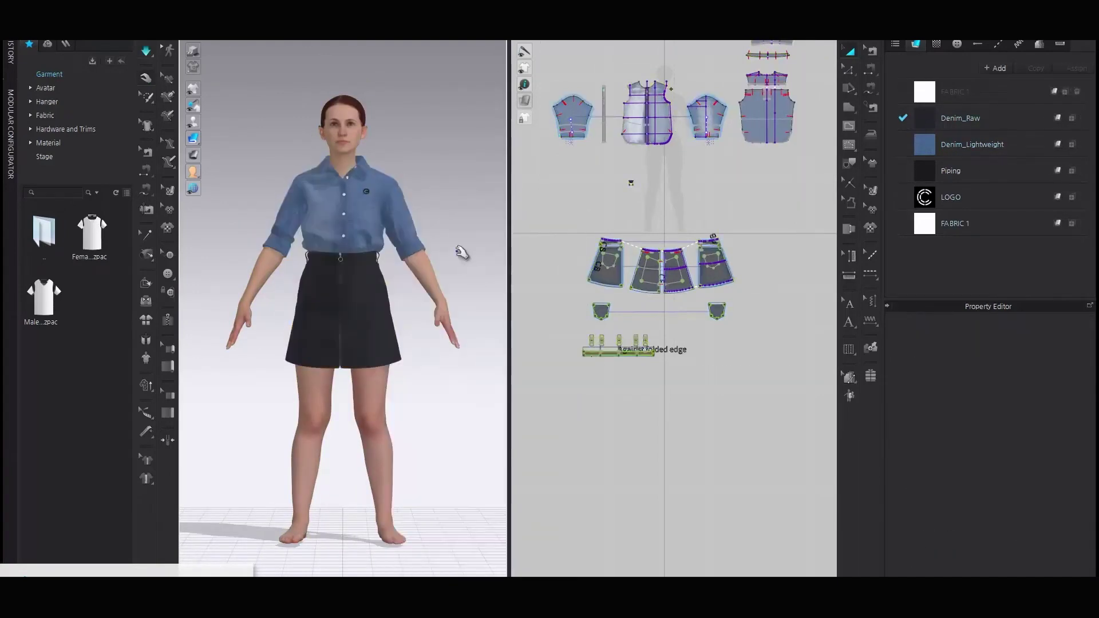
# Rotate the dressed avatar to a side profile and select all garment patterns with Ctrl+A.
pyautogui.moveTo(462, 252); pyautogui.dragTo(315, 236, button='right')
pyautogui.hotkey('ctrl', 'a')
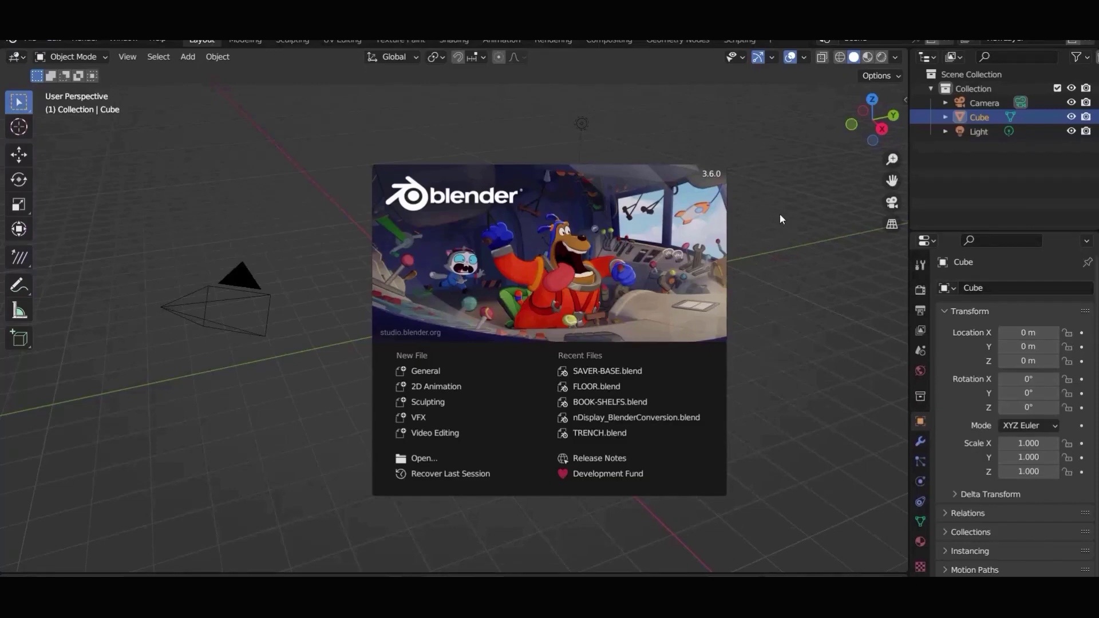
# Replace the default cube with ToadWarrior.glb imported as glTF from Downloads/2d to 3d.
pyautogui.click(770, 234)
pyautogui.press('Delete')
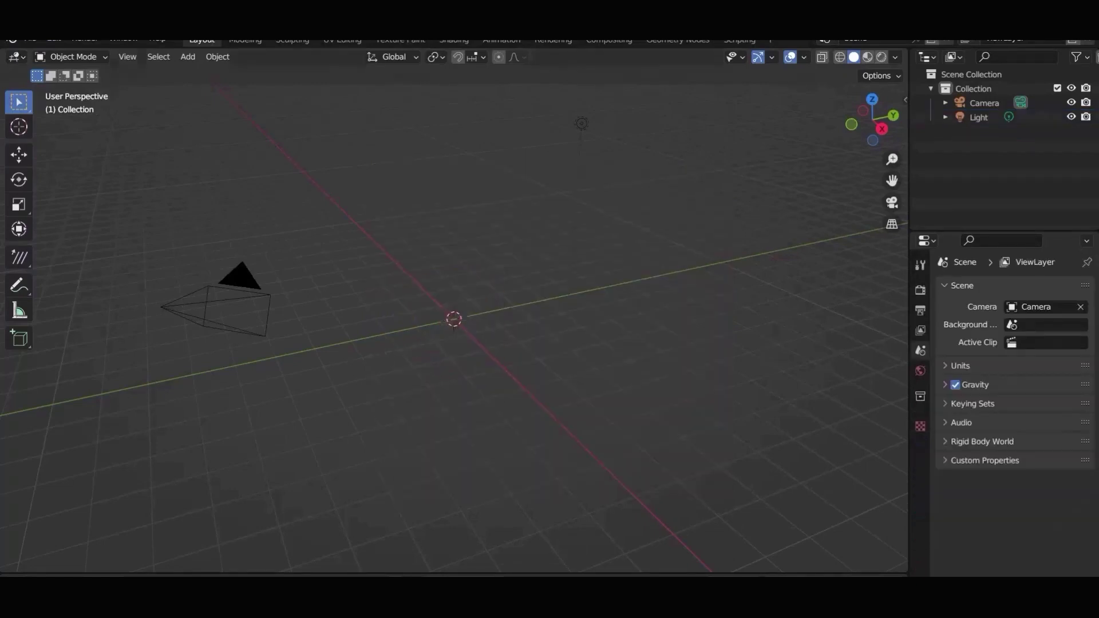
pyautogui.click(28, 39)
pyautogui.moveTo(55, 231)
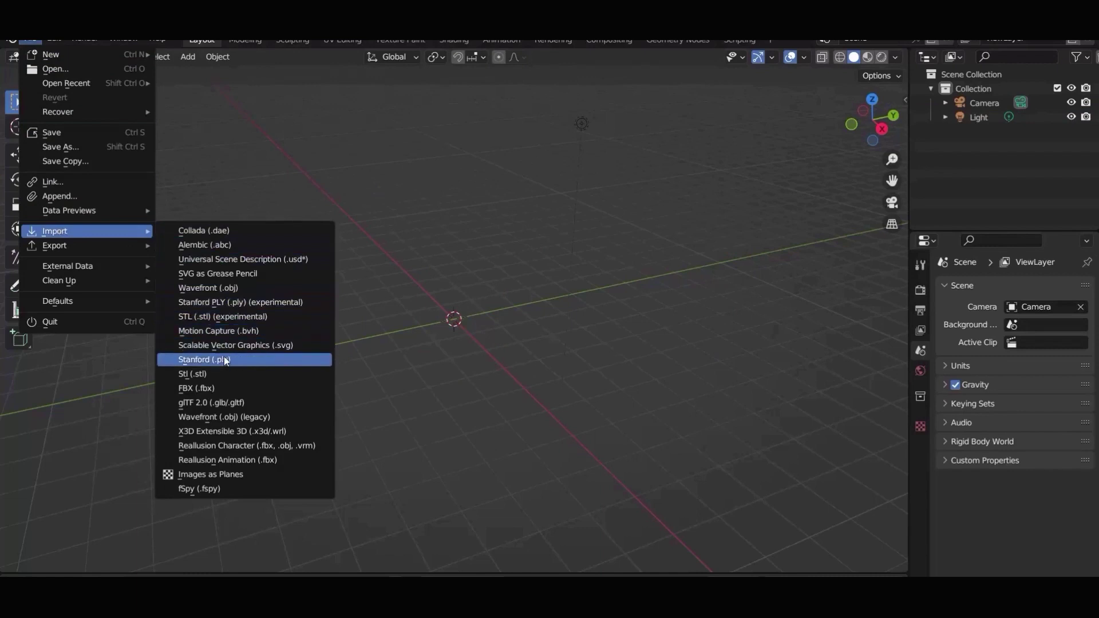
pyautogui.click(232, 404)
pyautogui.click(223, 454)
pyautogui.click(408, 216)
pyautogui.click(407, 216)
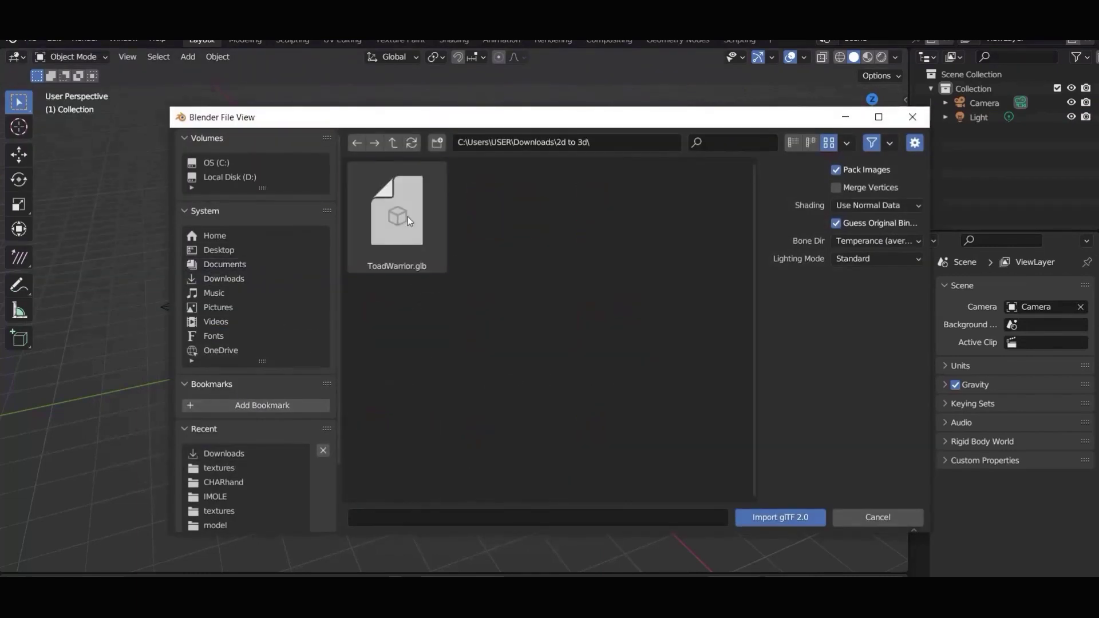
pyautogui.click(780, 517)
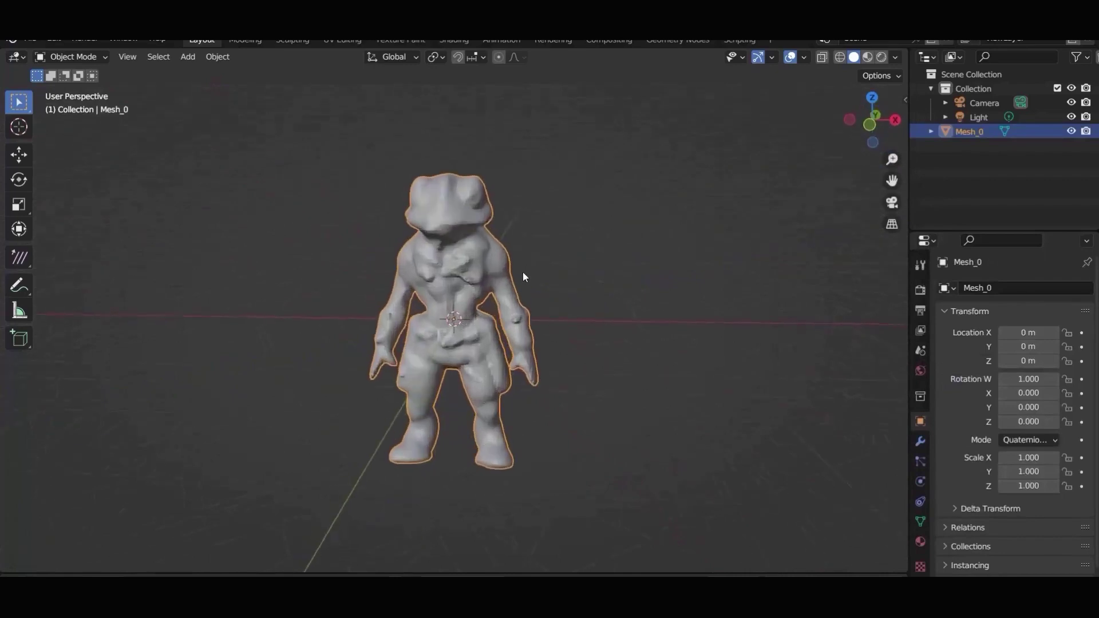
# Raise ToadWarrior above the ground and show its textures in Material Preview.
pyautogui.scroll(-1, 447, 276)
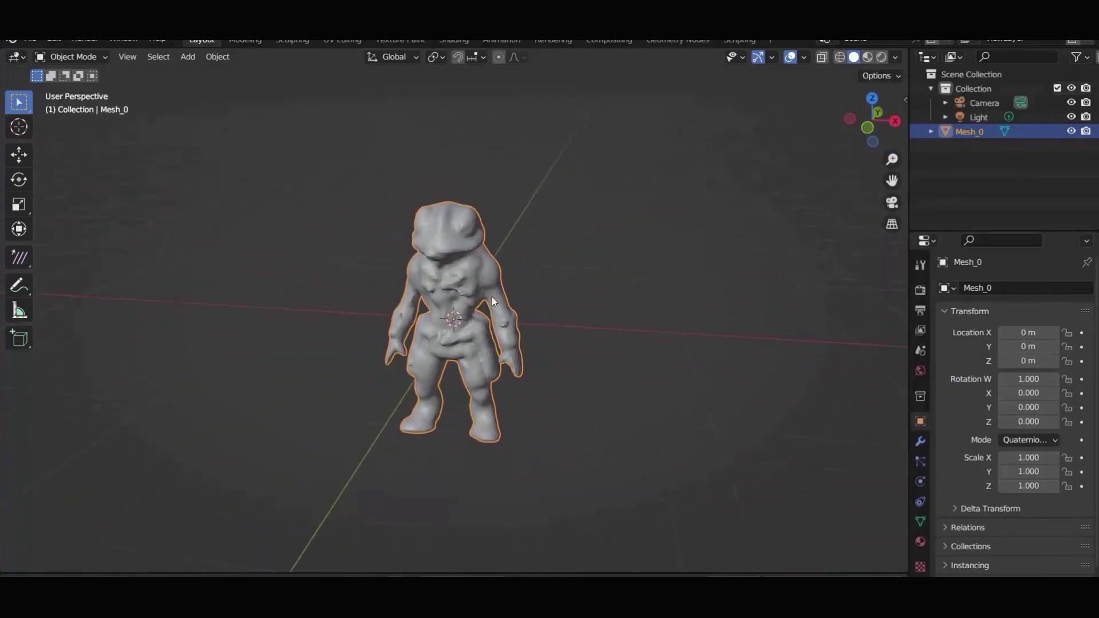
pyautogui.moveTo(451, 261); pyautogui.dragTo(452, 171)
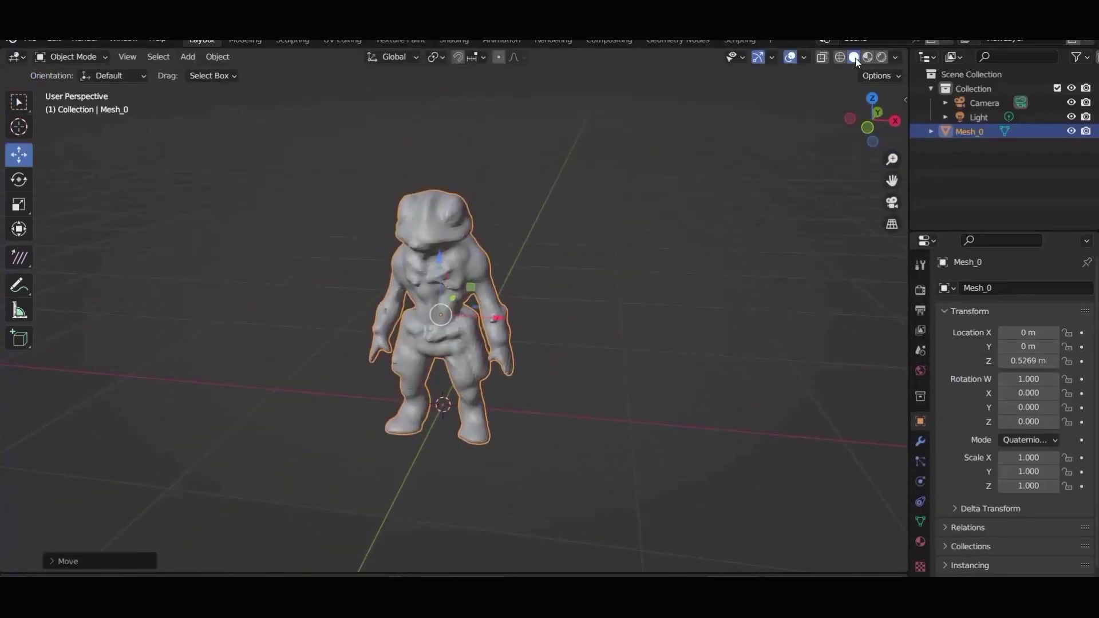
pyautogui.scroll(3, 457, 268)
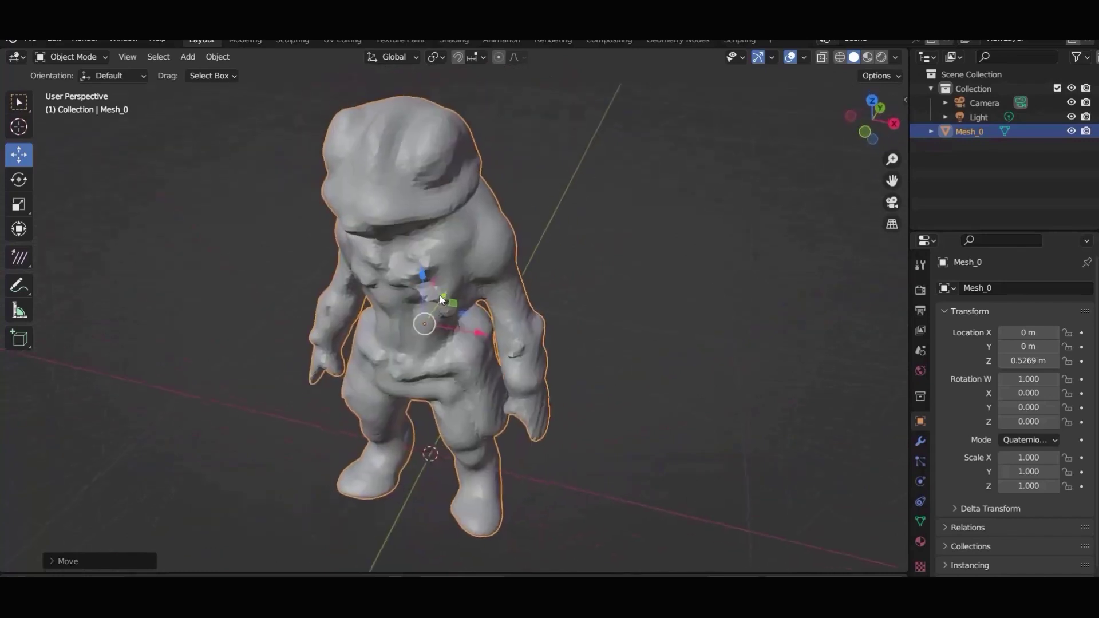
pyautogui.click(867, 57)
pyautogui.moveTo(418, 224)
pyautogui.mouseDown(button='middle')
pyautogui.moveTo(663, 190)
pyautogui.moveTo(540, 249)
pyautogui.moveTo(585, 245)
pyautogui.moveTo(534, 236)
pyautogui.mouseUp(button='middle')
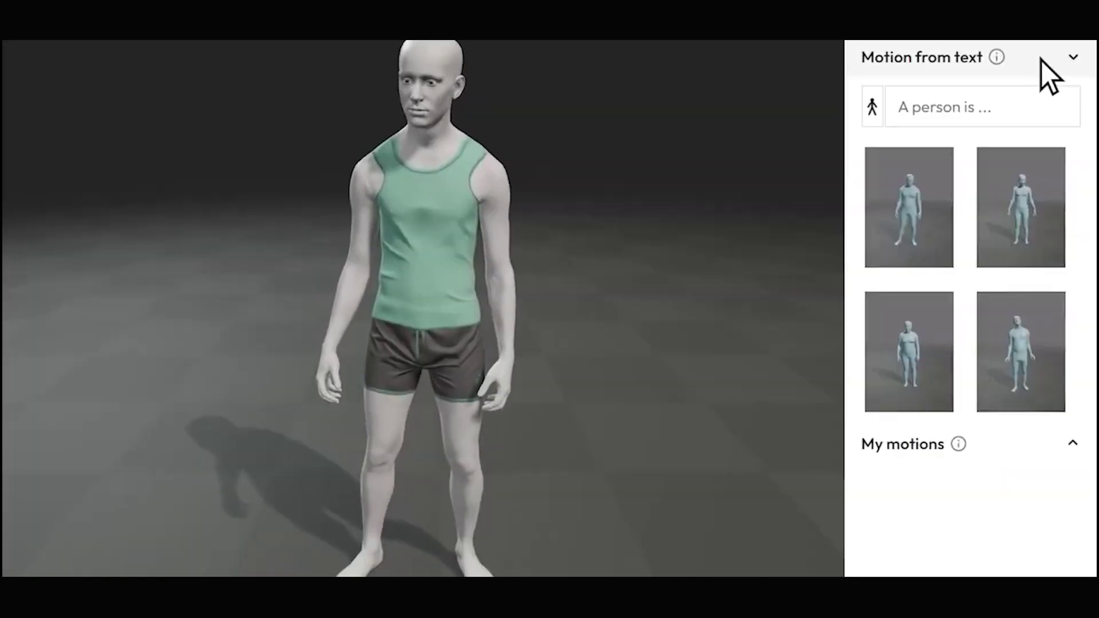
# Generate a 'Chicken Dance' motion from text, pick a result, and save the avatar as Chicken.
pyautogui.click(1049, 102)
pyautogui.write('Chicken Dance')
pyautogui.click(1022, 191)
pyautogui.click(909, 343)
pyautogui.click(1025, 349)
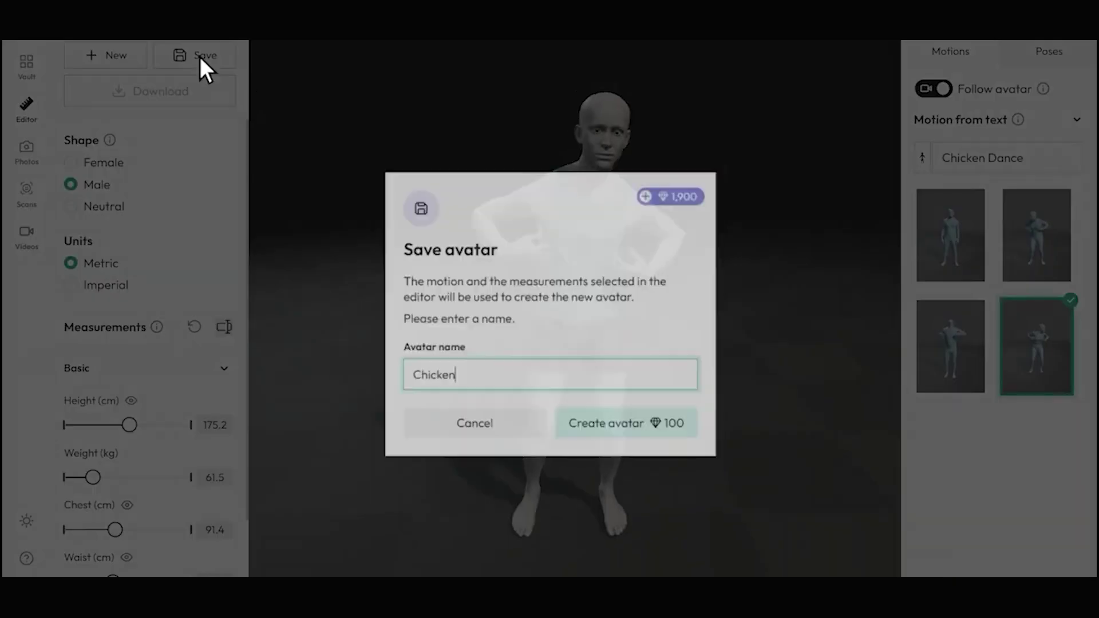
pyautogui.click(621, 421)
# Open the Karate avatar's download settings from the saved avatars page.
pyautogui.click(26, 62)
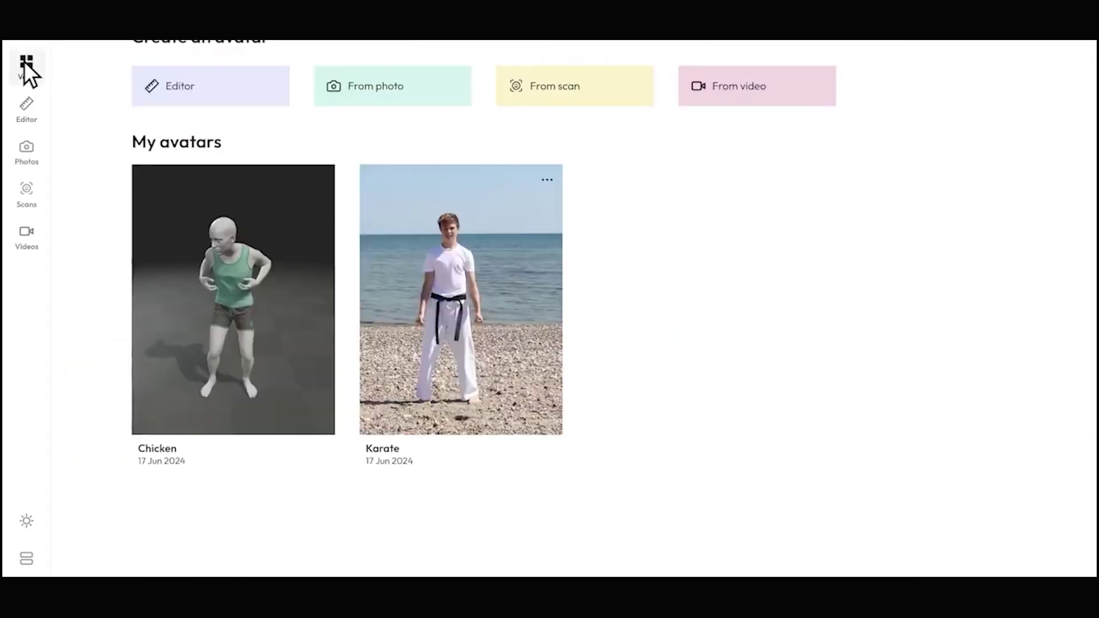
pyautogui.click(547, 180)
pyautogui.click(547, 300)
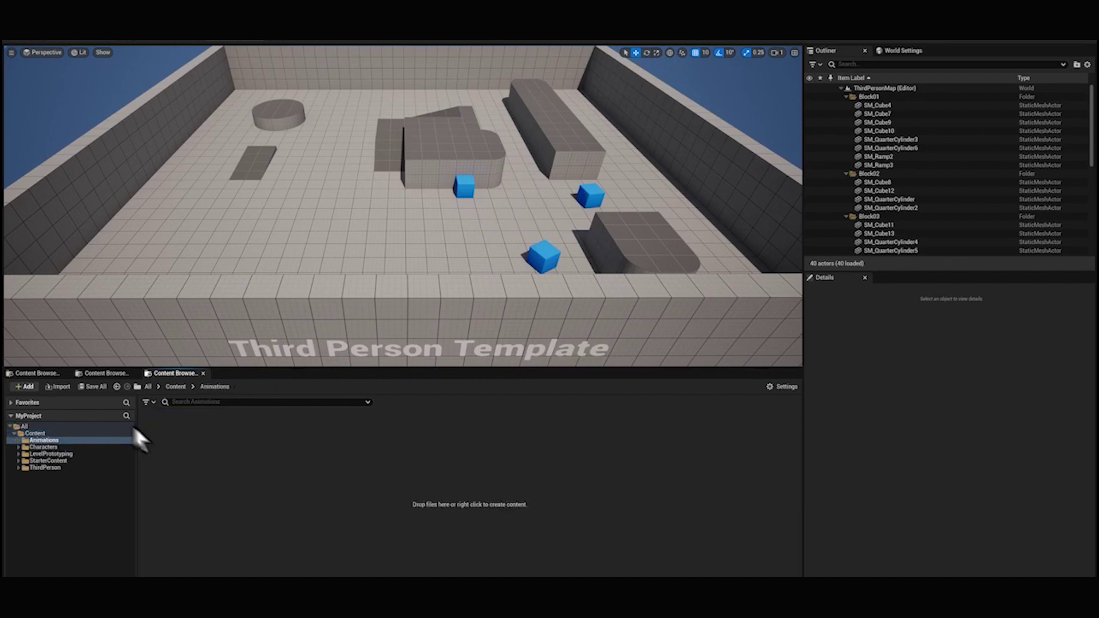
# Import Karate.fbx into Animations using the Meshcapade skeleton from plugin content.
pyautogui.click(57, 387)
pyautogui.doubleClick(105, 87)
pyautogui.click(600, 241)
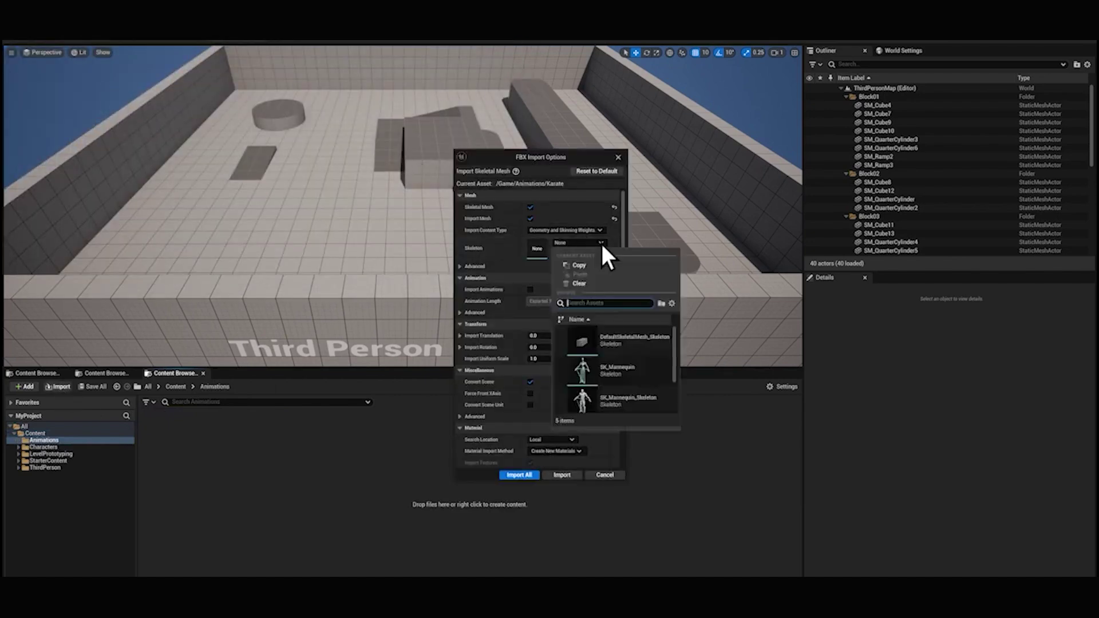
pyautogui.write('meshcapade')
pyautogui.click(672, 303)
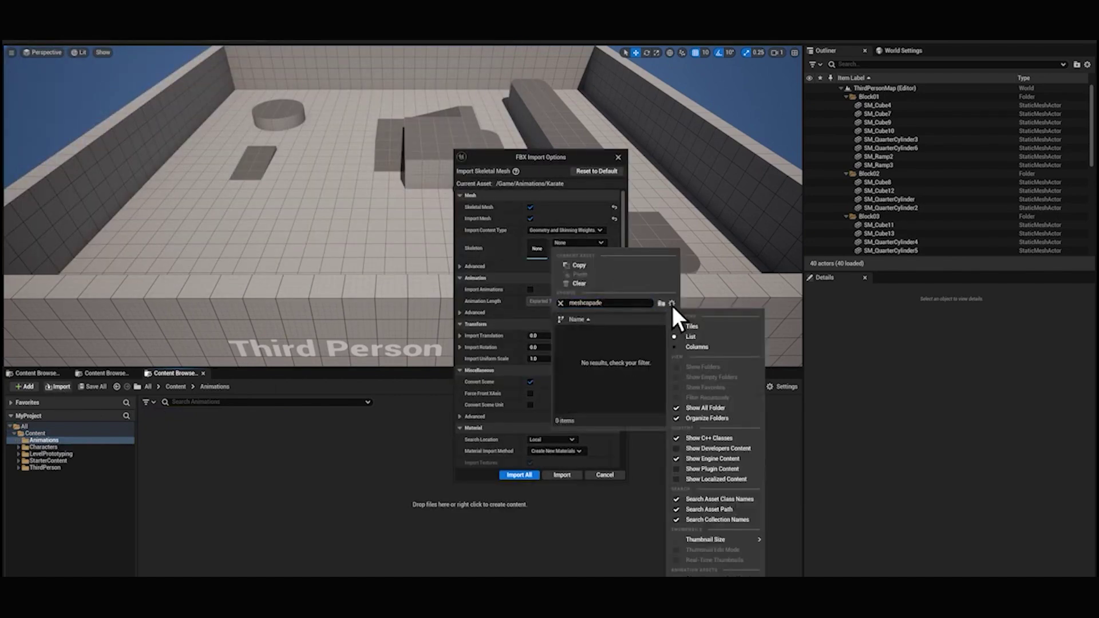
pyautogui.click(676, 468)
pyautogui.click(630, 372)
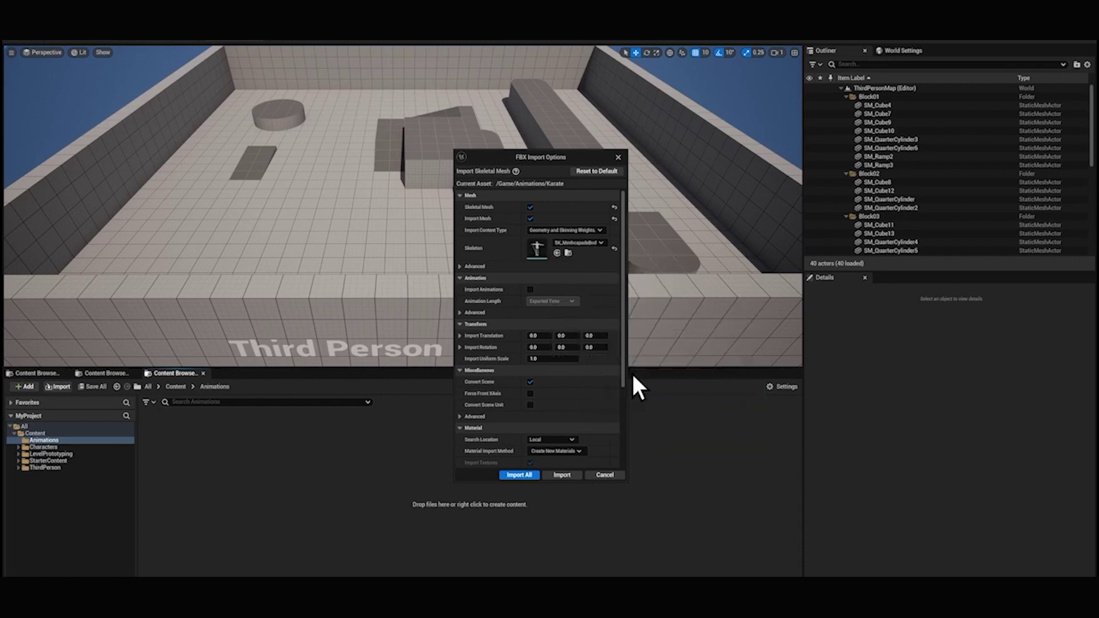
pyautogui.click(460, 266)
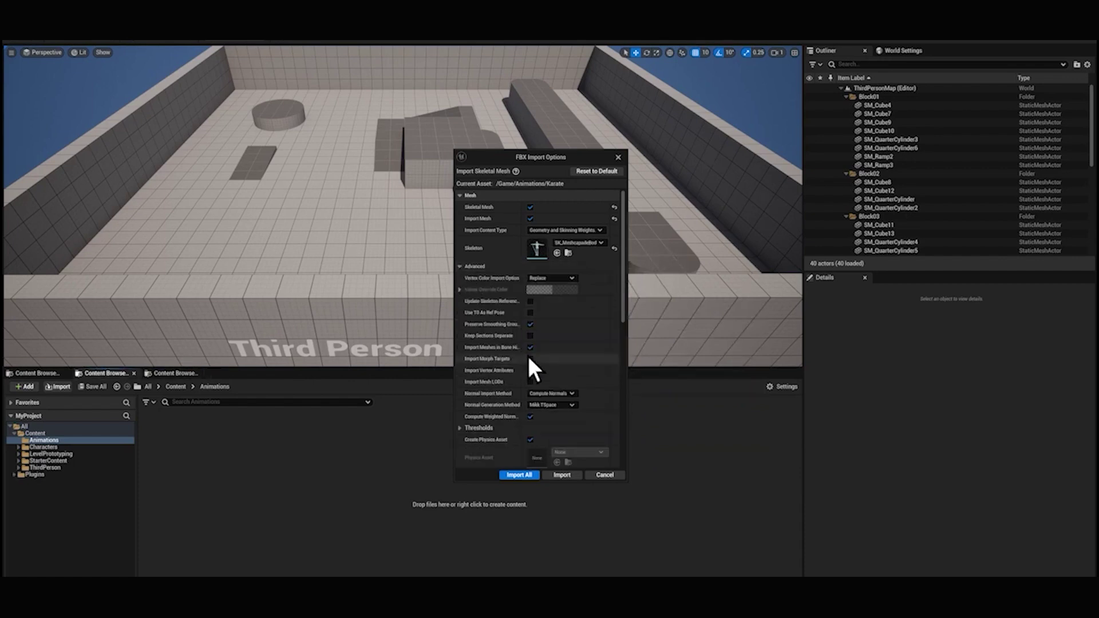
pyautogui.click(519, 475)
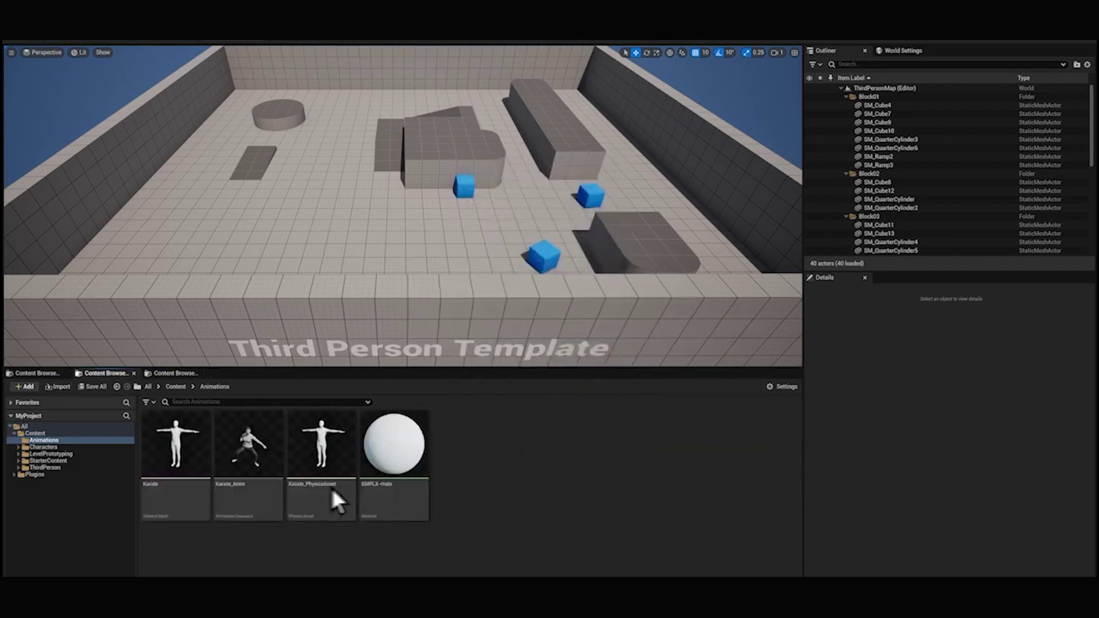
# Export retarget assets for Karate_Anim into the robot's anim folder.
pyautogui.click(256, 491)
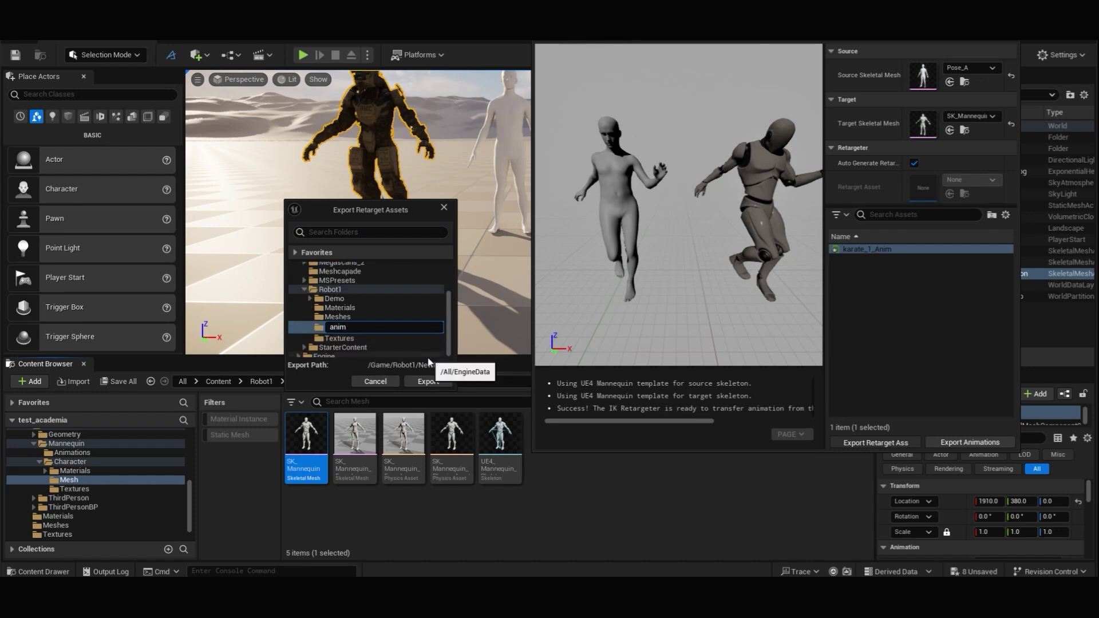
pyautogui.click(450, 380)
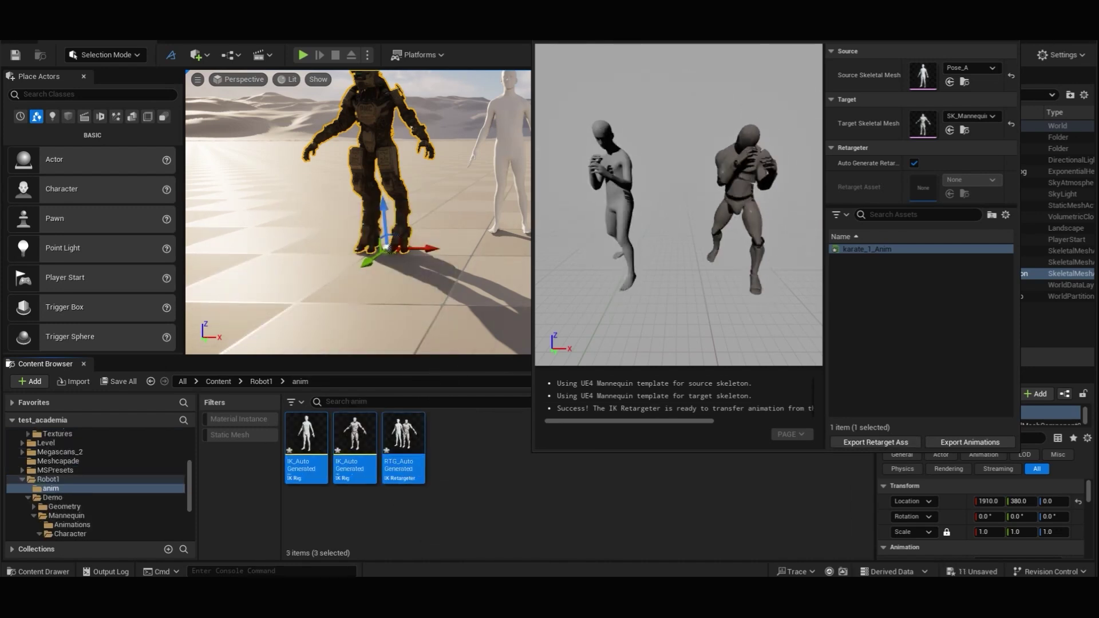
pyautogui.scroll(3, 190, 475)
pyautogui.click(65, 507)
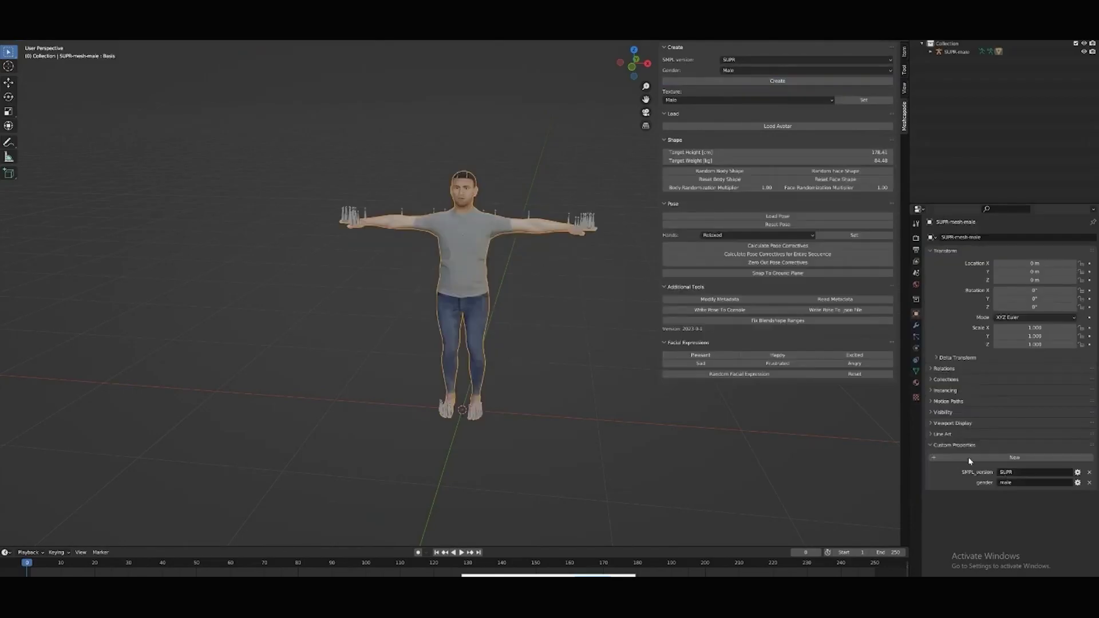
# Delete the T-posed male avatar and import an FBX animation file.
pyautogui.moveTo(351, 135); pyautogui.dragTo(527, 355)
pyautogui.press('Delete')
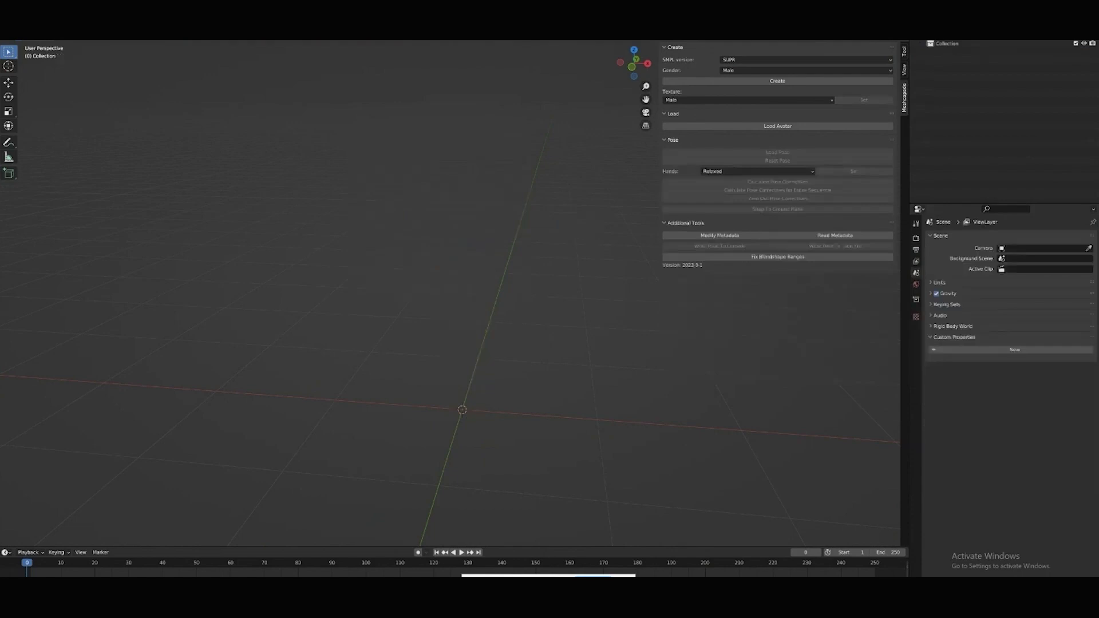
pyautogui.click(12, 36)
pyautogui.click(142, 209)
pyautogui.doubleClick(616, 407)
# Replace the imported female model by importing the test.fbx animation instead.
pyautogui.click(469, 277)
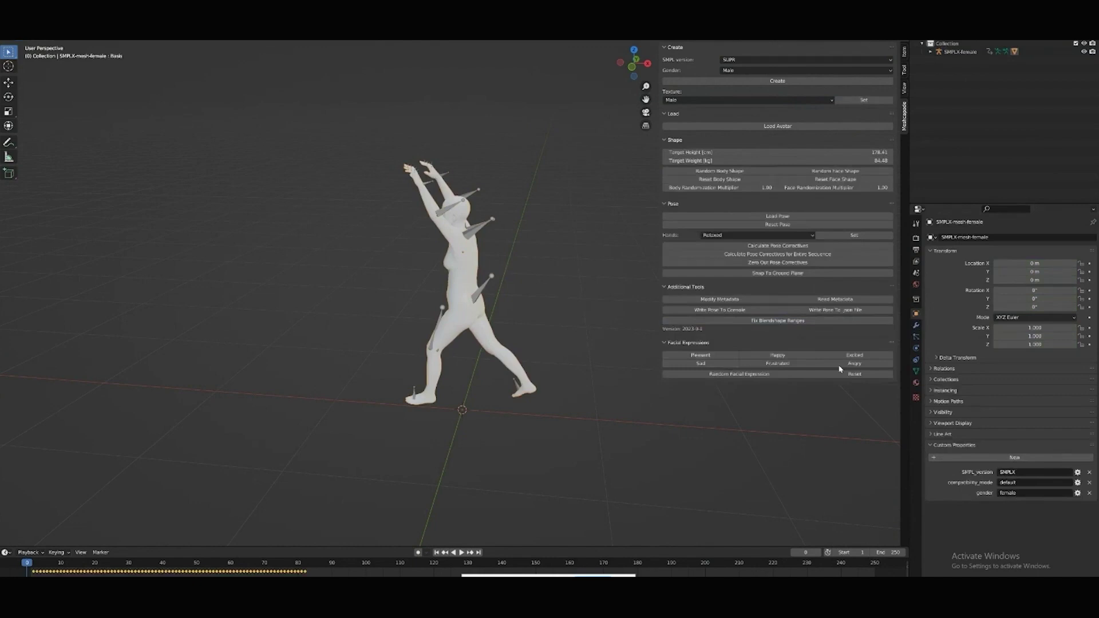
pyautogui.press('Delete')
pyautogui.click(11, 35)
pyautogui.click(150, 207)
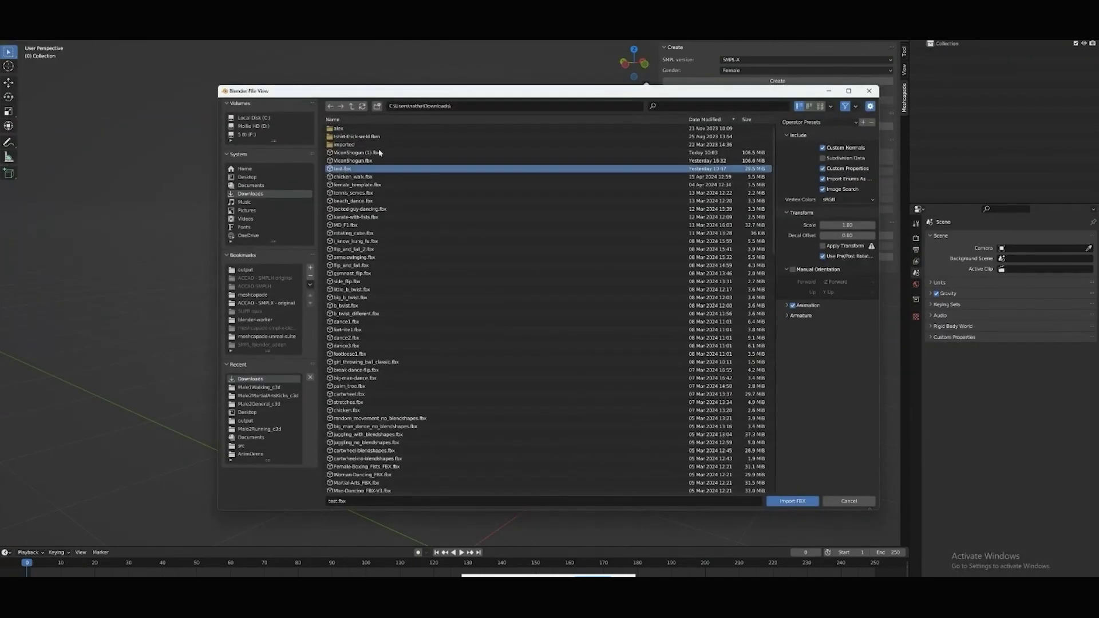
pyautogui.doubleClick(332, 192)
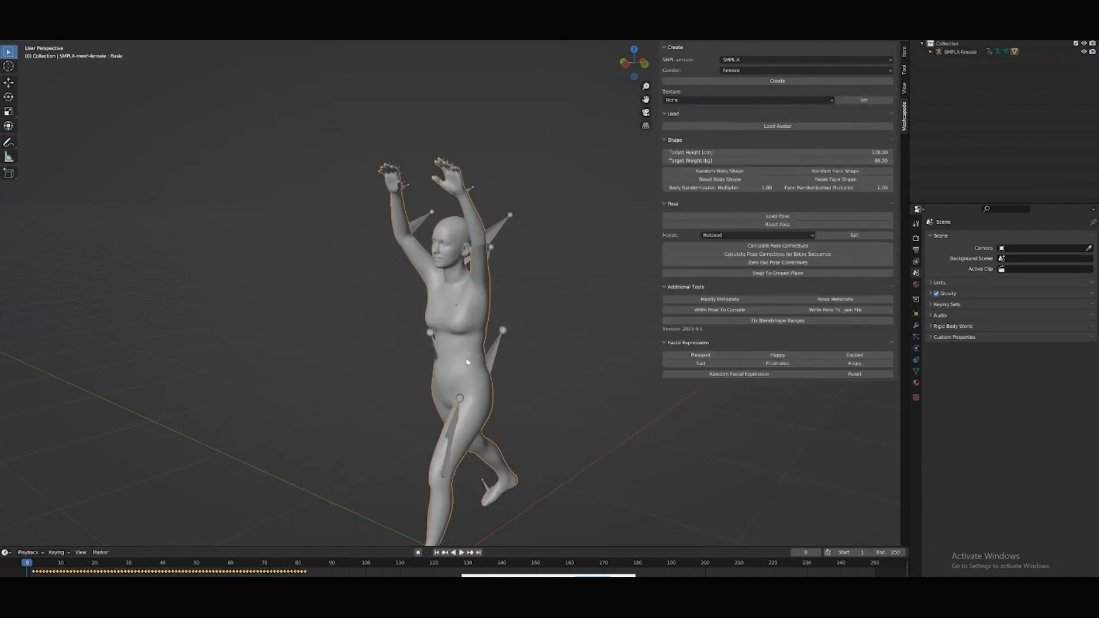
# View the avatar from the side and enlarge its Shape Keys list in Object Data properties.
pyautogui.moveTo(452, 329); pyautogui.dragTo(538, 431, button='middle')
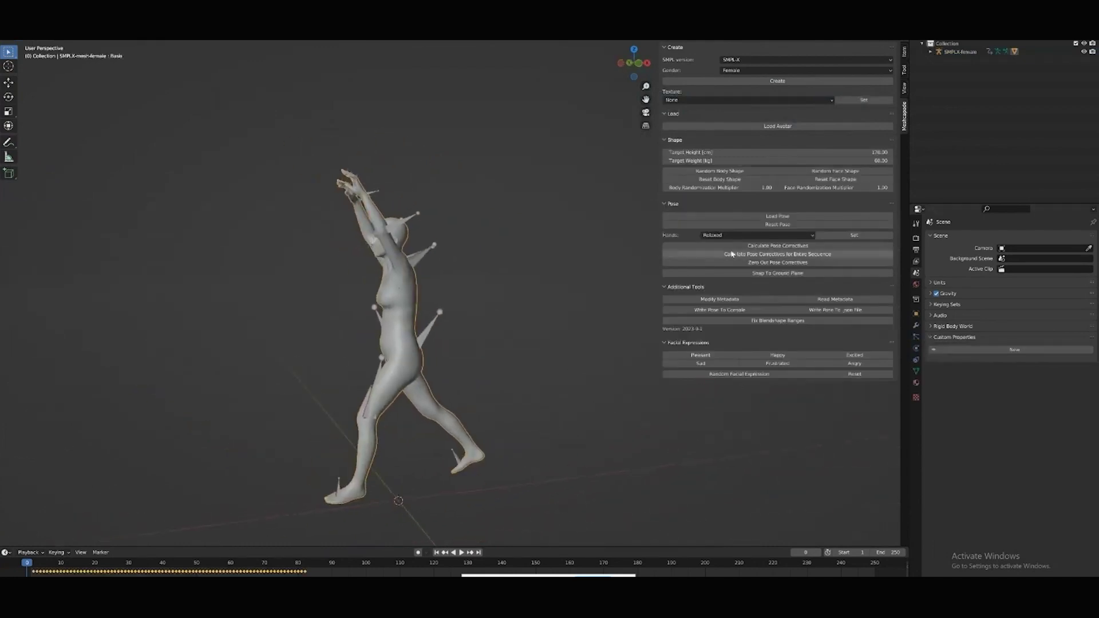
pyautogui.click(916, 371)
pyautogui.moveTo(1005, 375); pyautogui.dragTo(1005, 459)
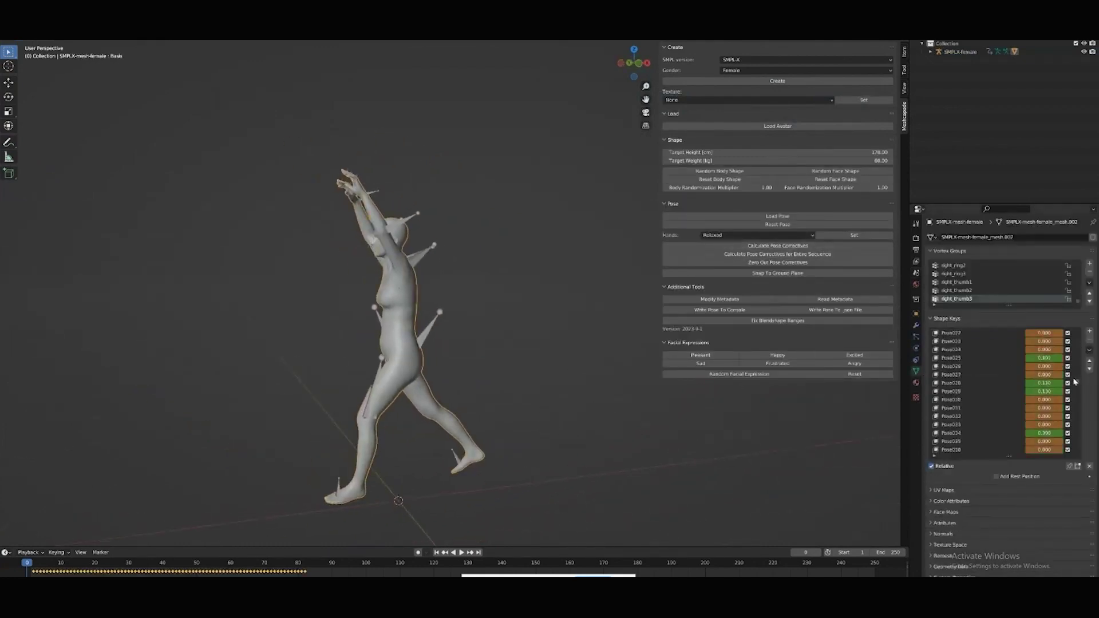